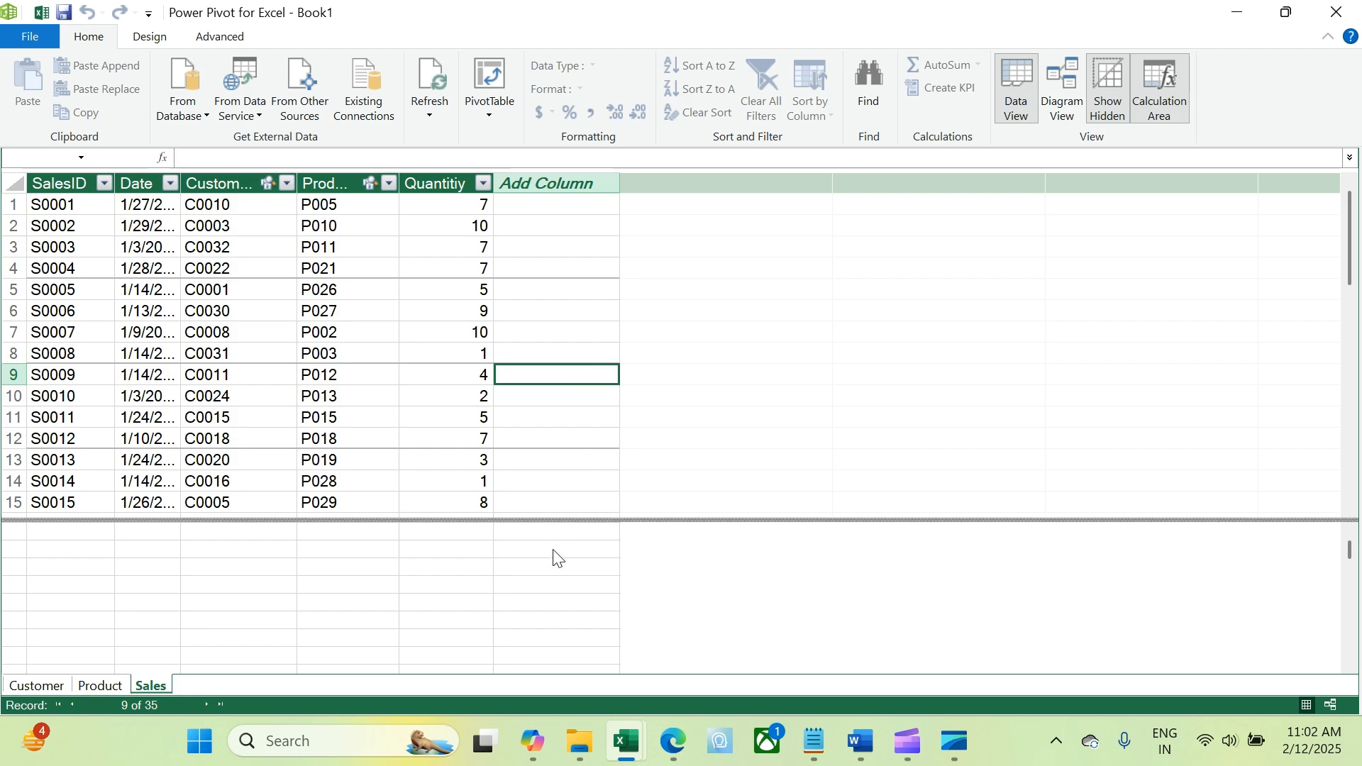
# Step: Lower the divider above the Sales calculation area to show more table rows, and select an empty calculation cell under SalesID
pyautogui.moveTo(557, 558); pyautogui.dragTo(539, 567)
pyautogui.click(372, 614)
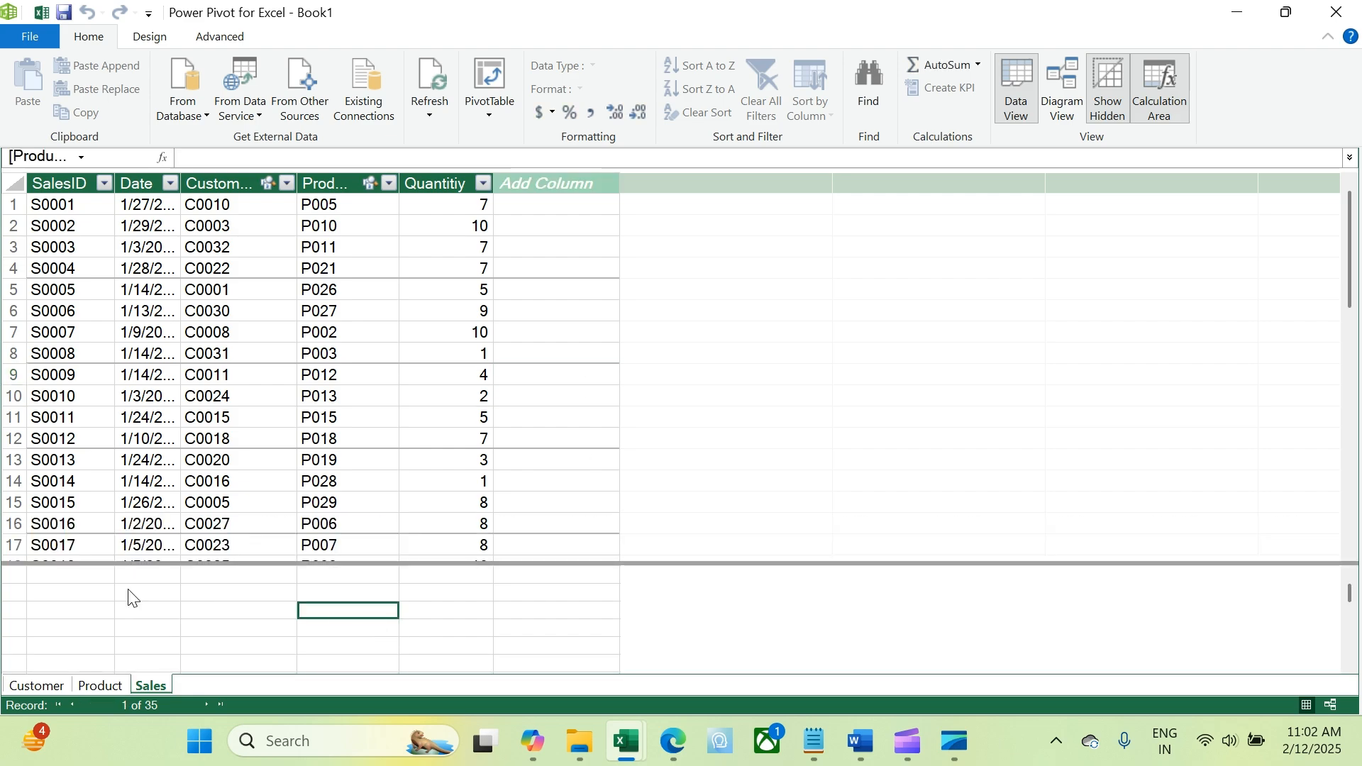
pyautogui.click(79, 593)
pyautogui.click(219, 595)
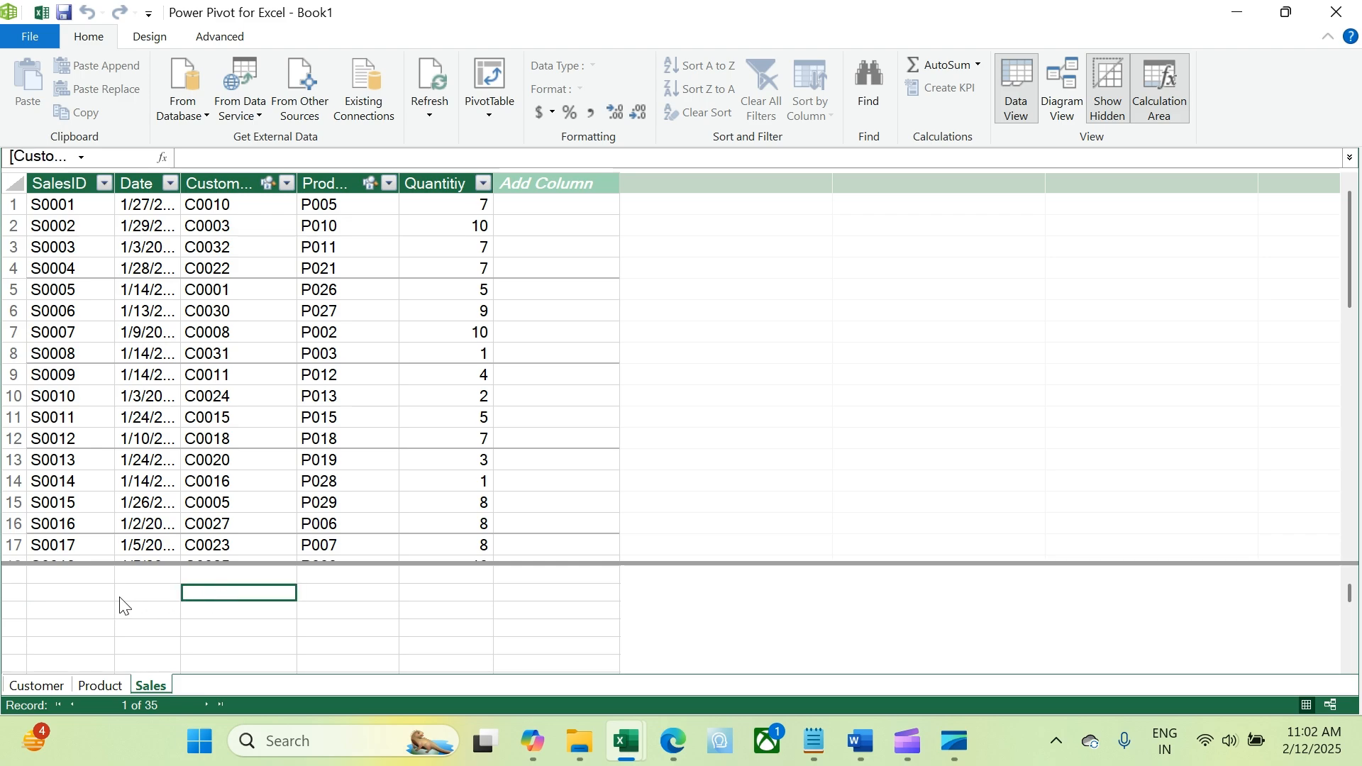
pyautogui.click(93, 595)
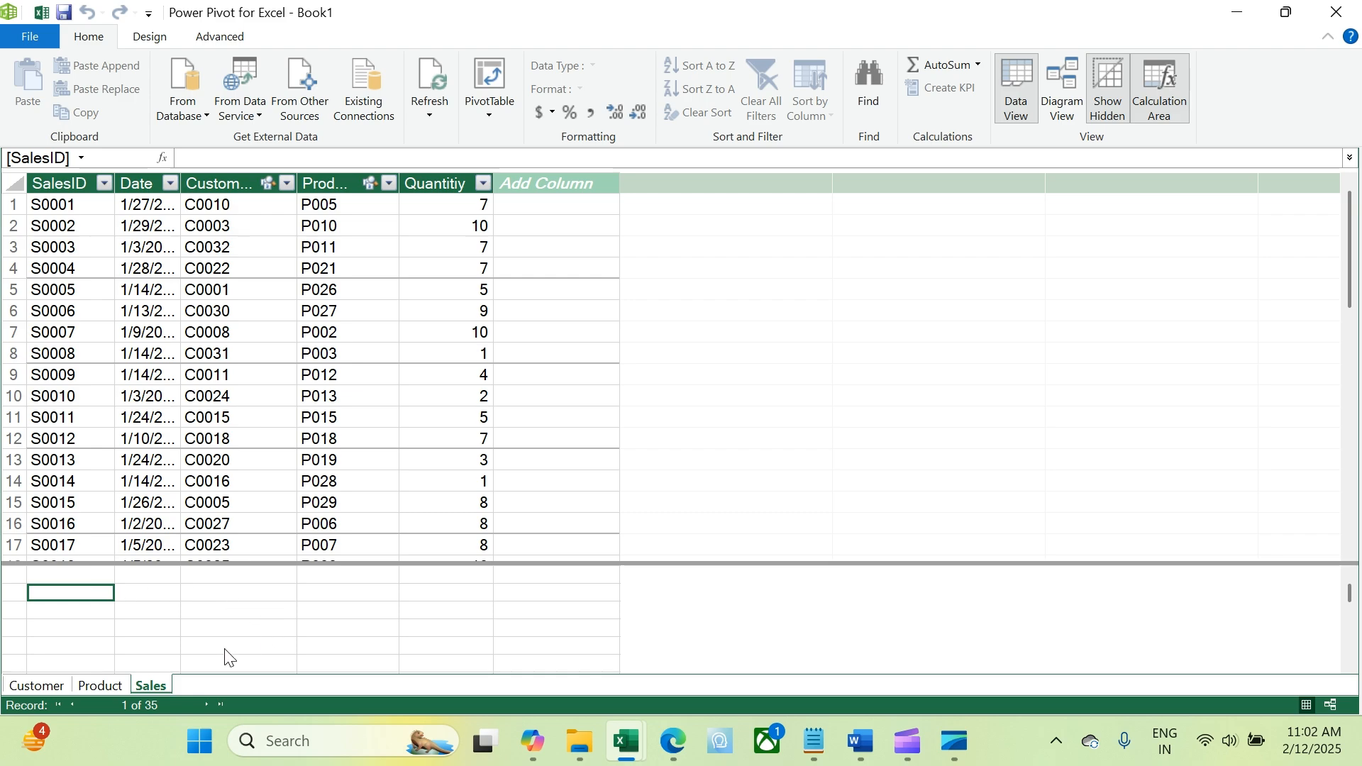
pyautogui.click(531, 205)
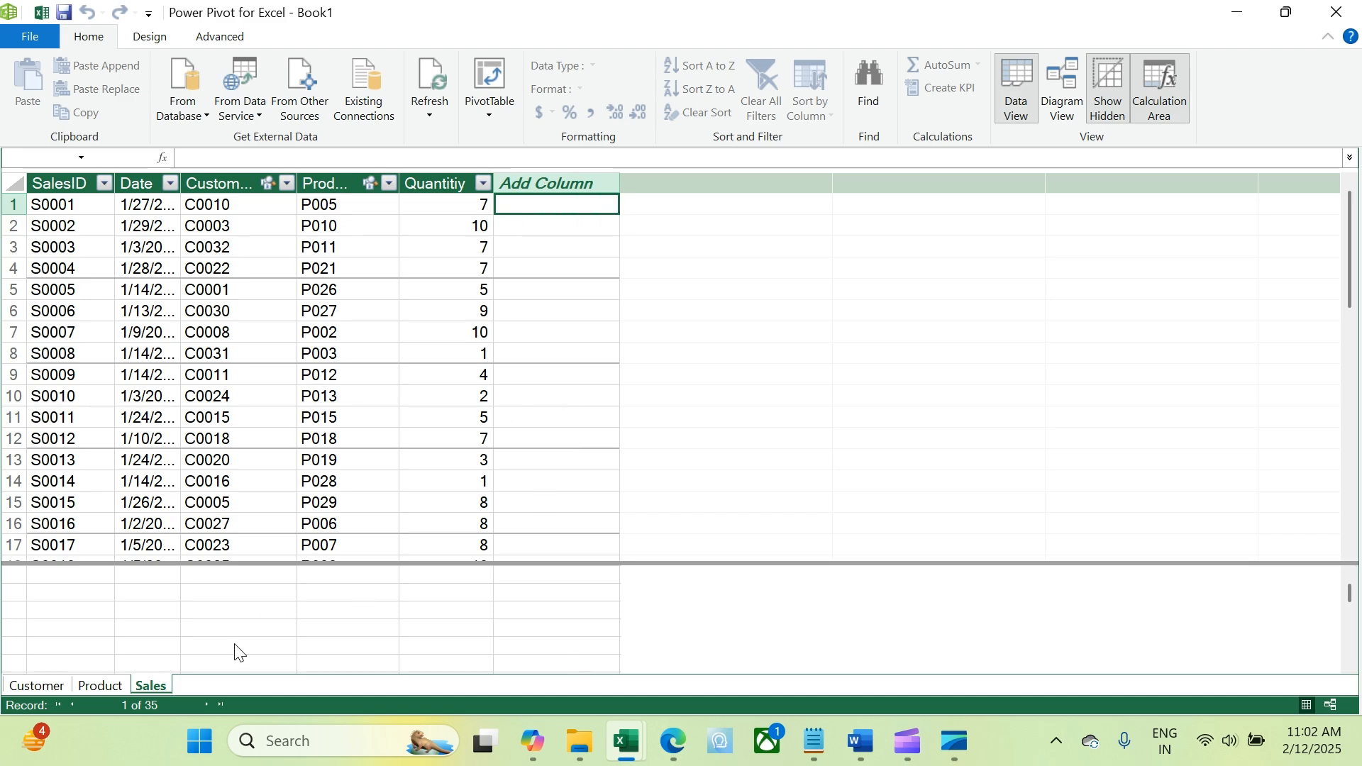
pyautogui.click(141, 598)
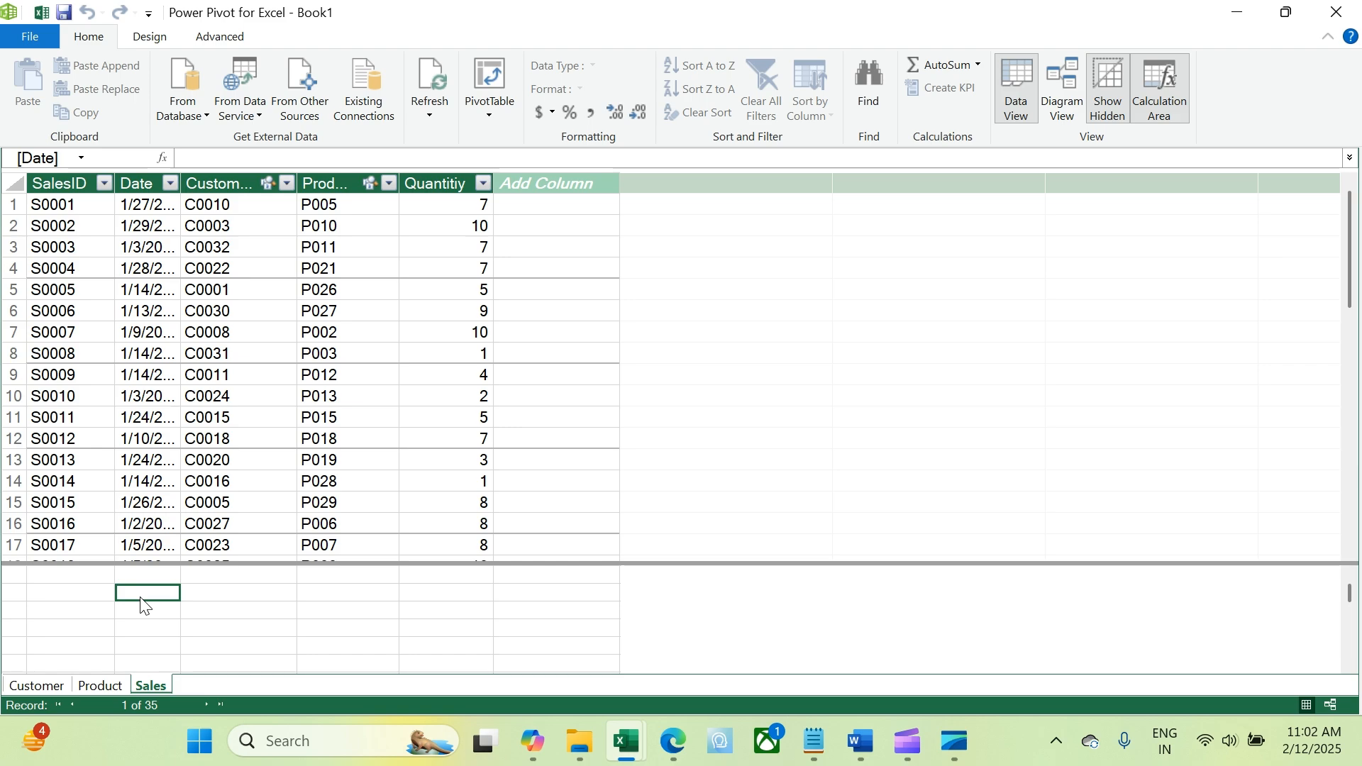
pyautogui.click(102, 598)
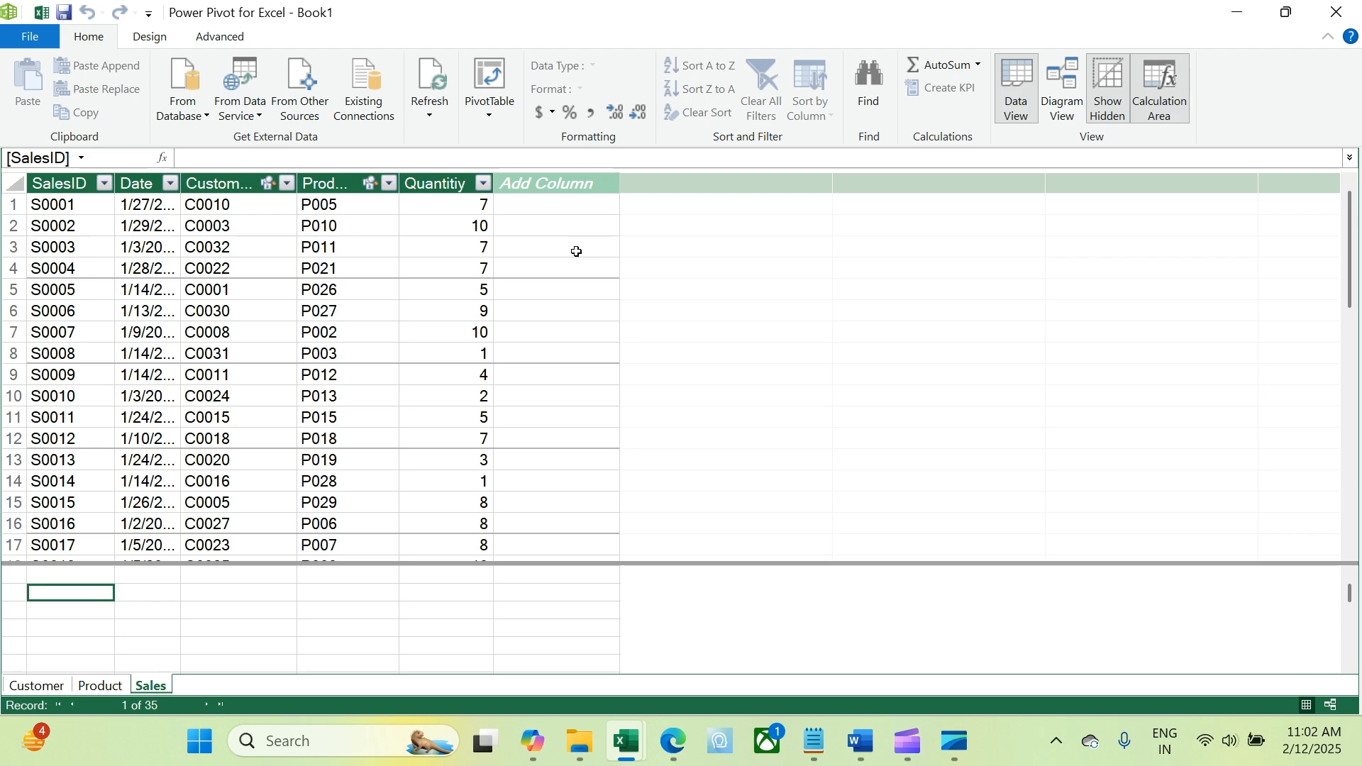
pyautogui.click(542, 205)
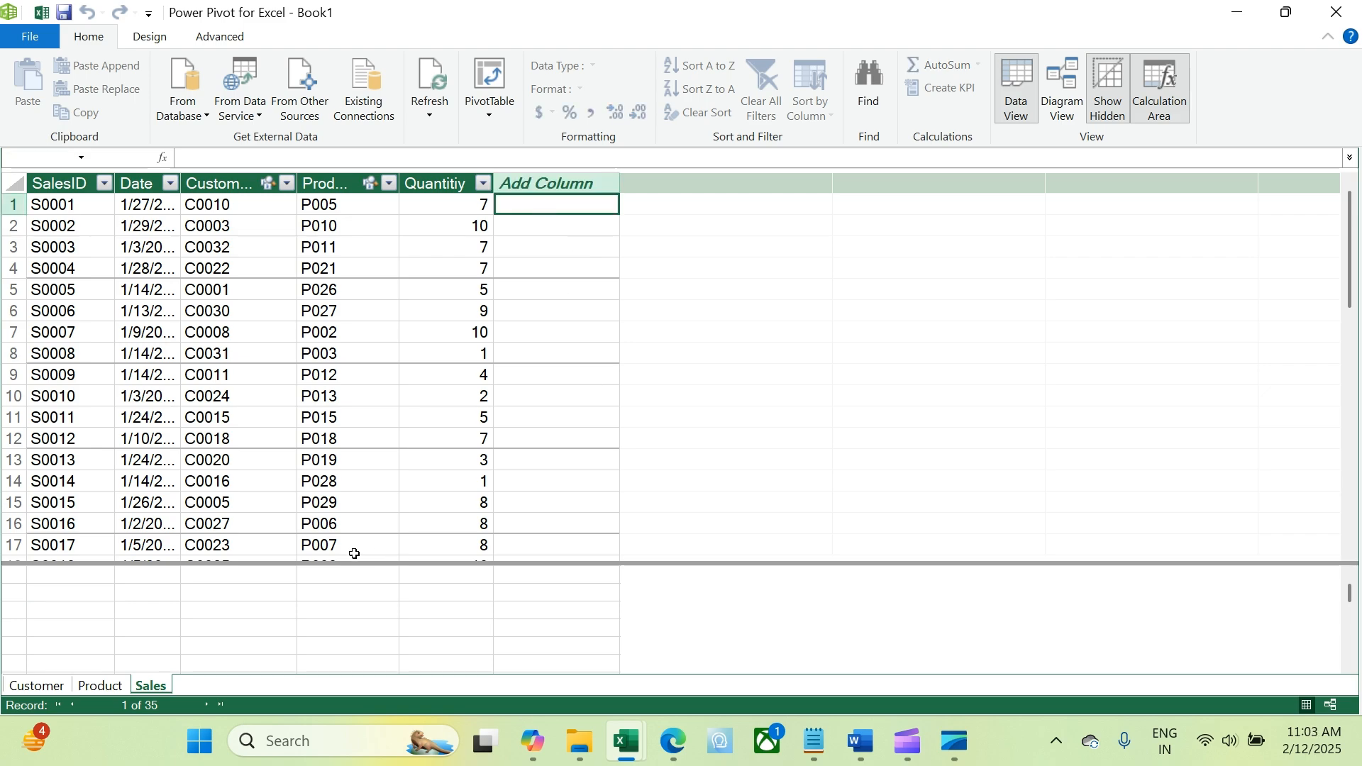
# Step: Begin a measure formula with the SUM function in the second calculation cell under the CustomerID column
pyautogui.click(233, 600)
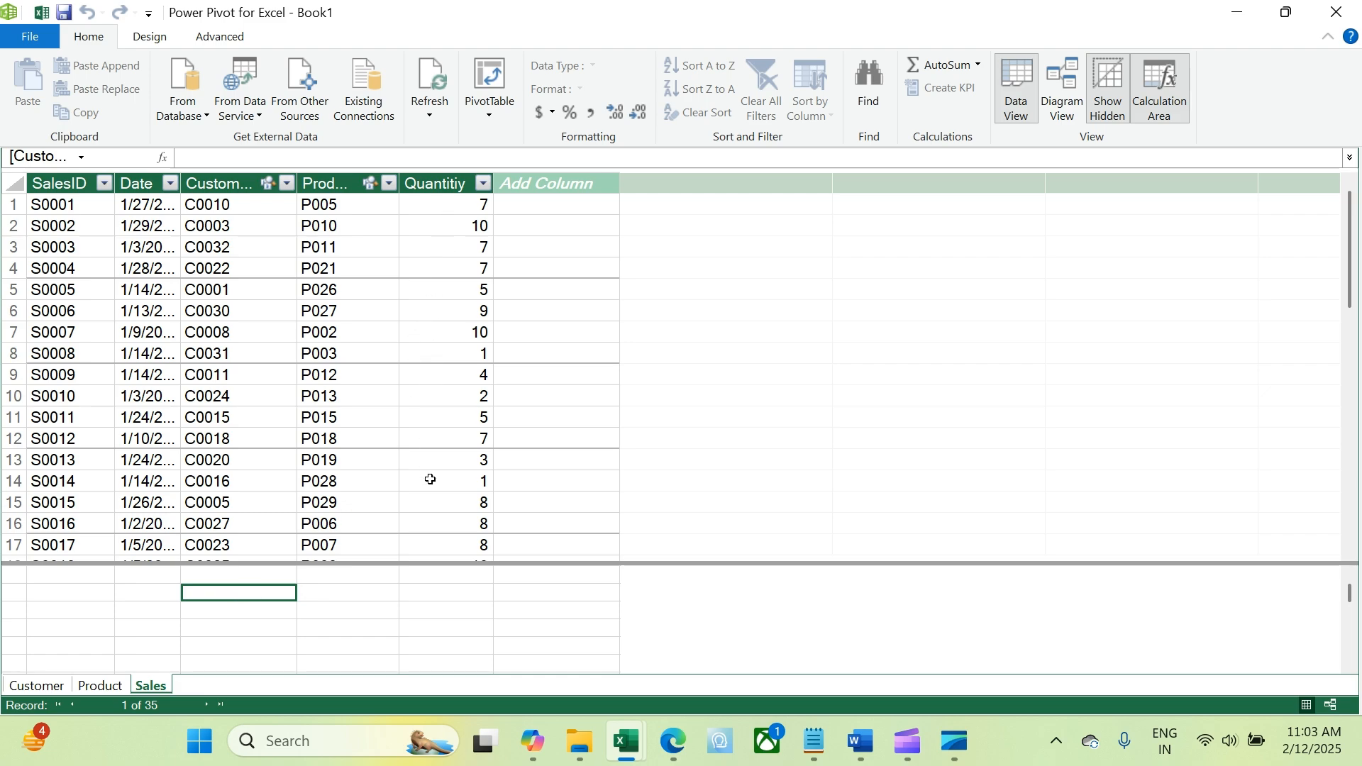
pyautogui.scroll(-3, 442, 375)
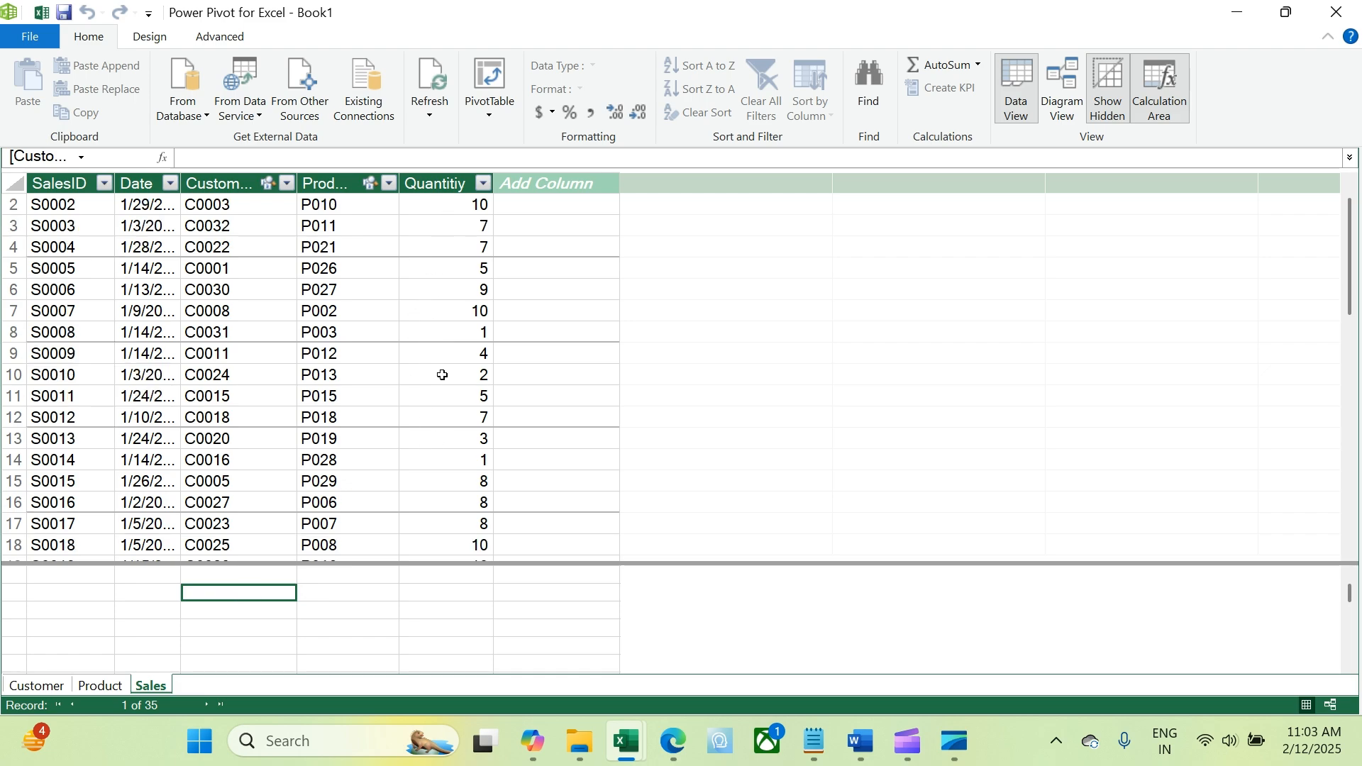
pyautogui.scroll(3, 441, 375)
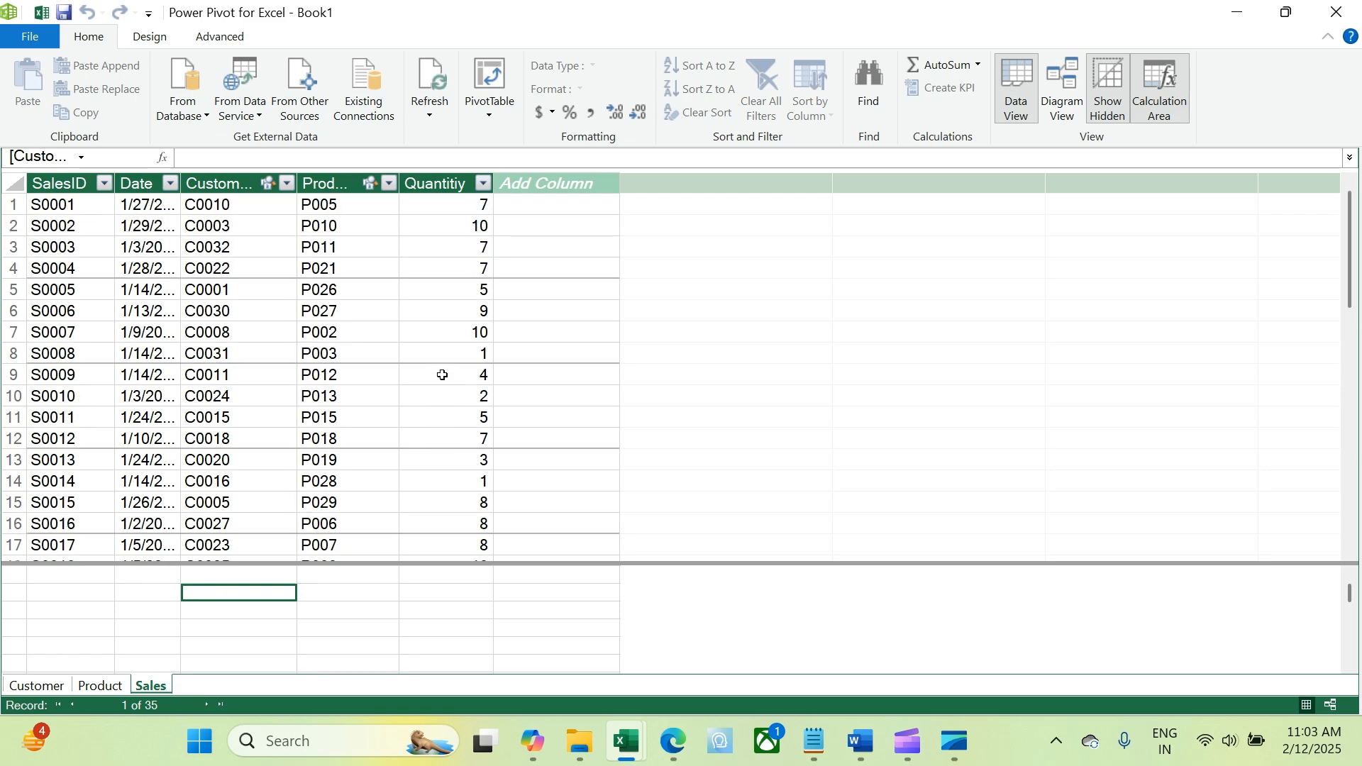
pyautogui.scroll(-9, 442, 374)
pyautogui.scroll(5, 442, 374)
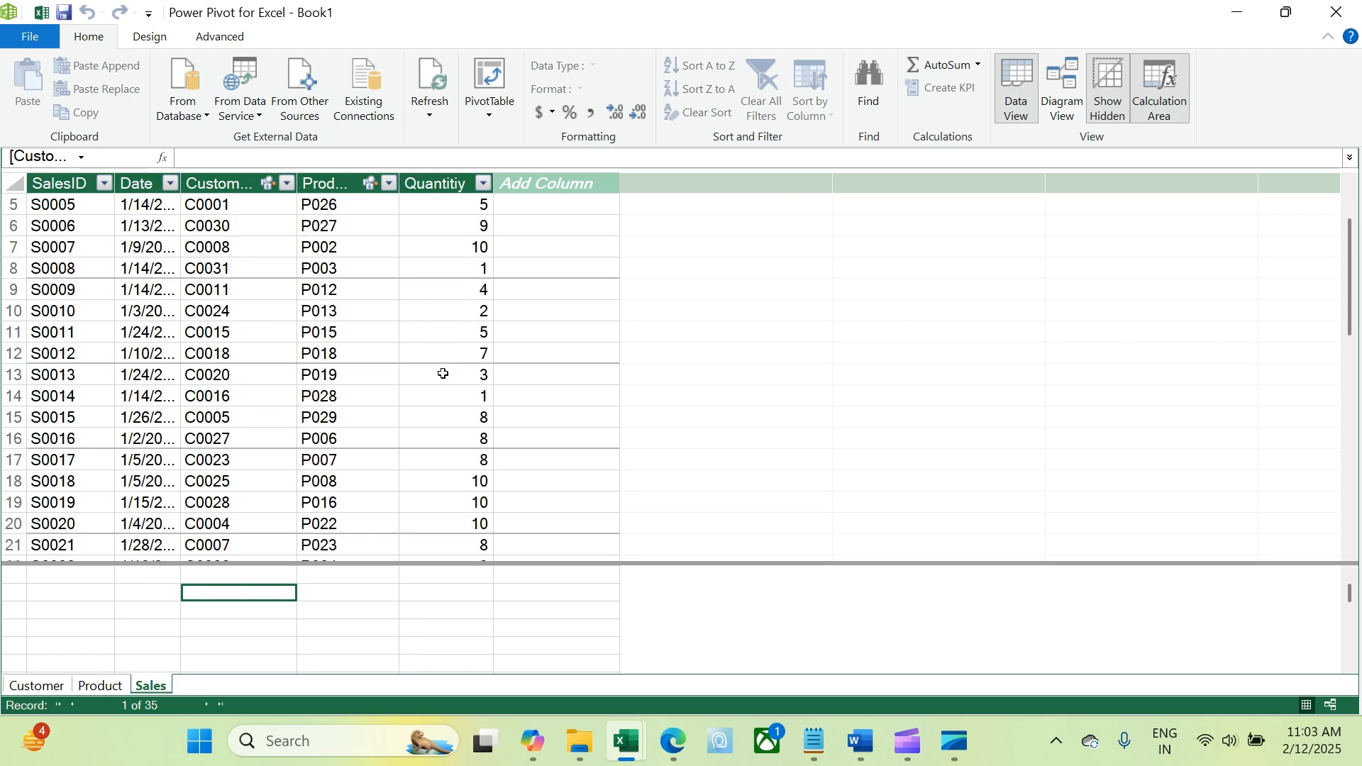
pyautogui.scroll(4, 442, 373)
pyautogui.write('=')
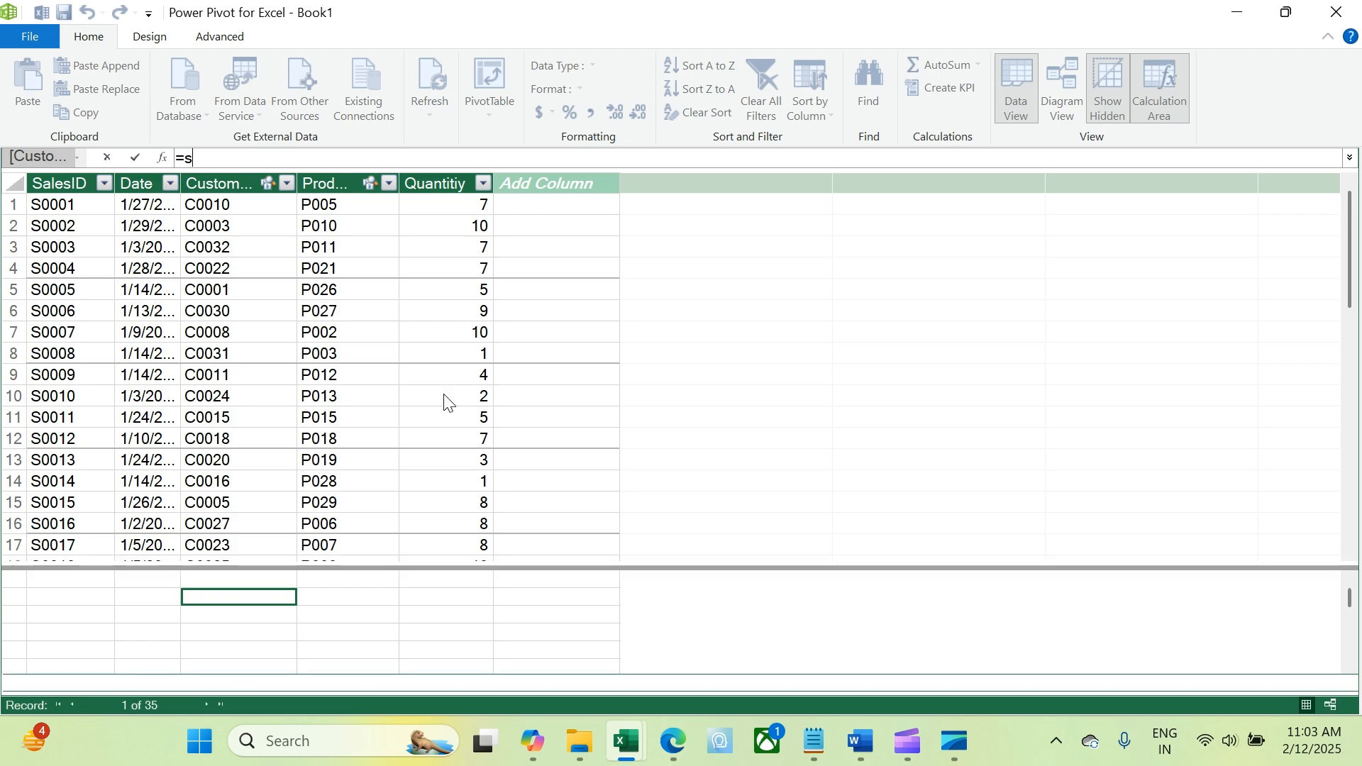
pyautogui.write('sum')
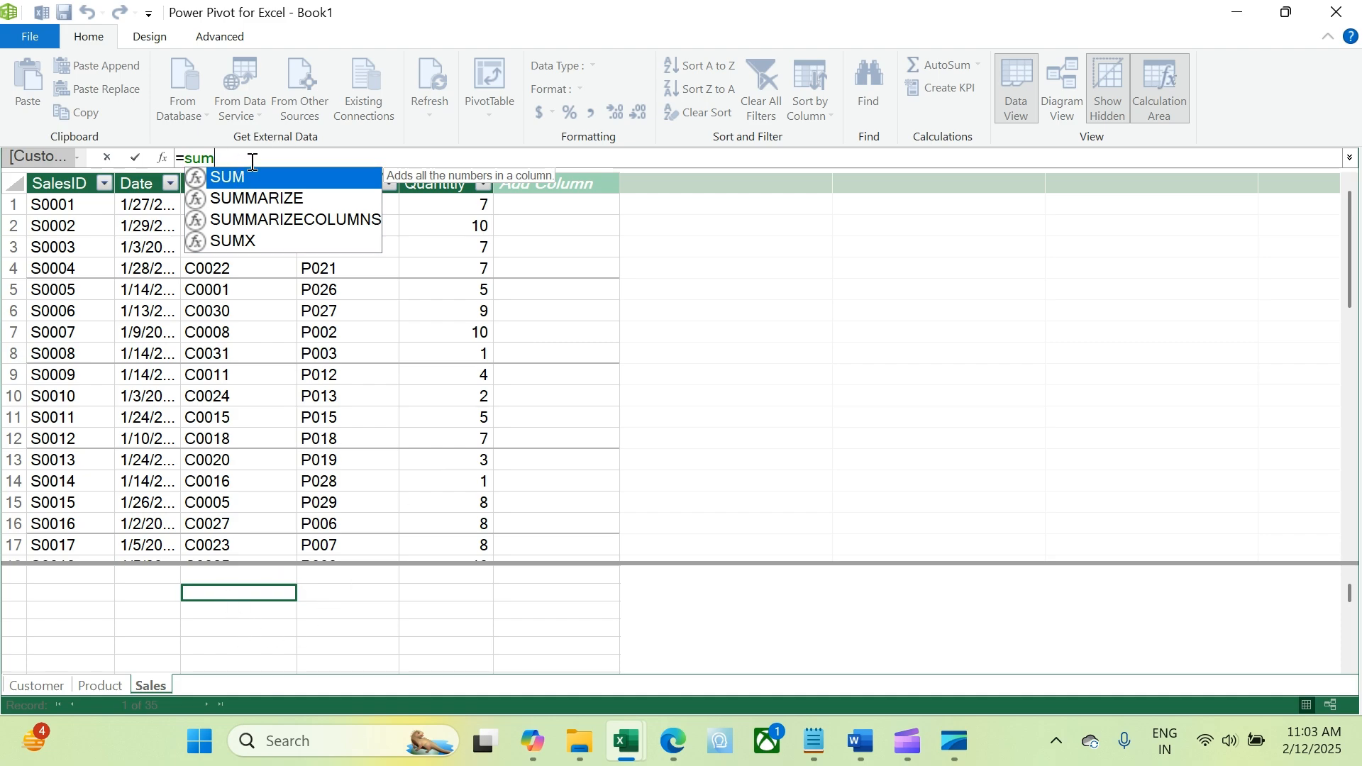
pyautogui.press('Tab')
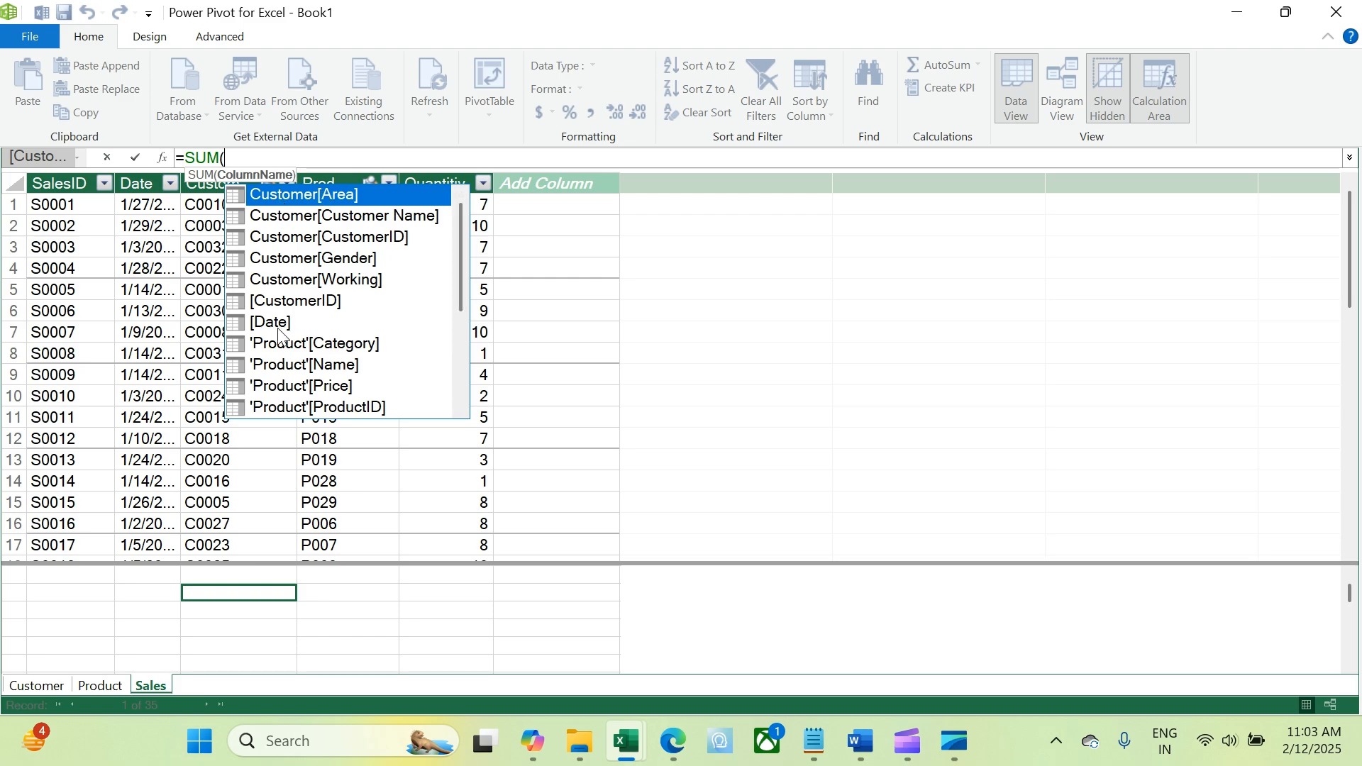
# Step: Complete the SUM formula with Sales[Quantitiy] as its column and commit the measure
pyautogui.moveTo(463, 251); pyautogui.dragTo(457, 359)
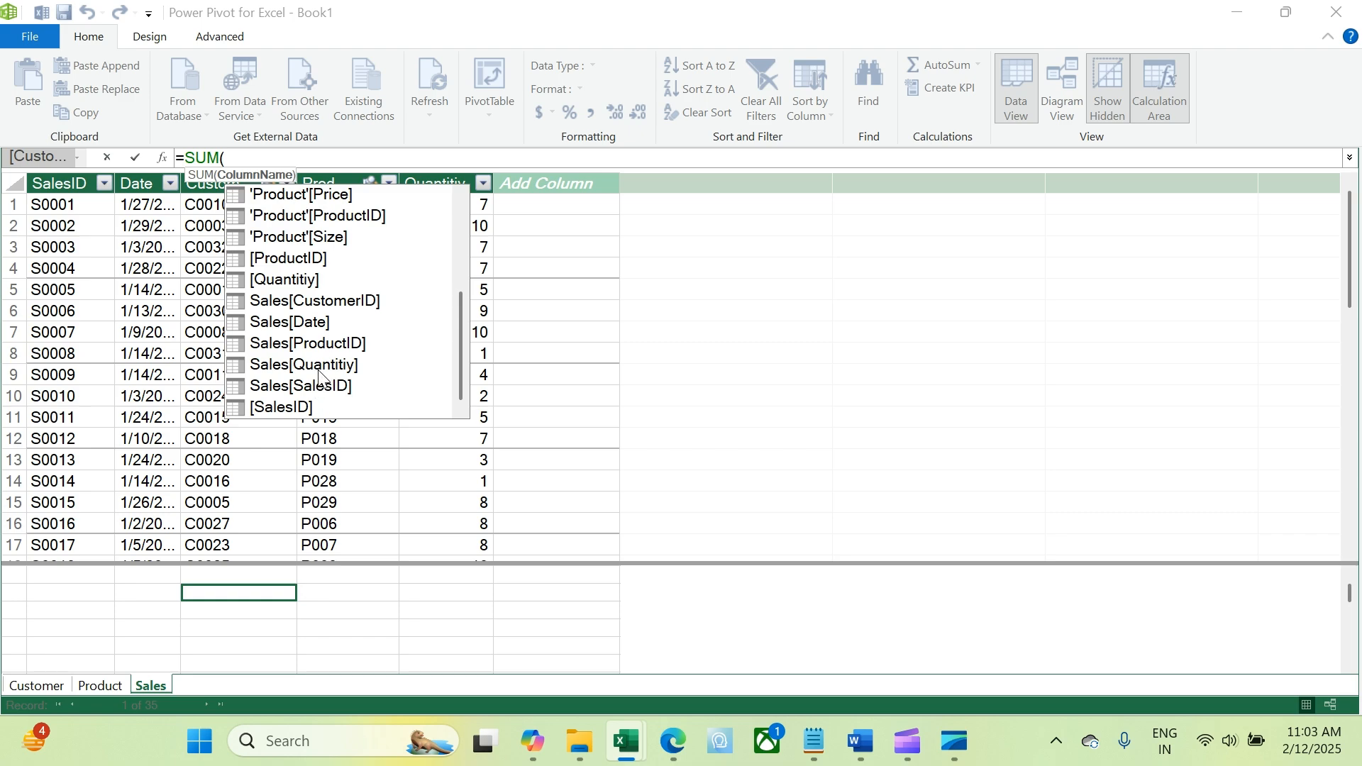
pyautogui.press('Down')
pyautogui.press('Down')
pyautogui.press('Down')
pyautogui.press('Down')
pyautogui.press('Down')
pyautogui.press('Down')
pyautogui.press('Down')
pyautogui.press('Down')
pyautogui.press('Down')
pyautogui.press('Down')
pyautogui.press('Down')
pyautogui.press('Down')
pyautogui.press('Down')
pyautogui.press('Down')
pyautogui.press('Down')
pyautogui.press('Down')
pyautogui.press('Down')
pyautogui.press('Down')
pyautogui.press('Down')
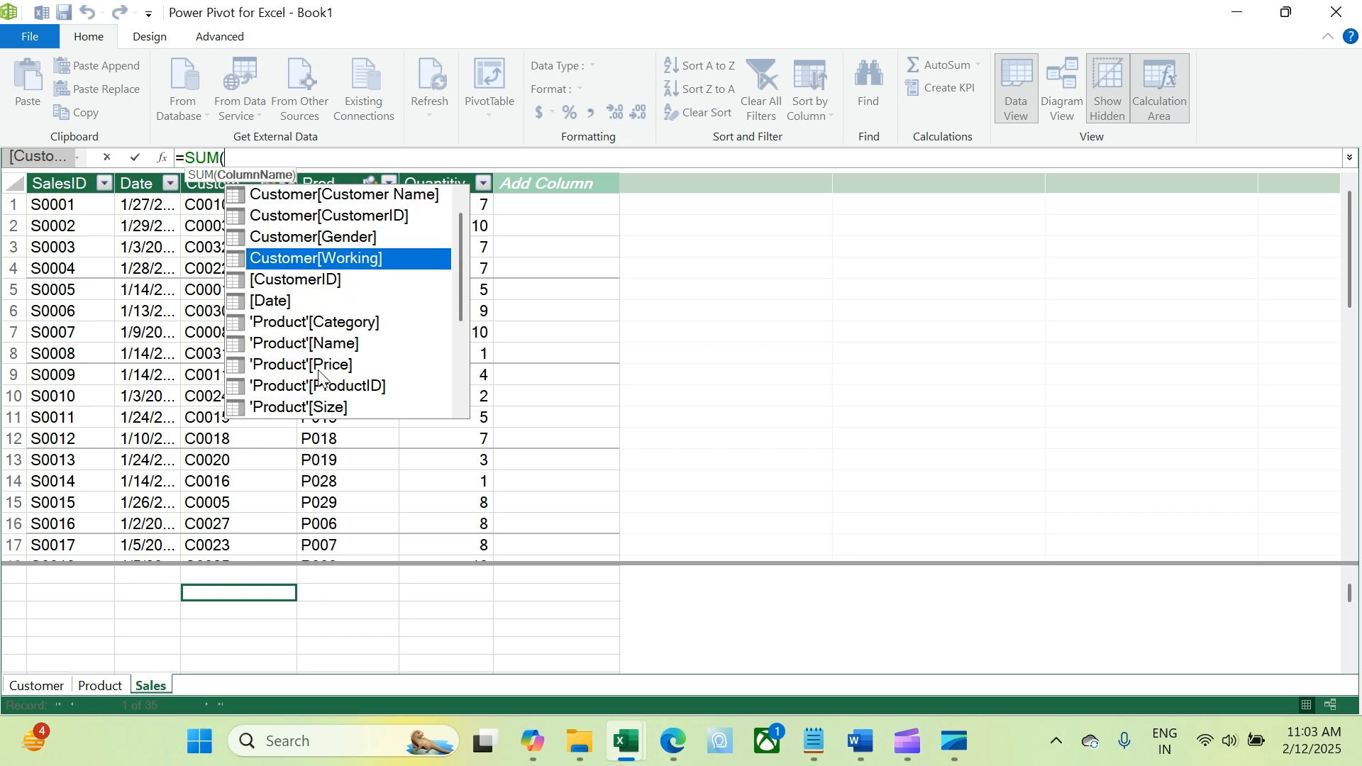
pyautogui.press('Up')
pyautogui.press('Up')
pyautogui.press('Up')
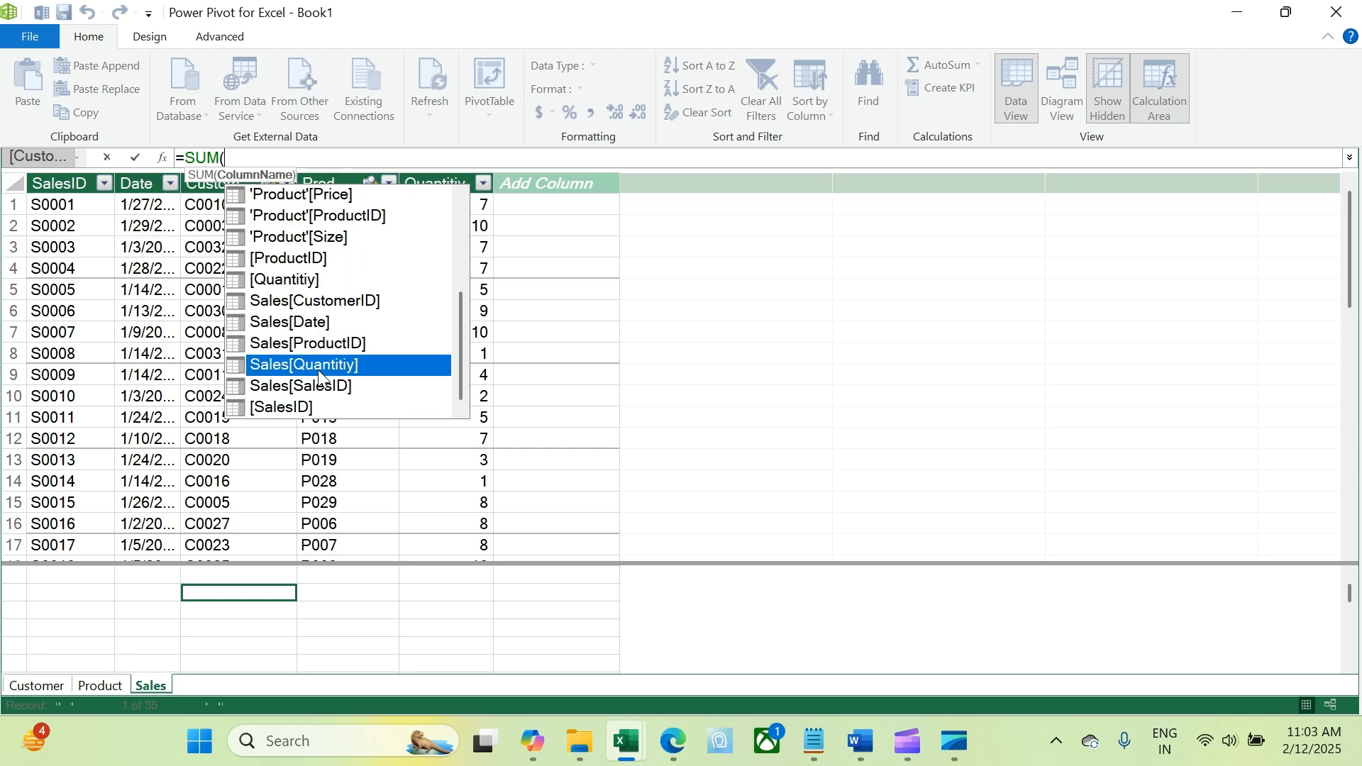
pyautogui.press('Down')
pyautogui.press('Tab')
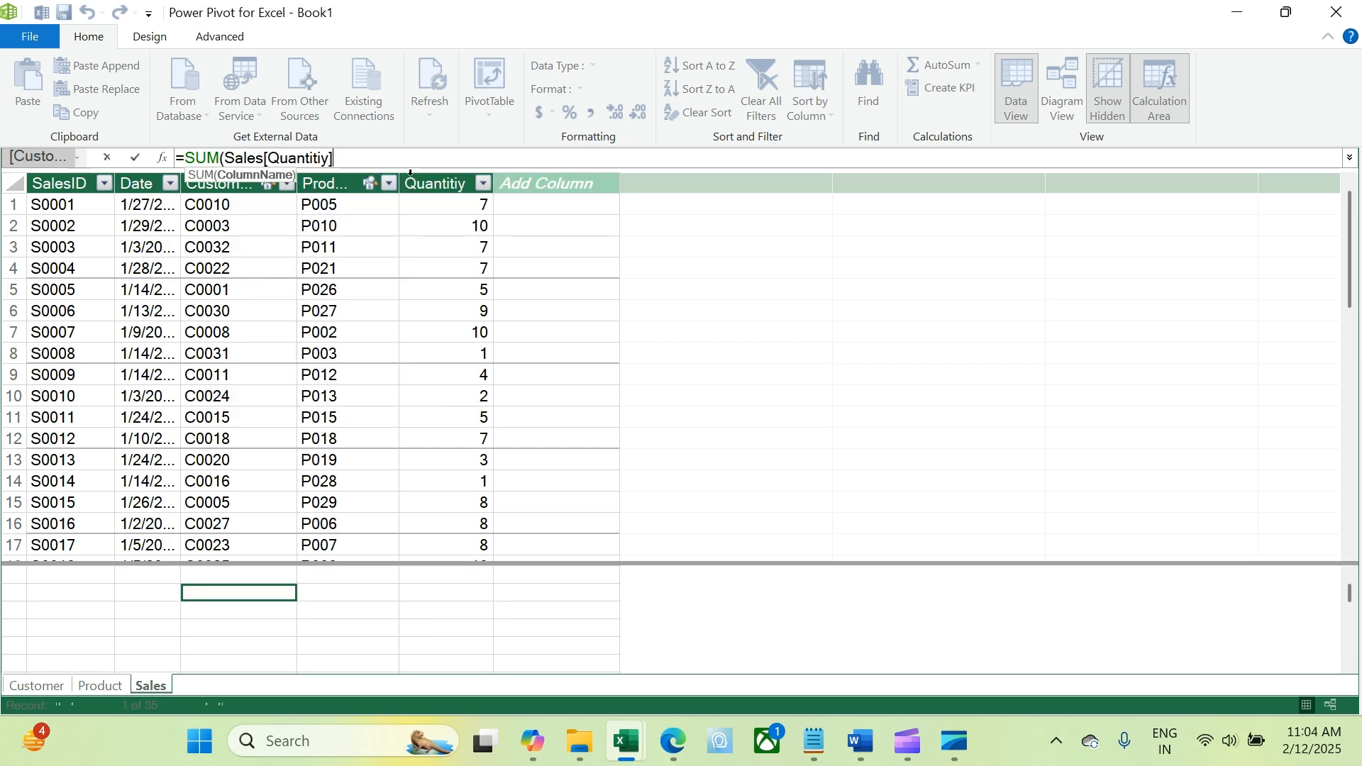
pyautogui.write(')')
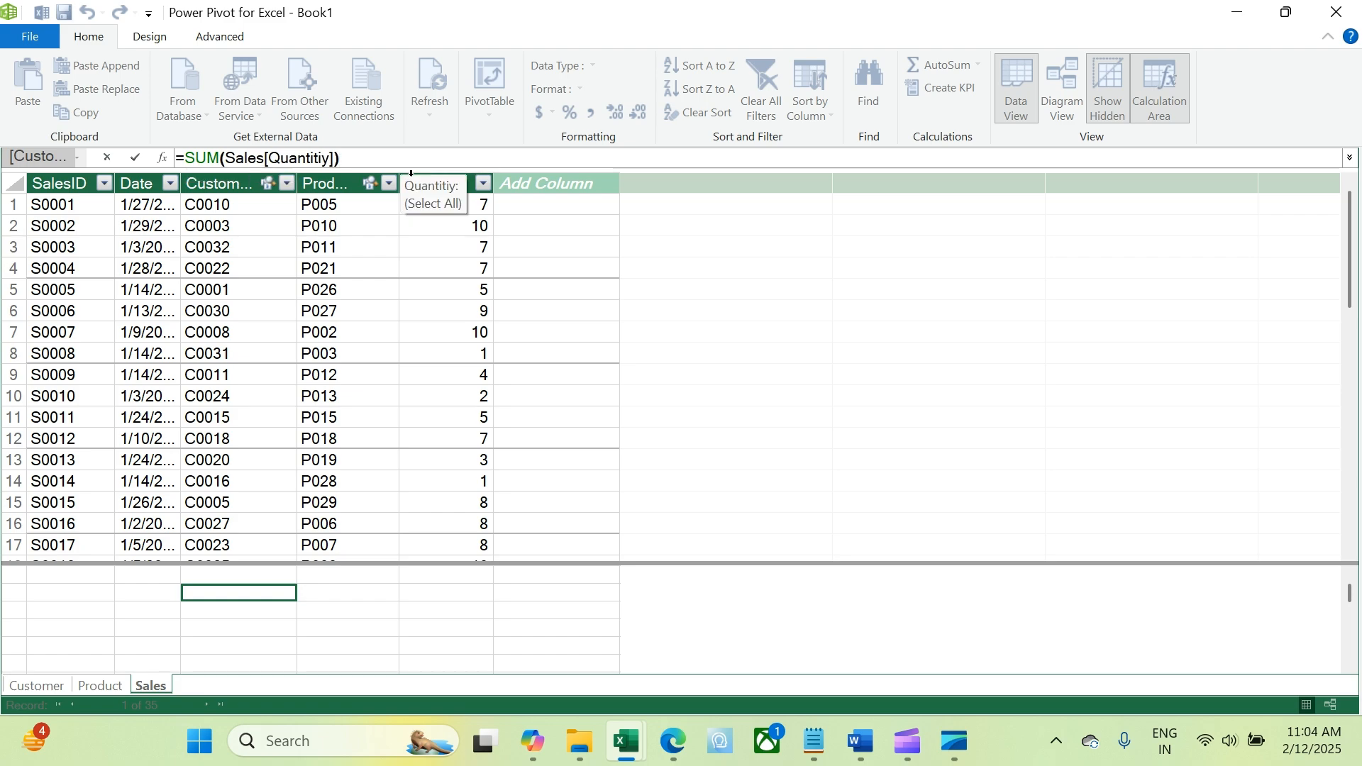
pyautogui.press('Return')
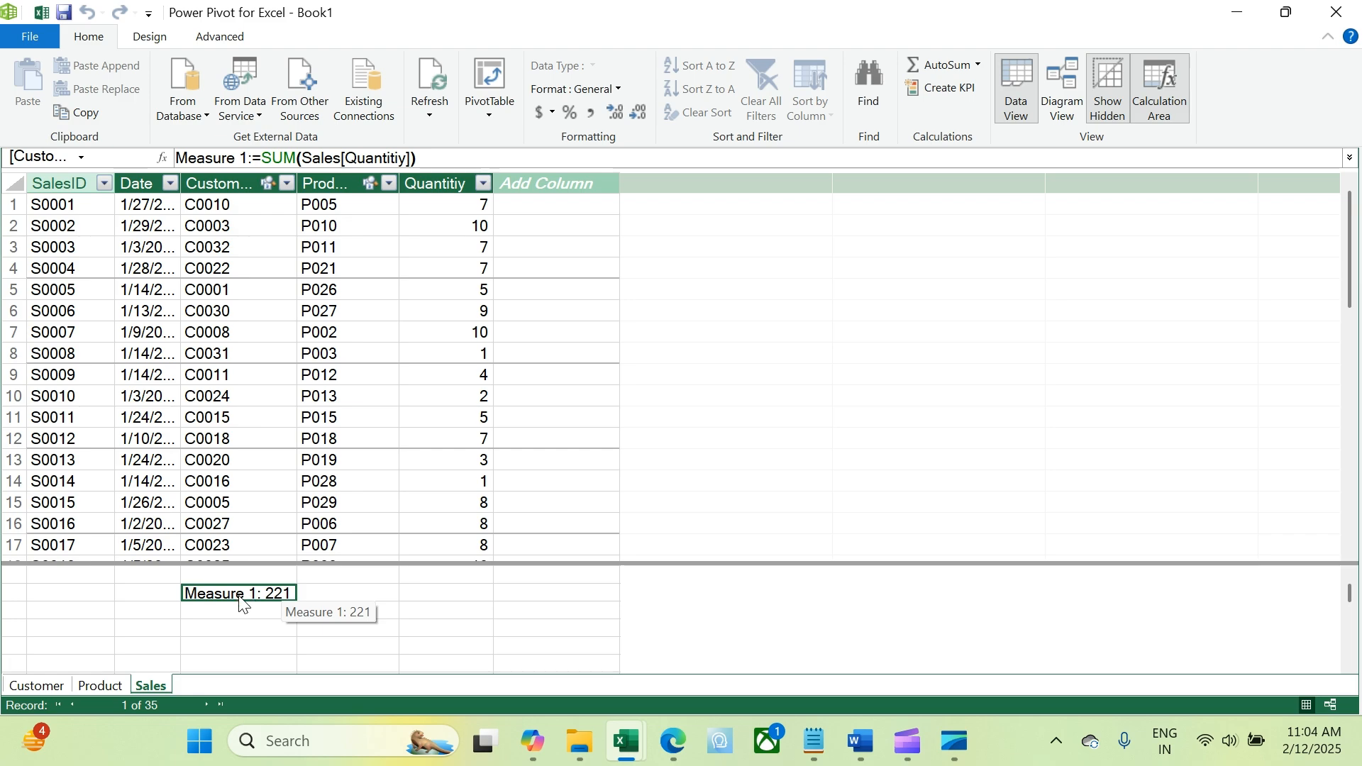
# Step: Rename the SUM measure to Quantity Sold and widen the CustomerID column so the measure fits
pyautogui.moveTo(248, 157); pyautogui.dragTo(179, 158)
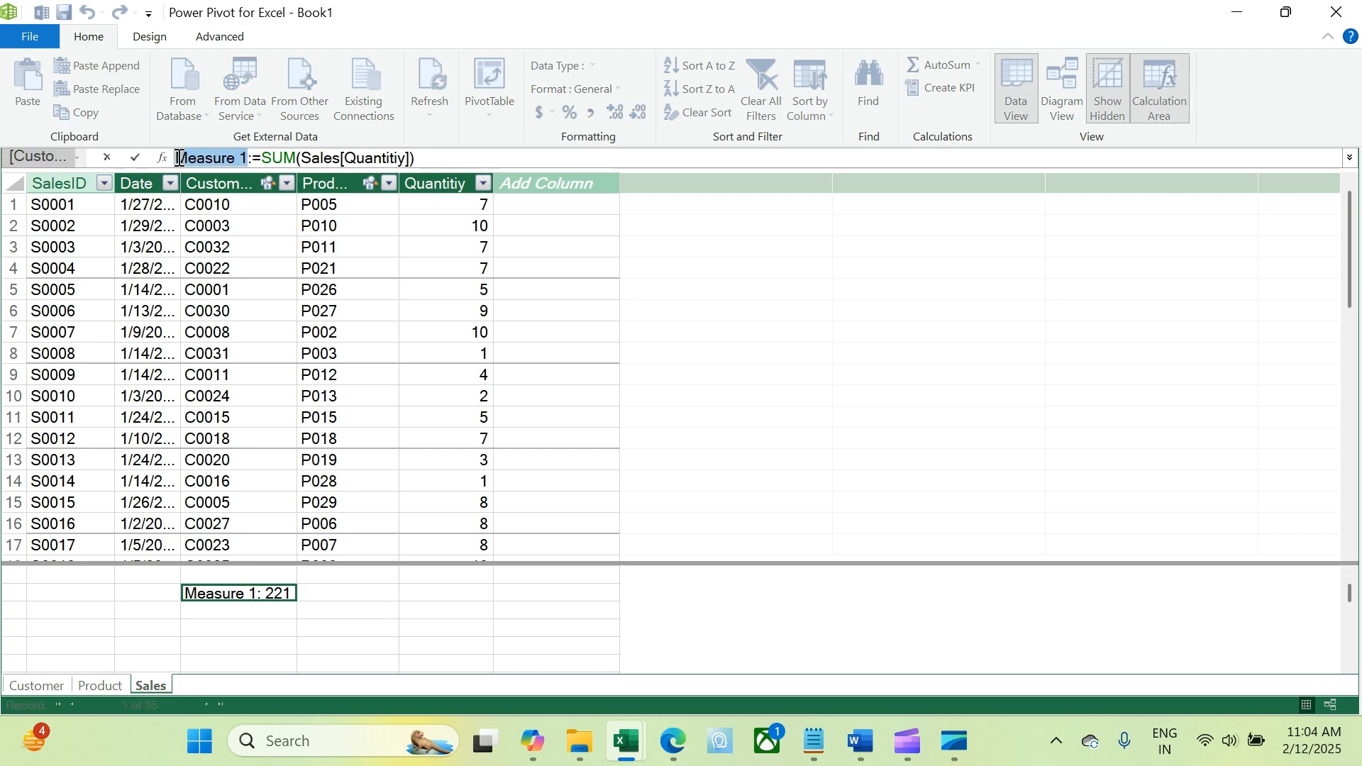
pyautogui.write('Quantit')
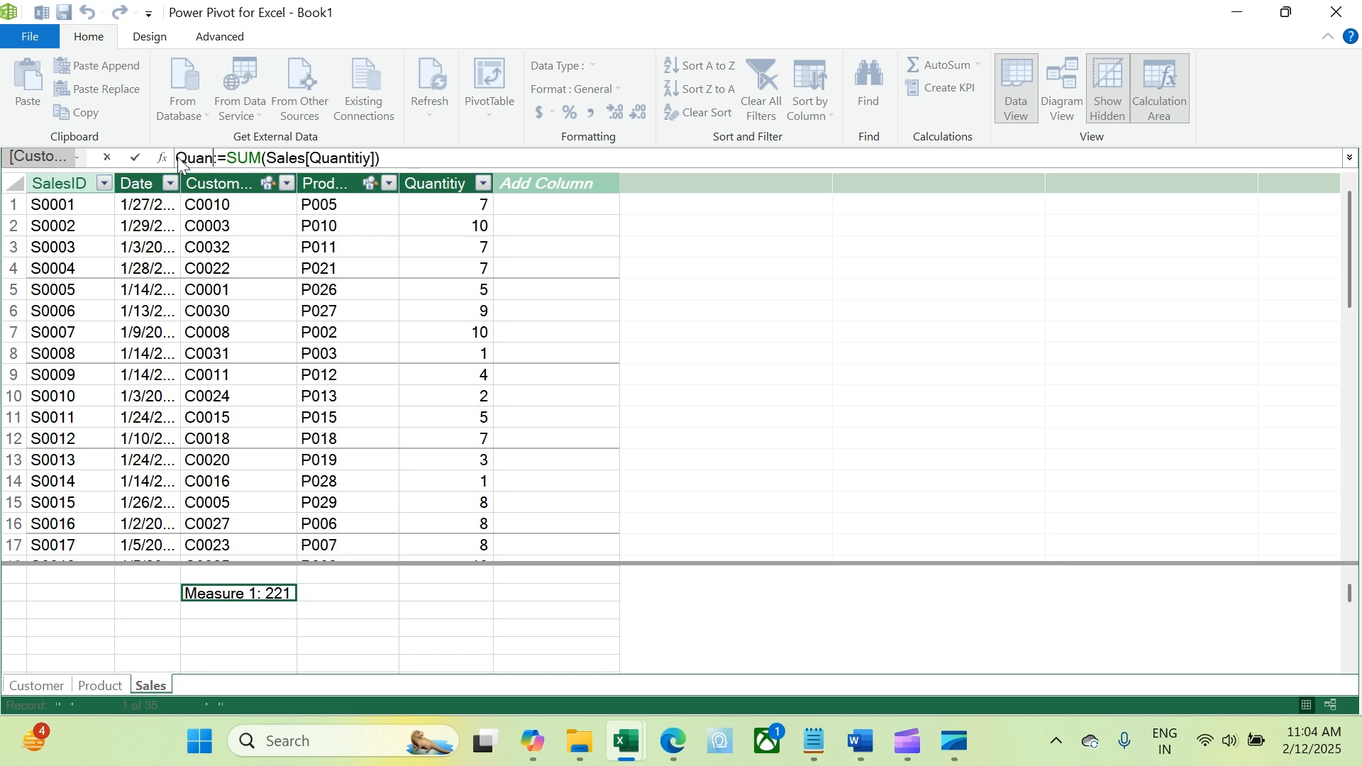
pyautogui.write('y Sold')
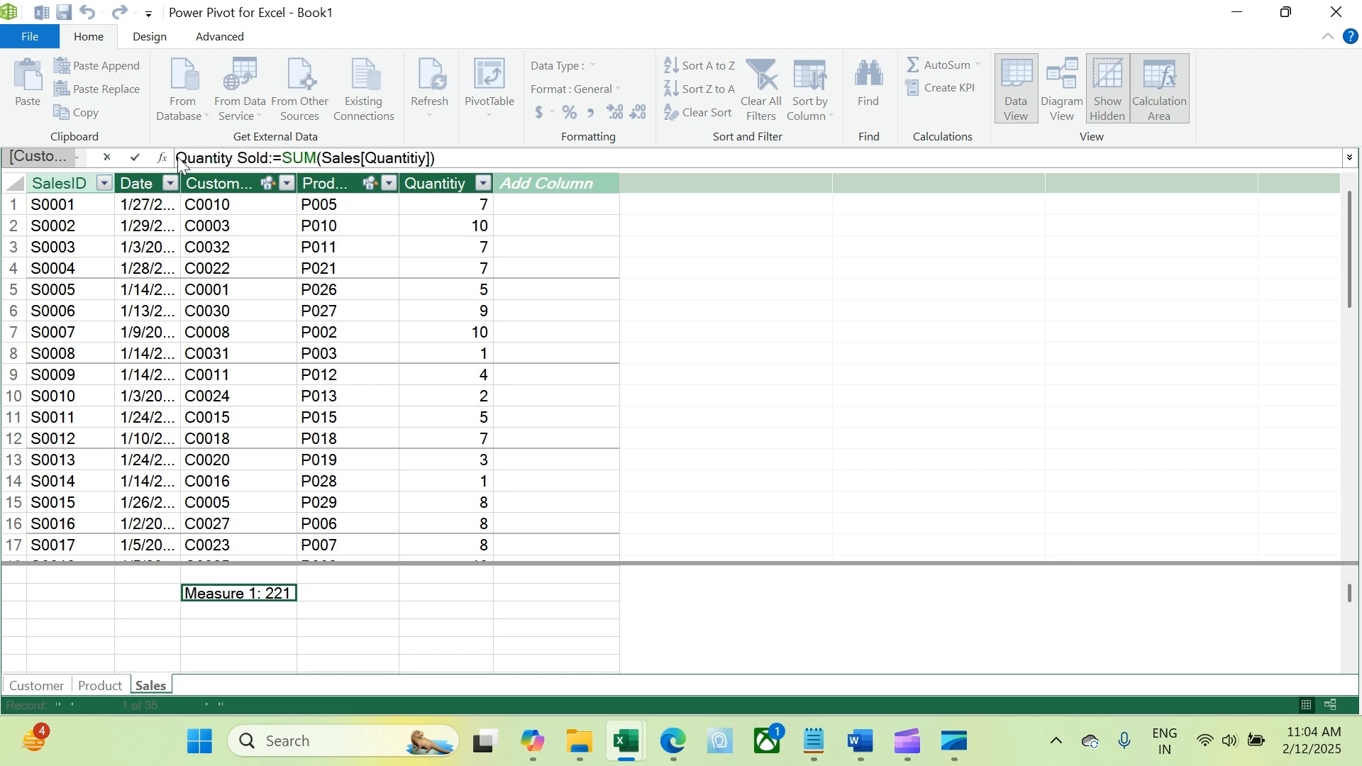
pyautogui.press('Return')
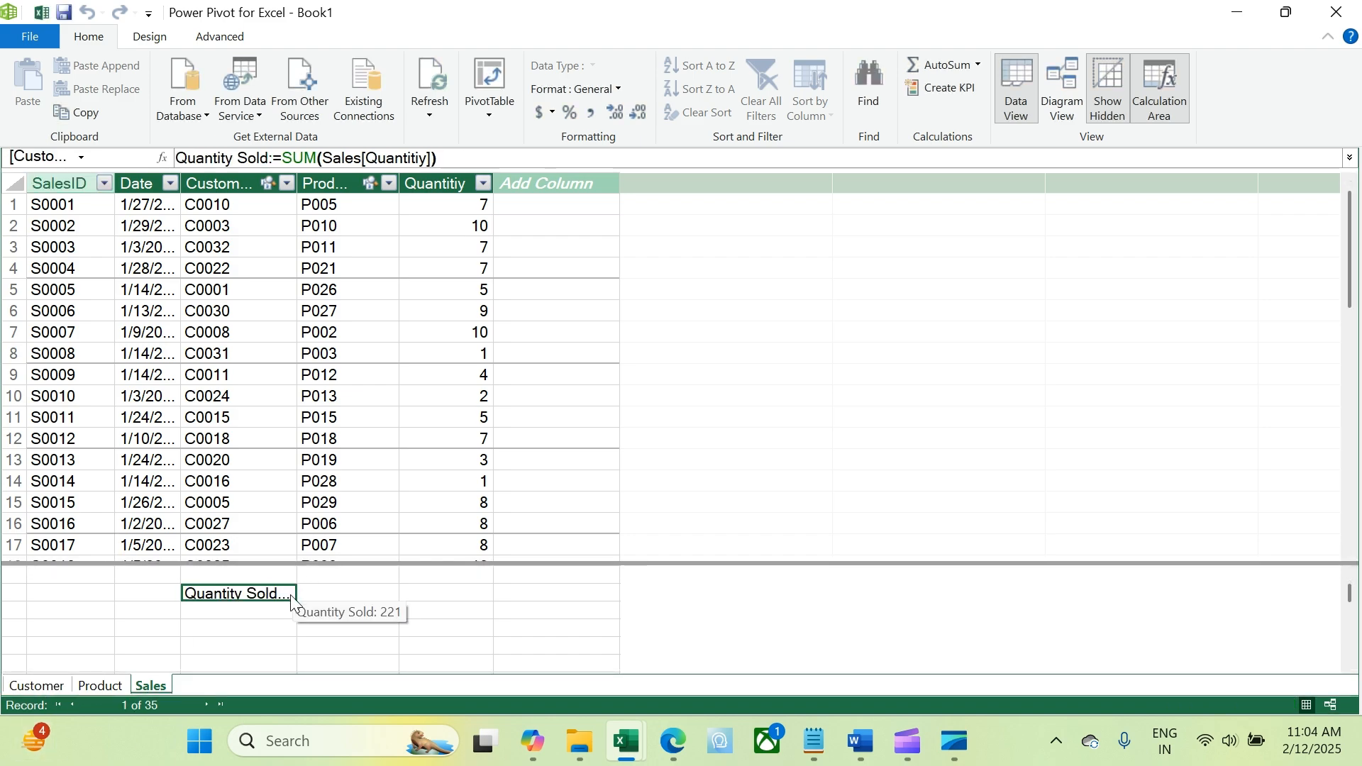
pyautogui.moveTo(296, 183); pyautogui.dragTo(317, 183)
pyautogui.click(329, 185)
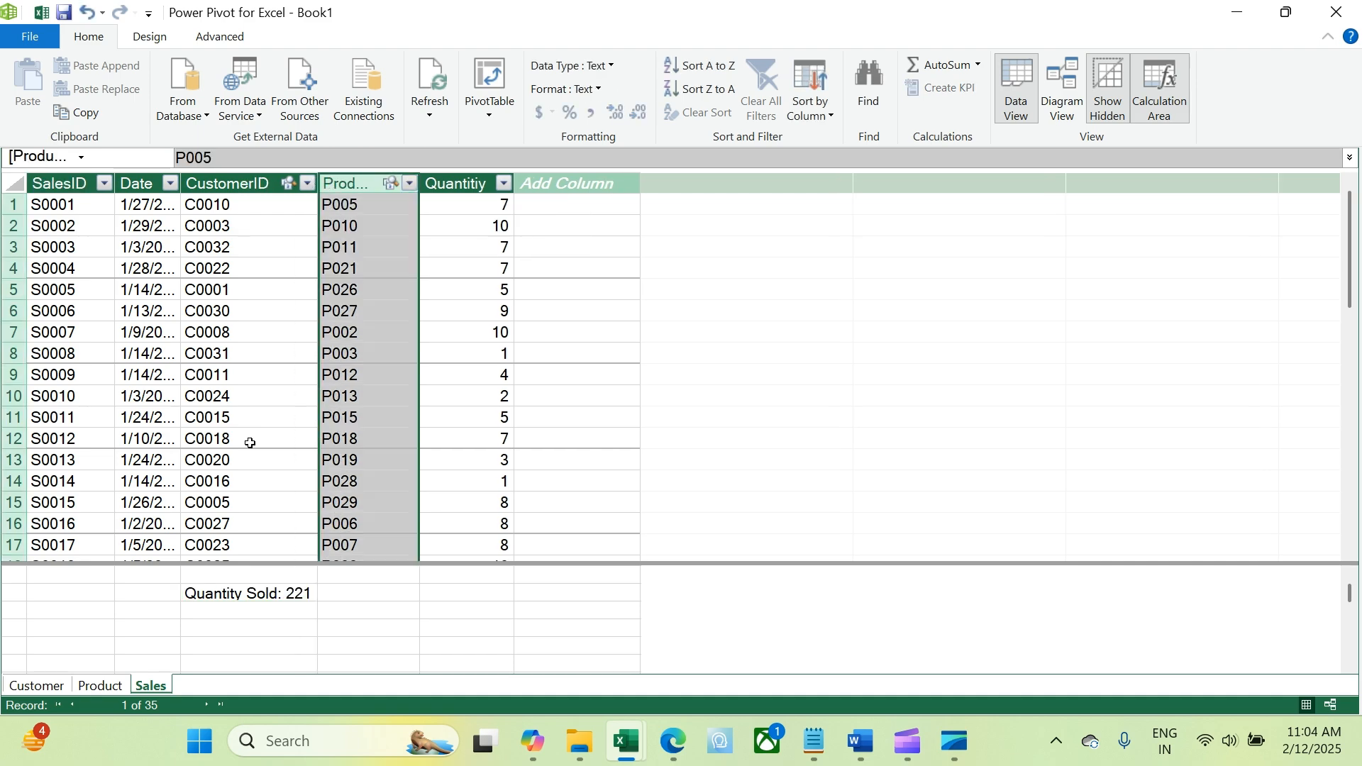
# Step: Create a measure with the formula =COUNT(Sales[Quantitiy]) in the calculation cell directly below Quantity Sold
pyautogui.click(235, 595)
pyautogui.click(245, 612)
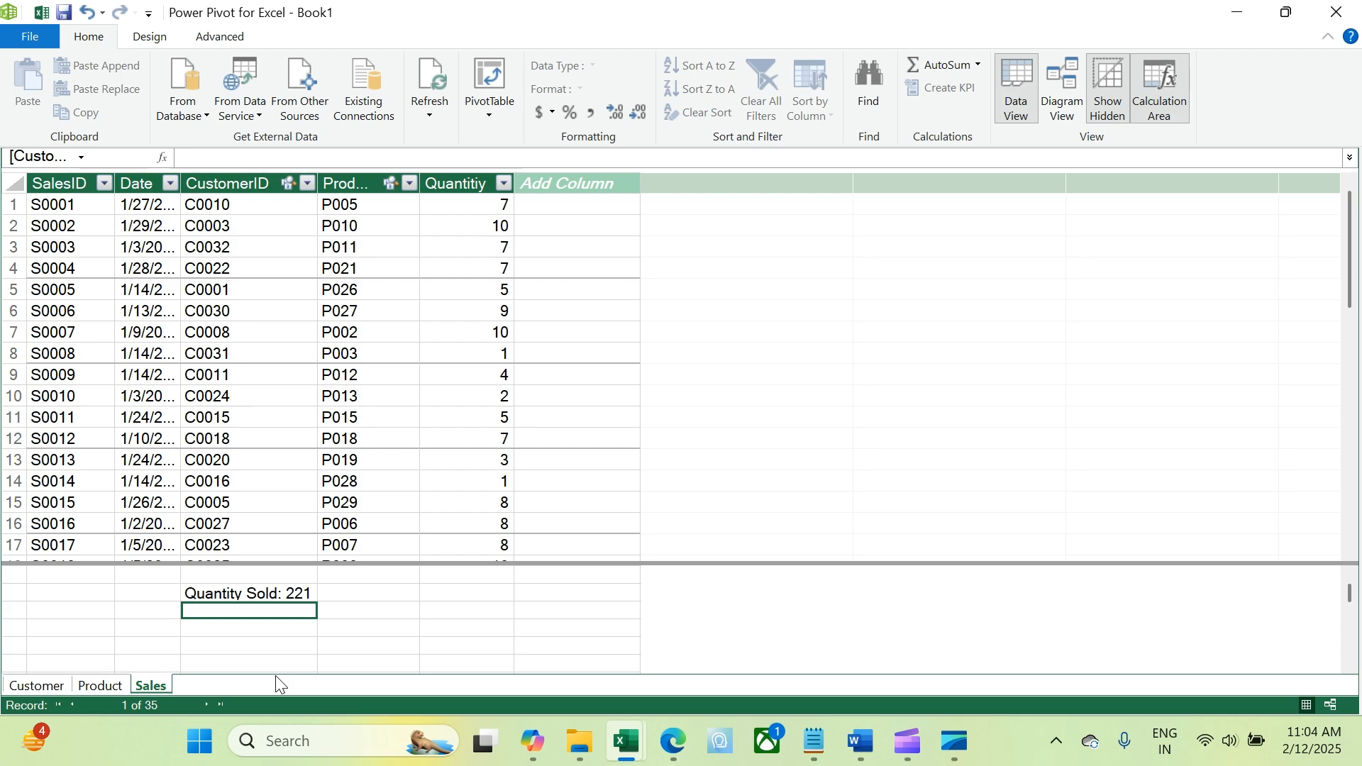
pyautogui.write('=count')
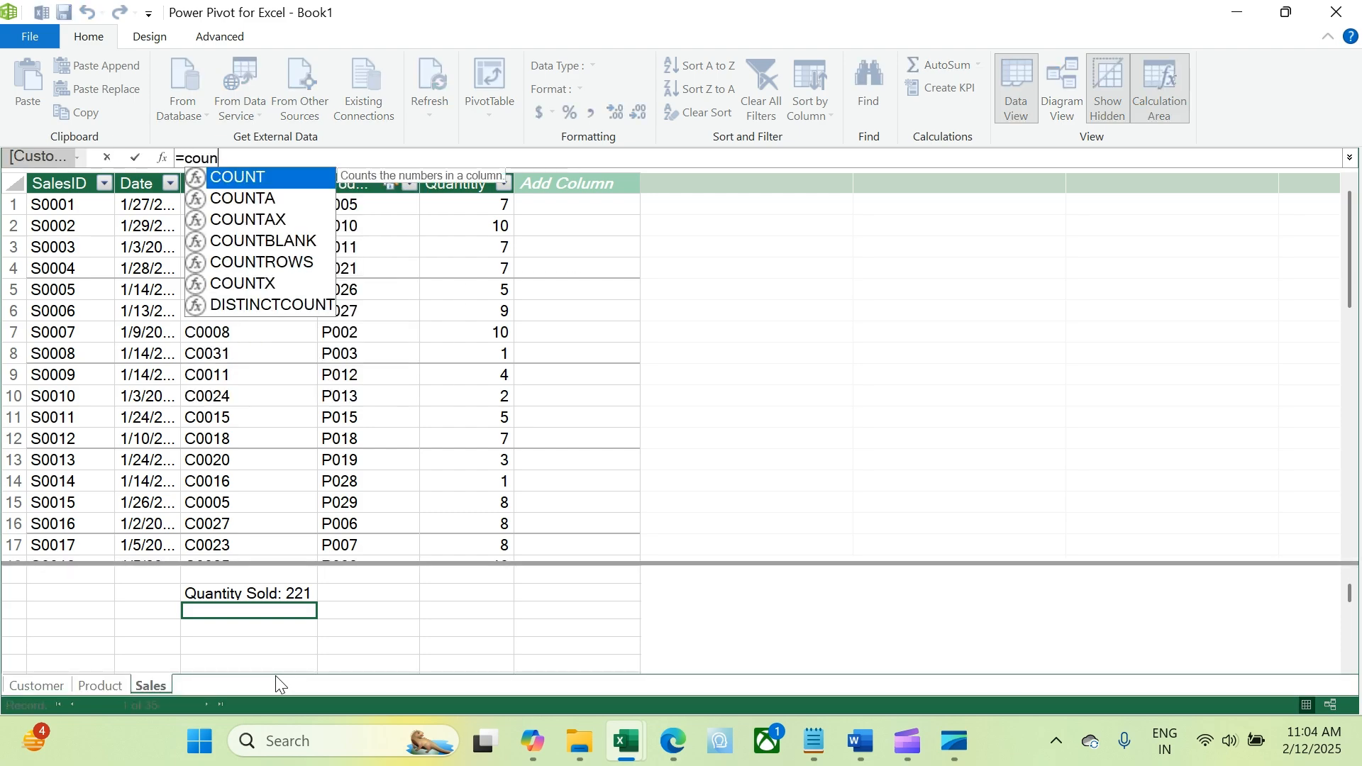
pyautogui.press('Tab')
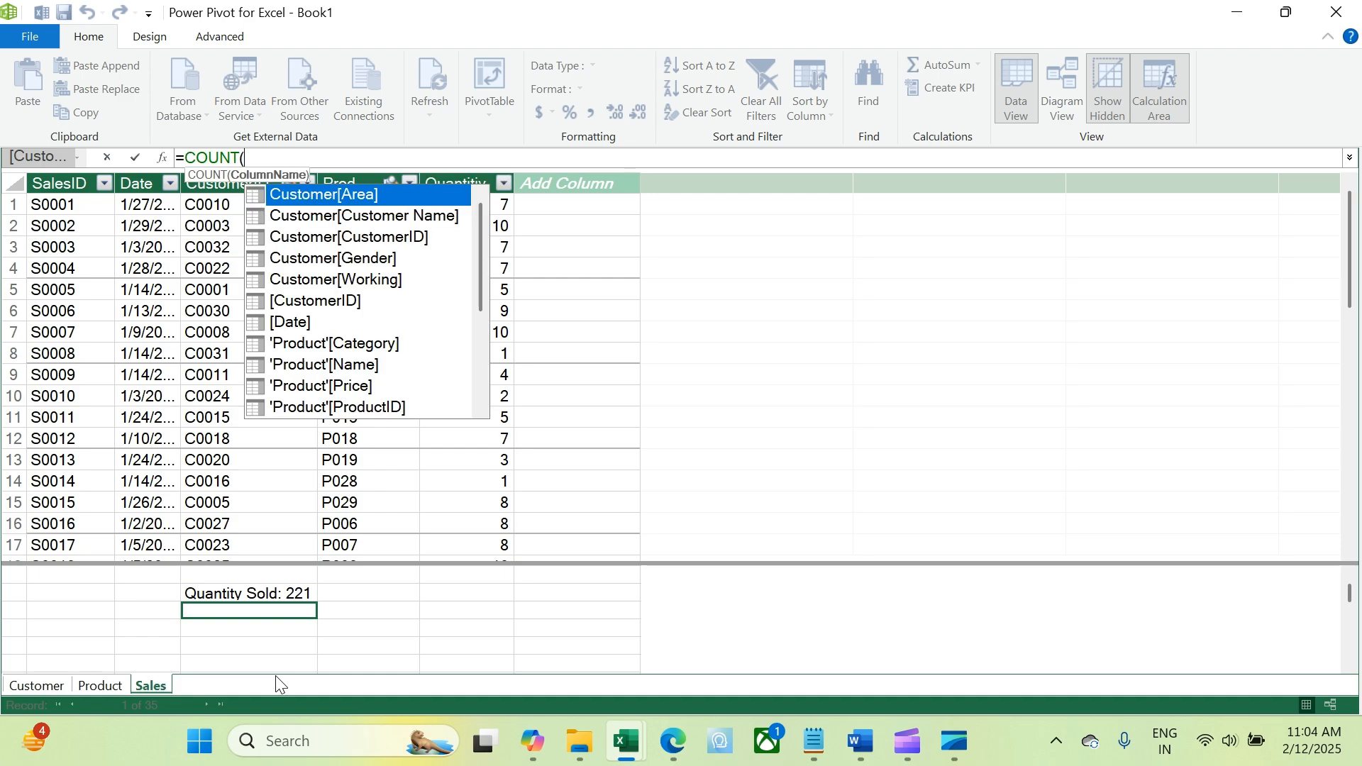
pyautogui.write('sale')
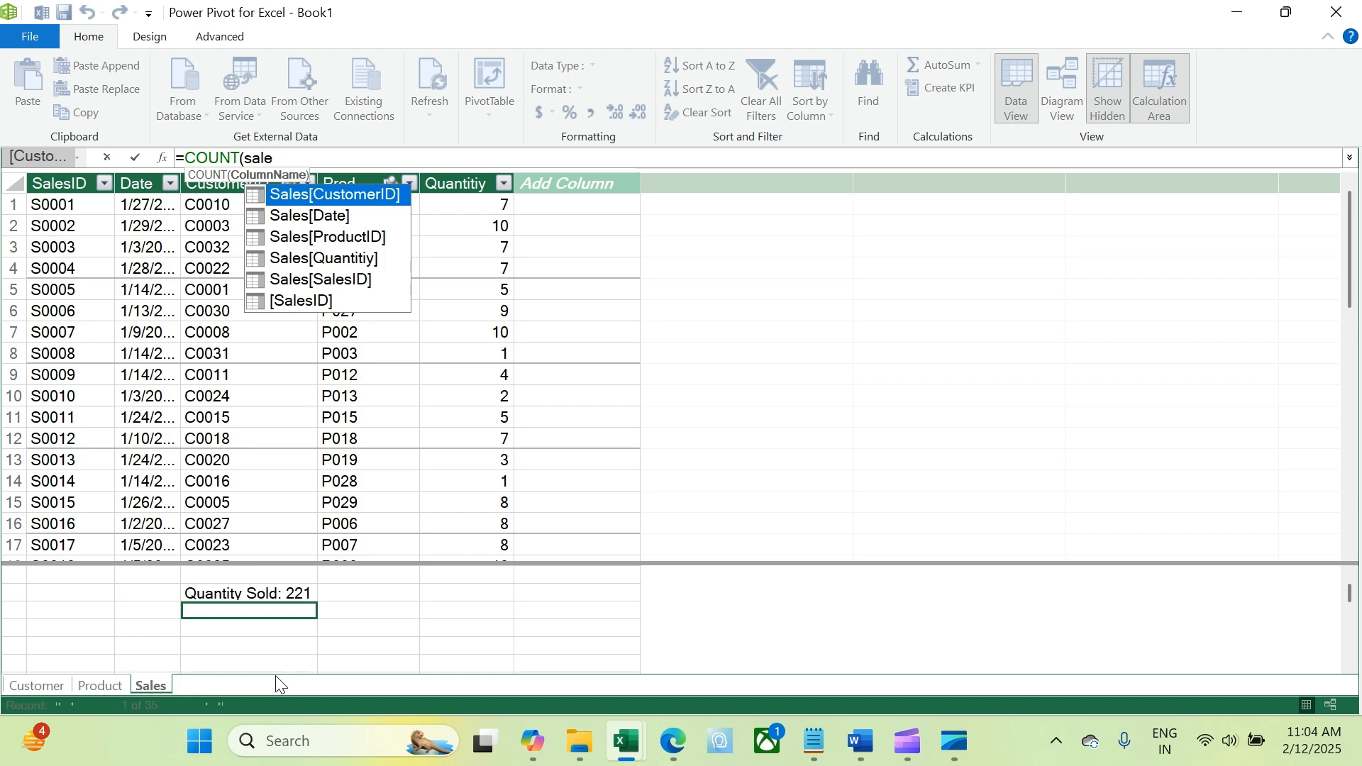
pyautogui.press('Down')
pyautogui.press('Down')
pyautogui.press('Down')
pyautogui.press('Tab')
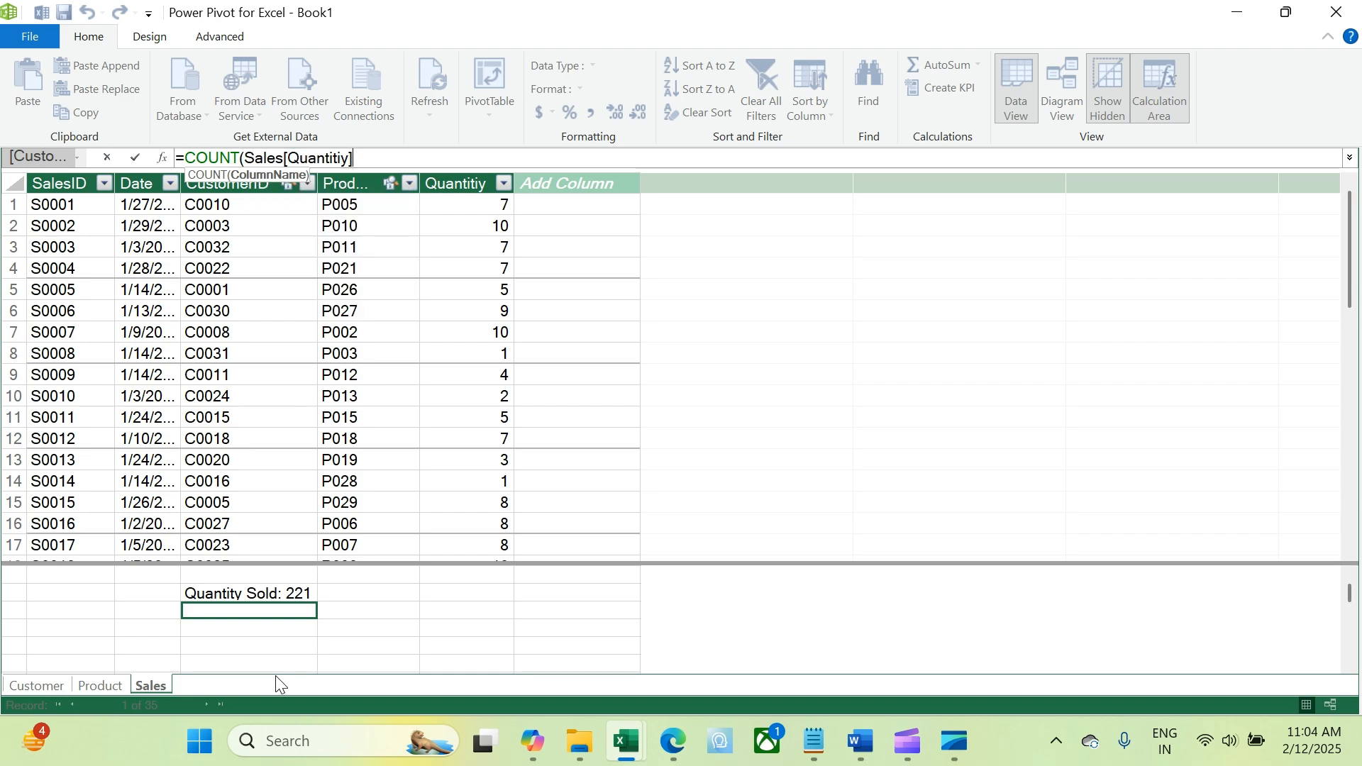
pyautogui.write(')')
pyautogui.press('Return')
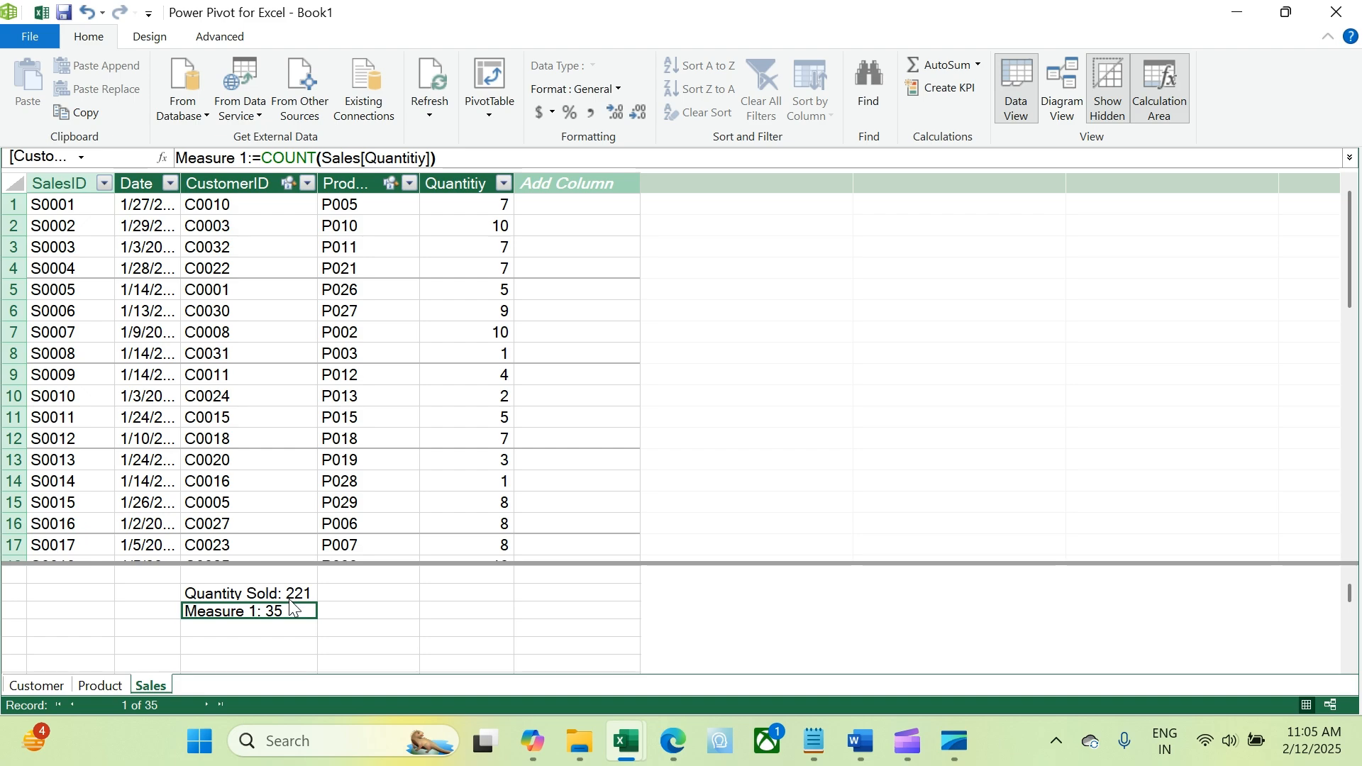
# Step: Rename the COUNT measure to Products Sold, then select the Quantity Sold measure
pyautogui.click(251, 158)
pyautogui.moveTo(250, 158); pyautogui.dragTo(176, 154)
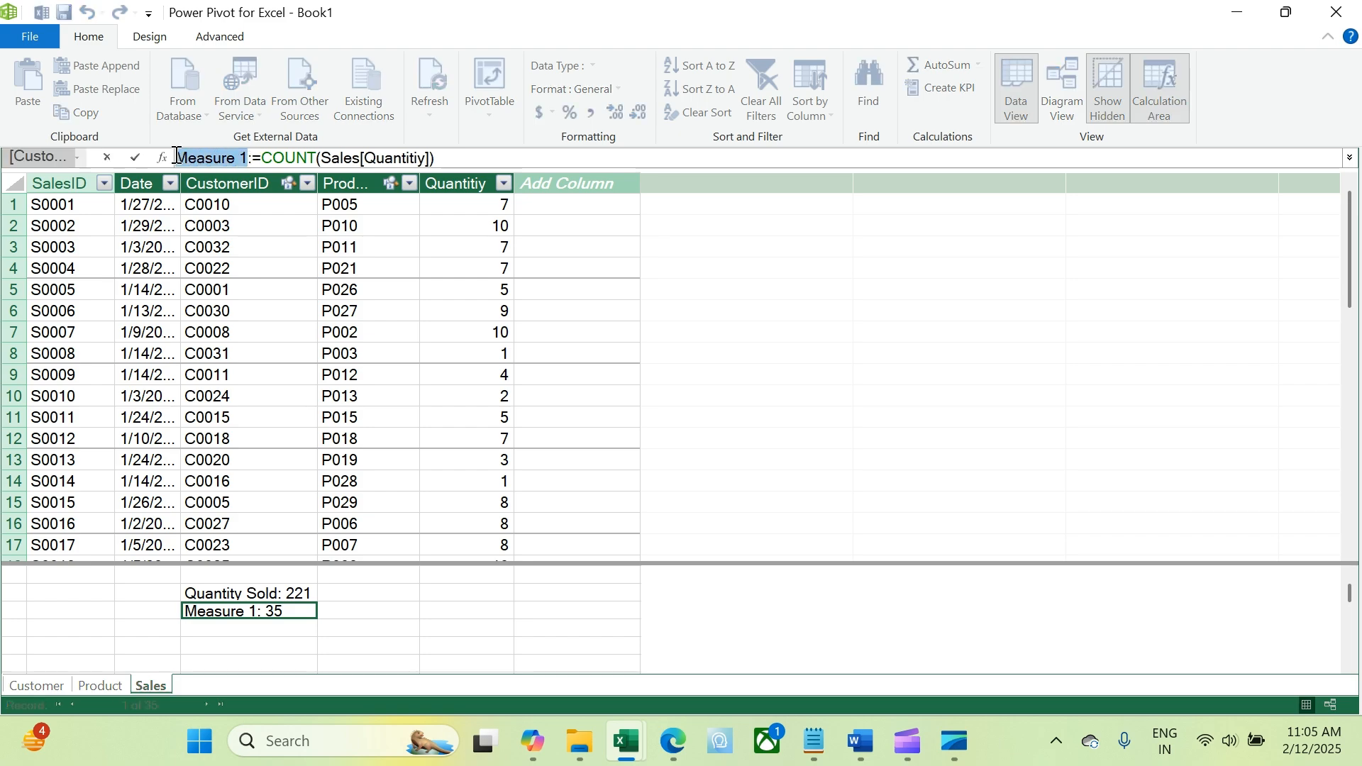
pyautogui.write('Products S')
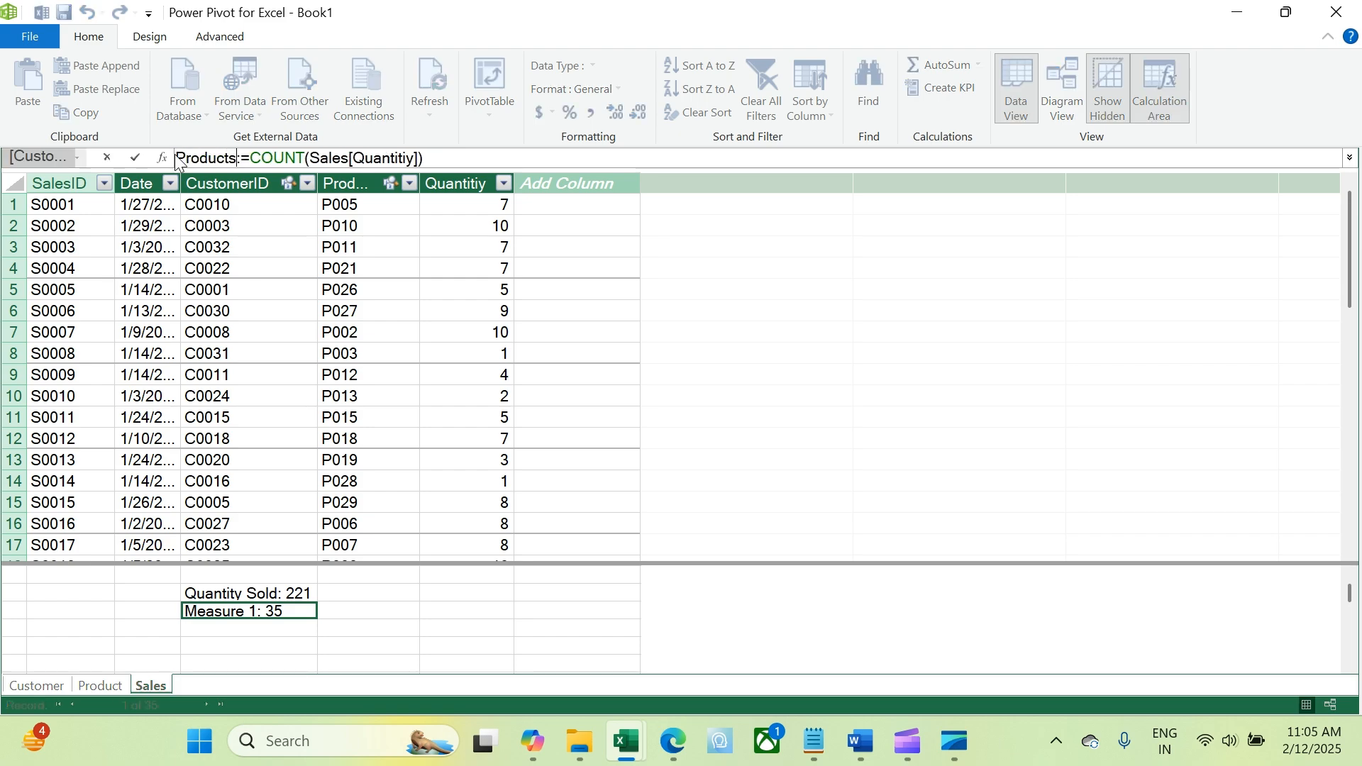
pyautogui.write('old')
pyautogui.press('Return')
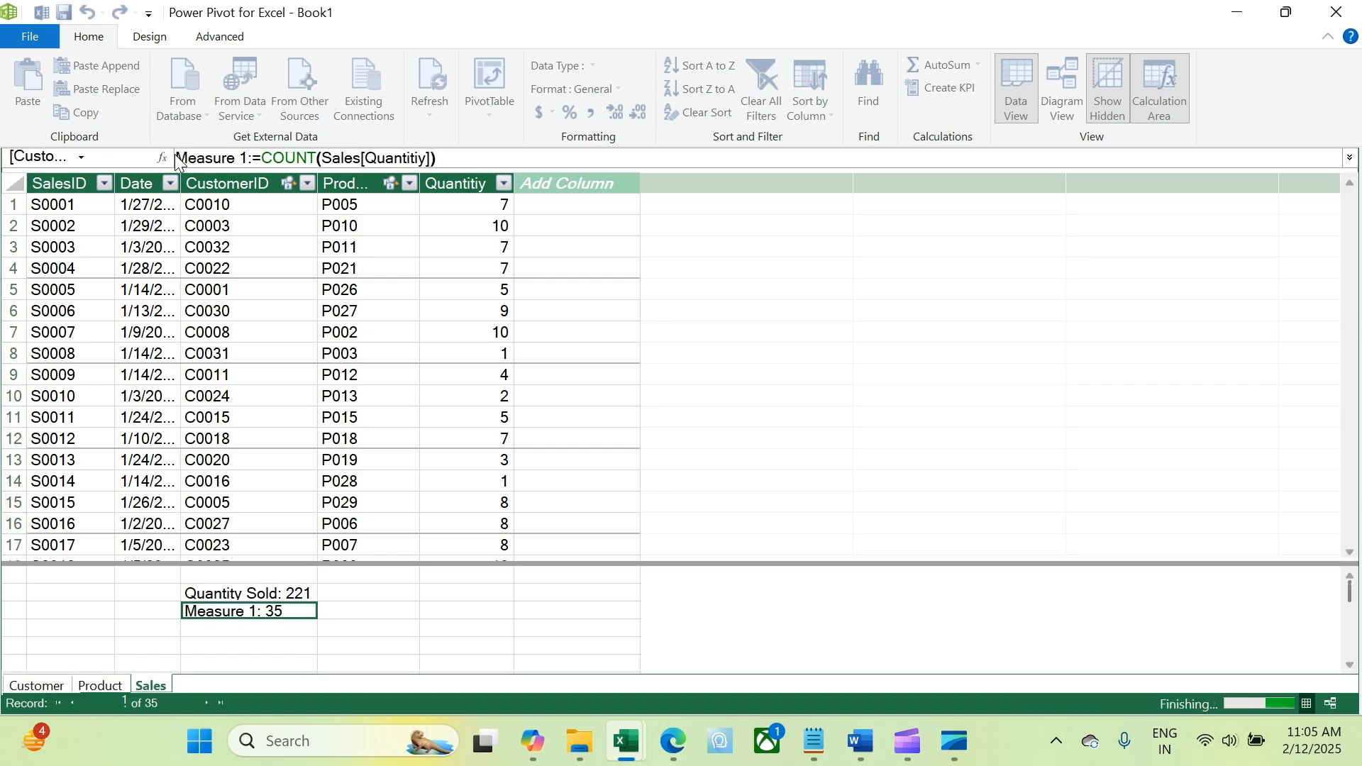
pyautogui.click(287, 597)
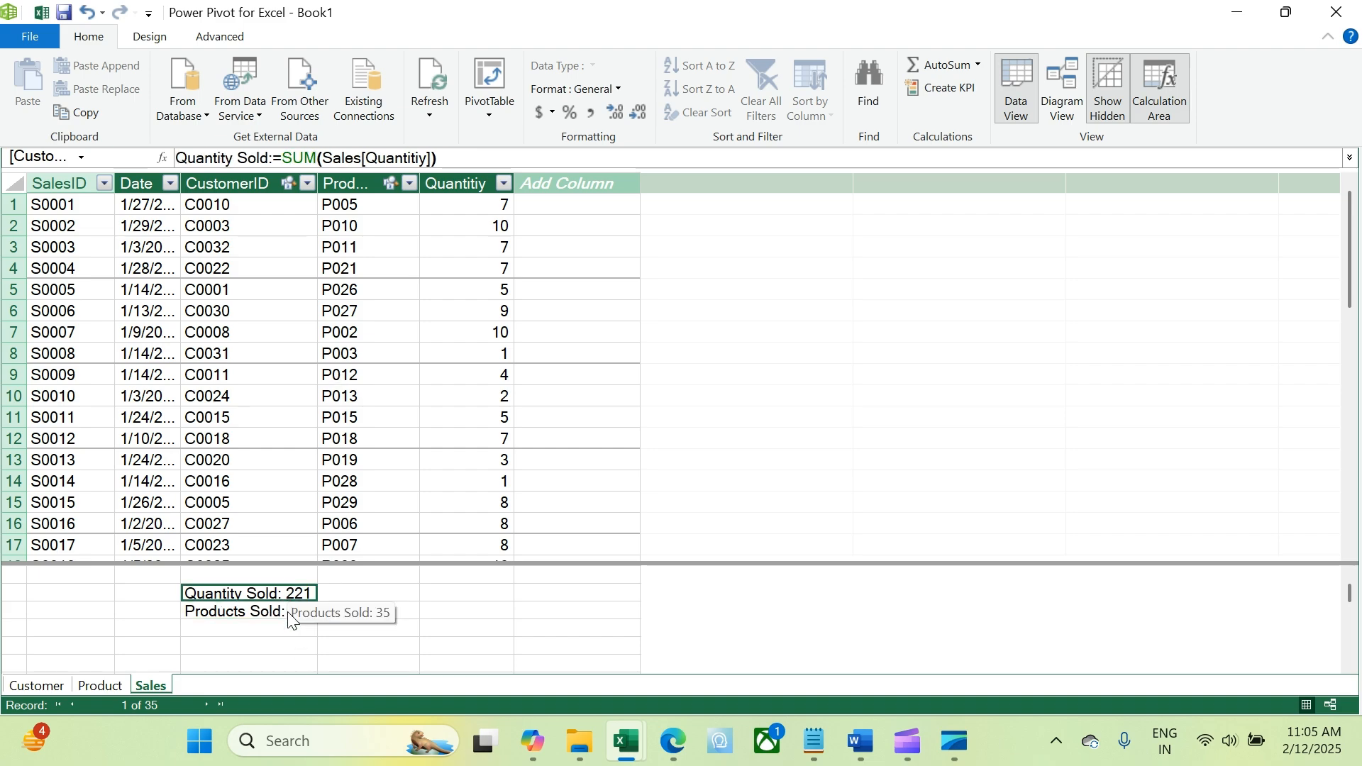
# Step: Create a measure with the formula =MAX(Sales[Quantitiy]) in the calculation cell directly below Products Sold
pyautogui.click(290, 614)
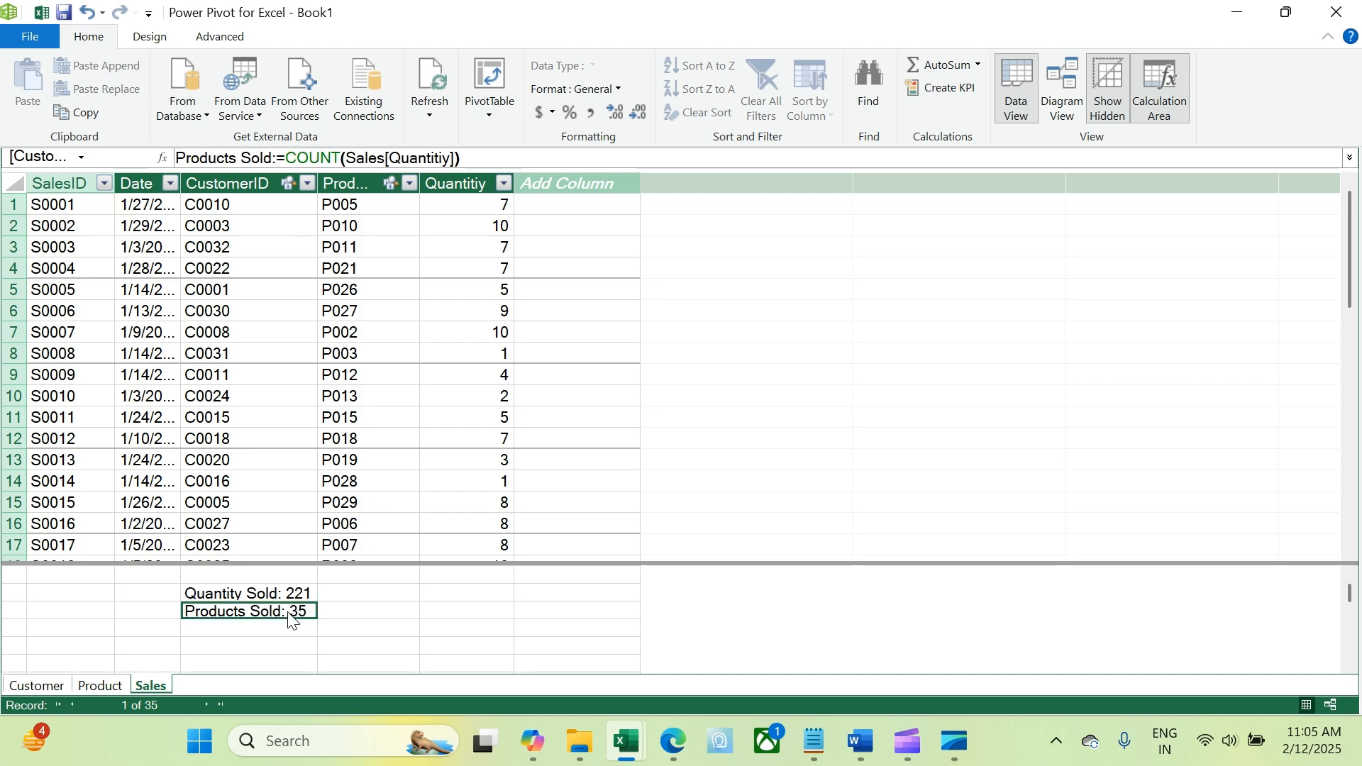
pyautogui.click(290, 630)
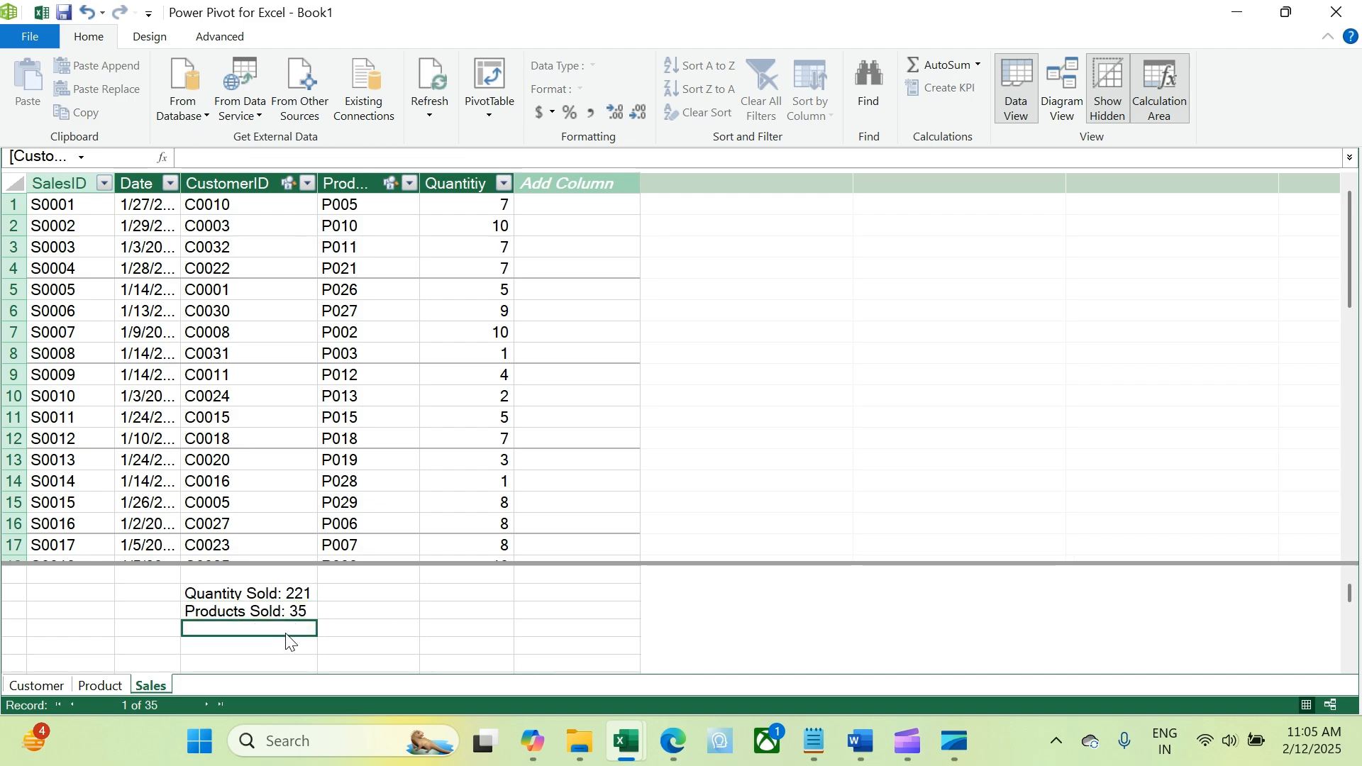
pyautogui.write('=')
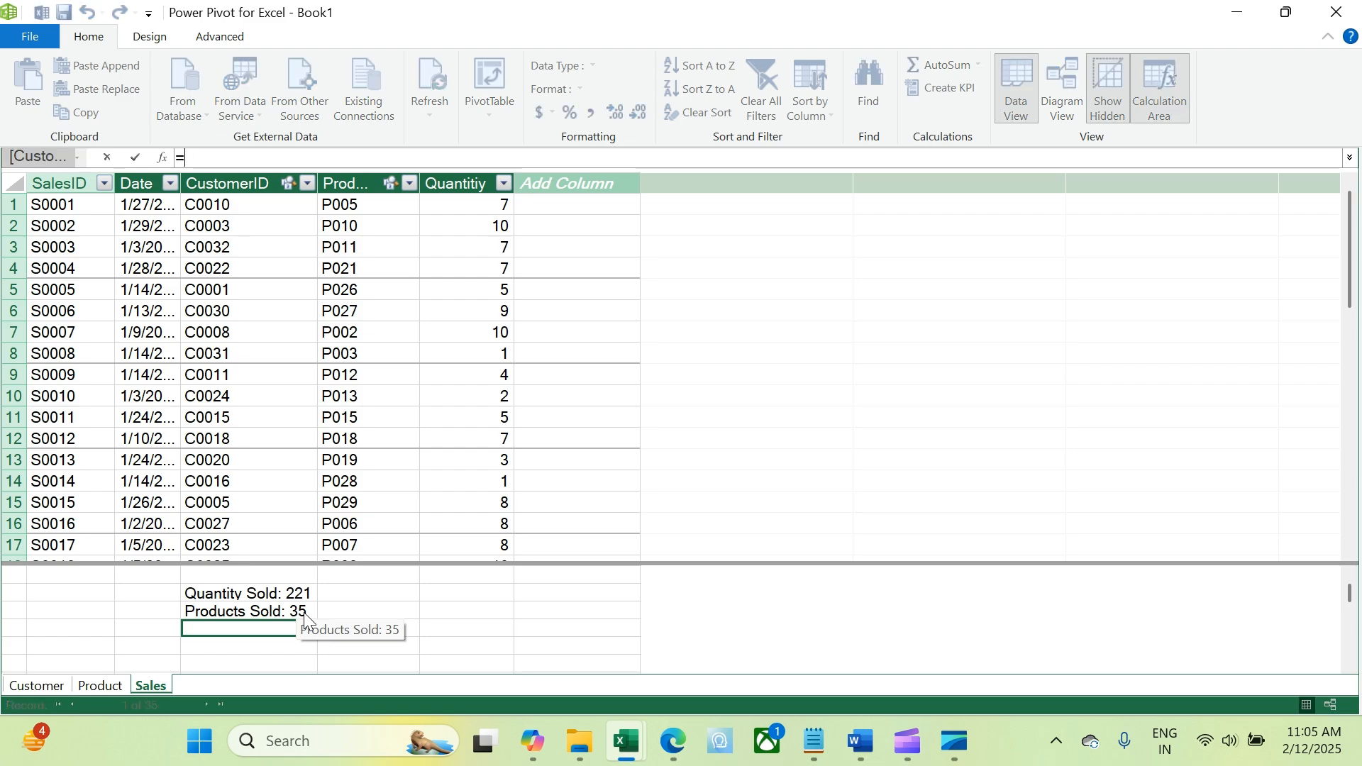
pyautogui.write('max')
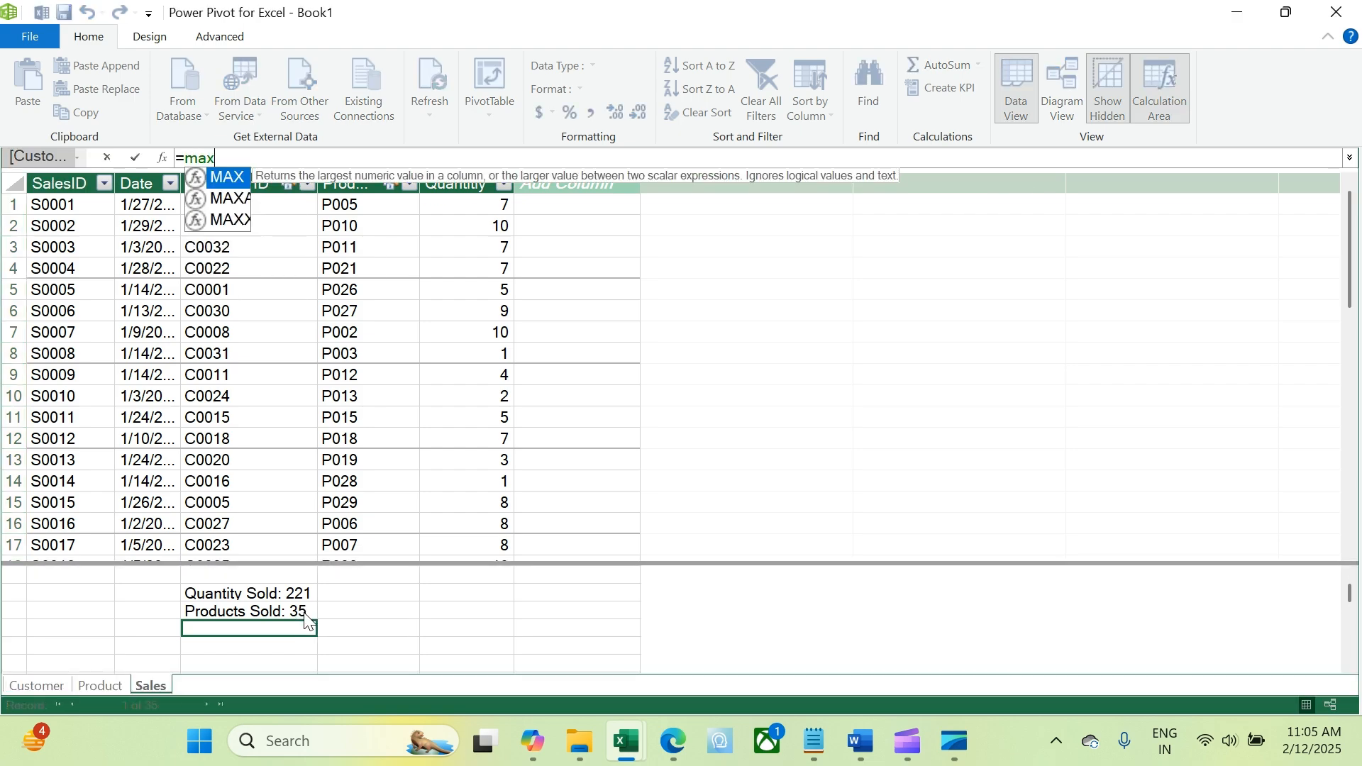
pyautogui.press('Tab')
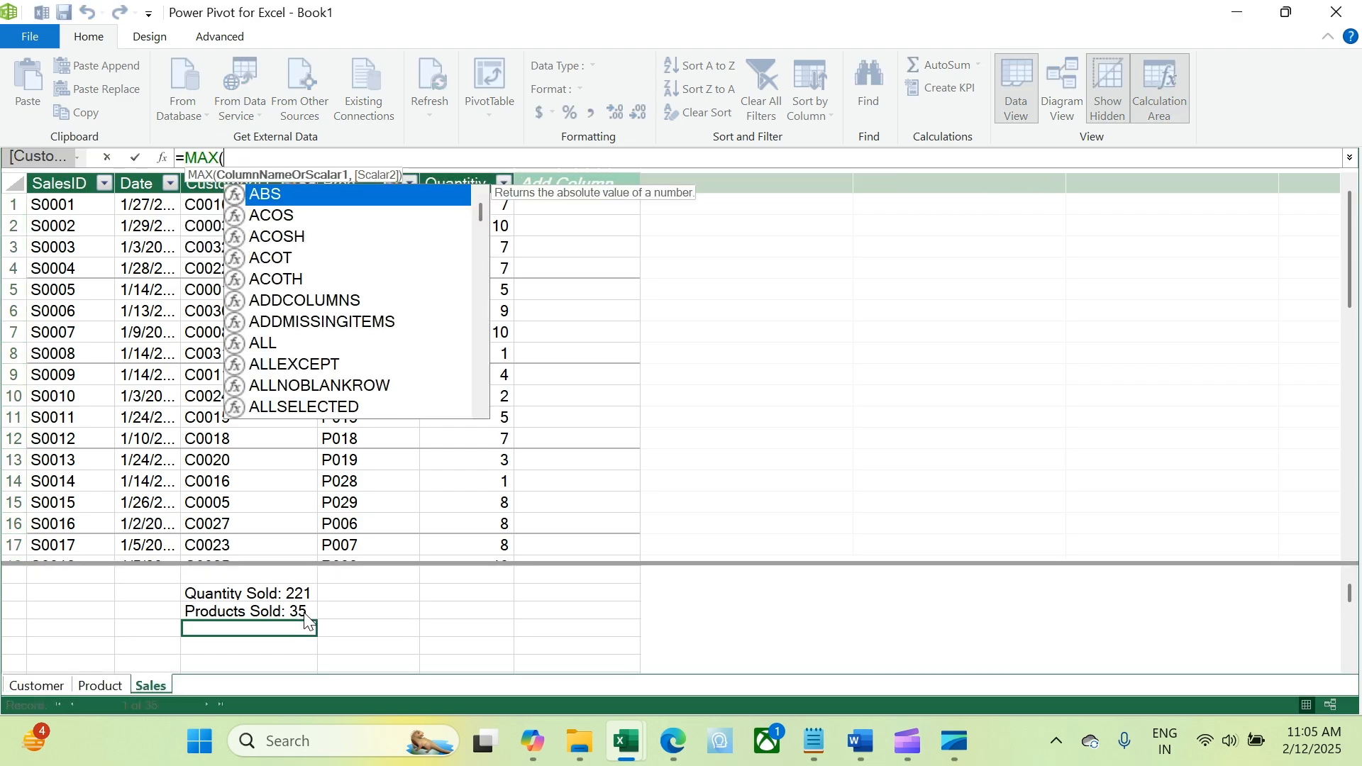
pyautogui.write('s')
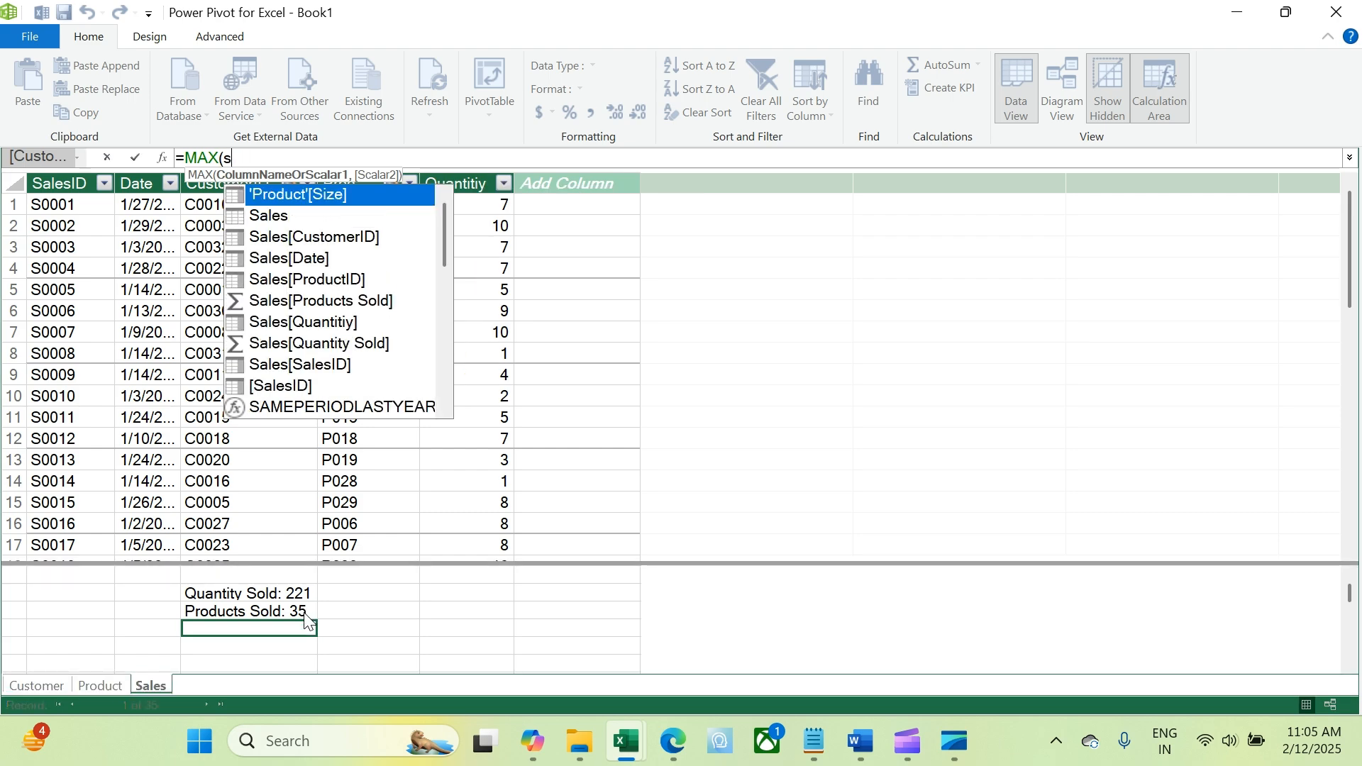
pyautogui.write('ales')
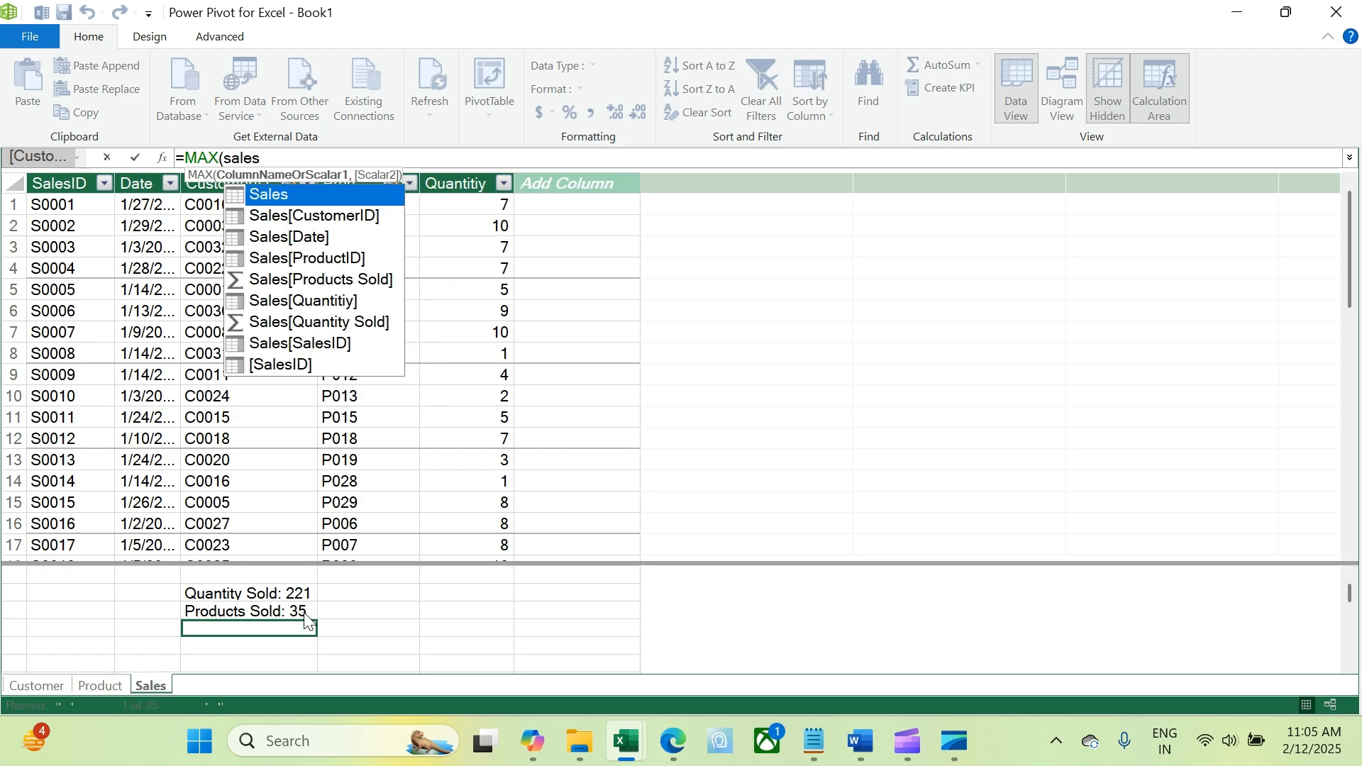
pyautogui.press('Down')
pyautogui.press('Down')
pyautogui.press('Down')
pyautogui.press('Down')
pyautogui.press('Down')
pyautogui.press('Tab')
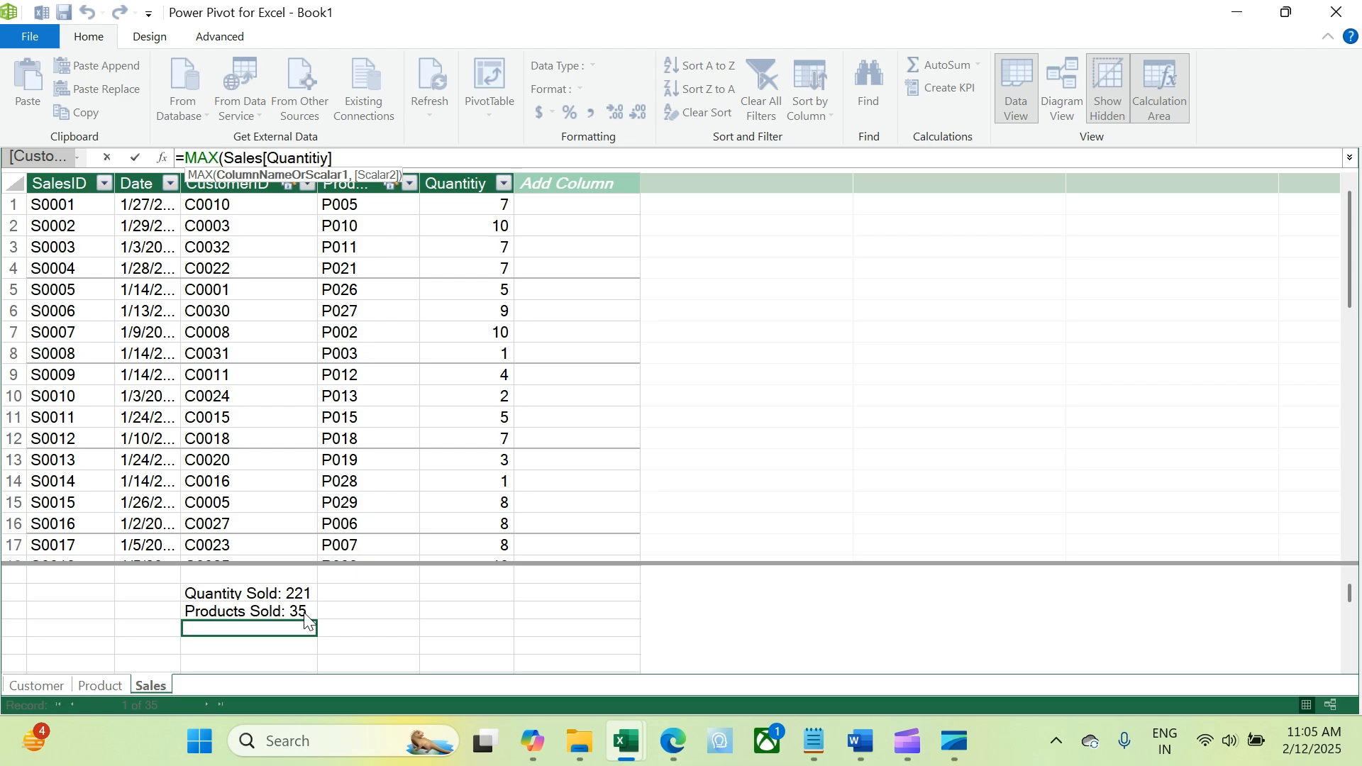
pyautogui.write(')')
pyautogui.press('Return')
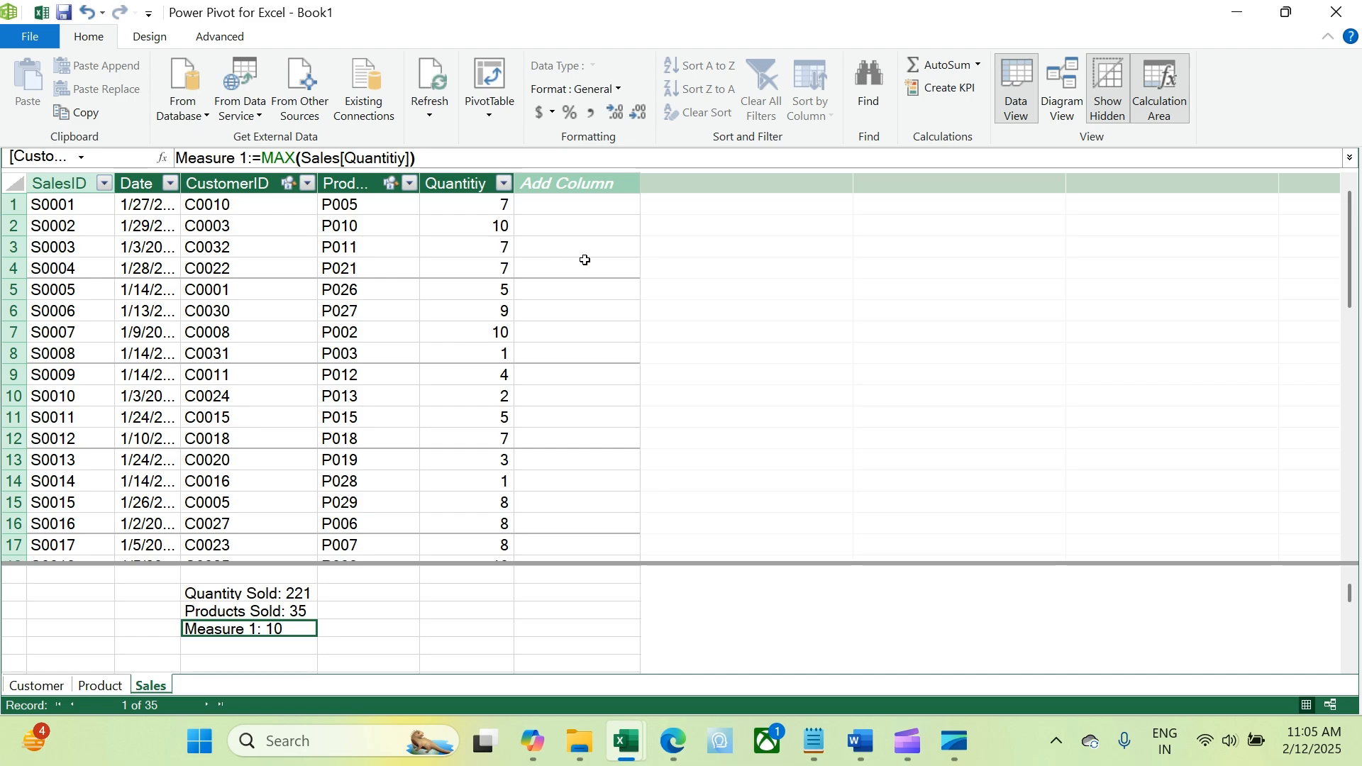
# Step: Select the first cell of the empty Add Column and widen the ProductID column to fit its full heading
pyautogui.click(579, 206)
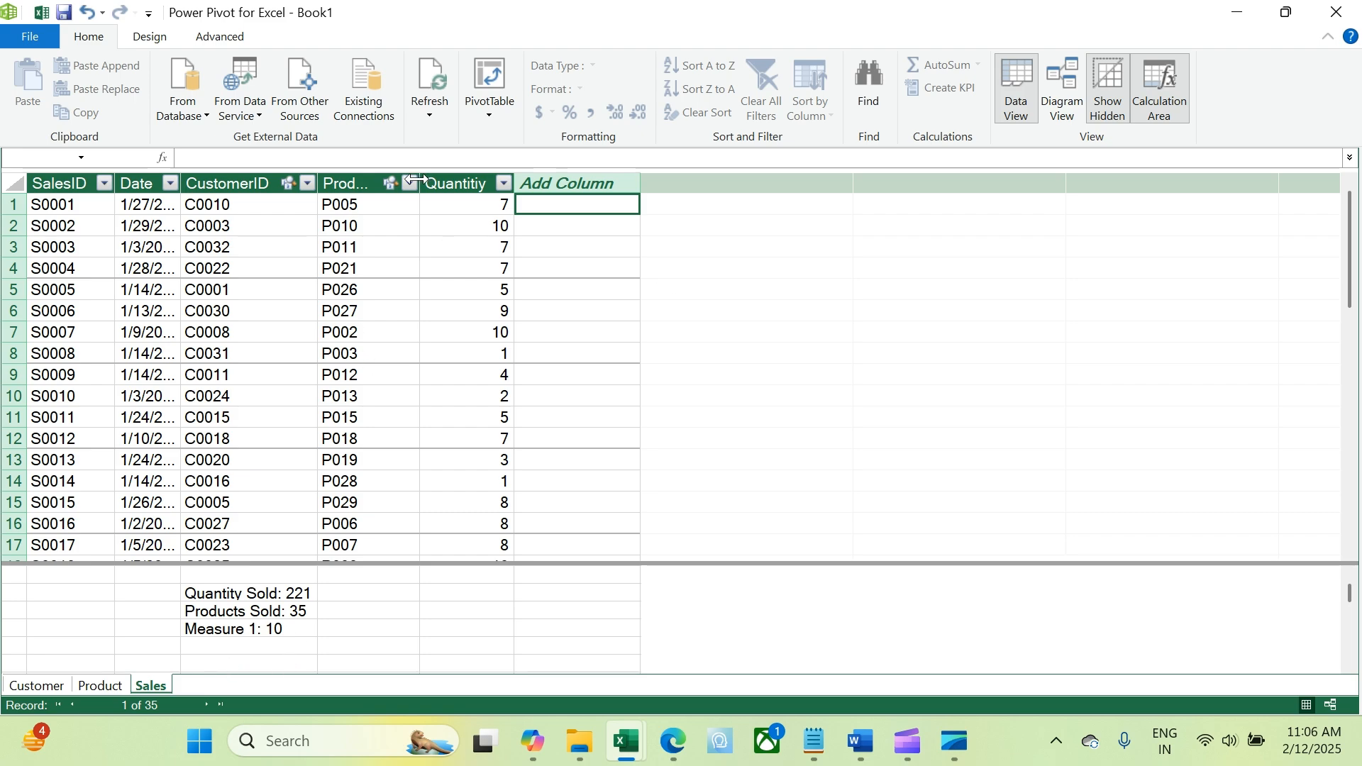
pyautogui.moveTo(416, 180); pyautogui.dragTo(445, 189)
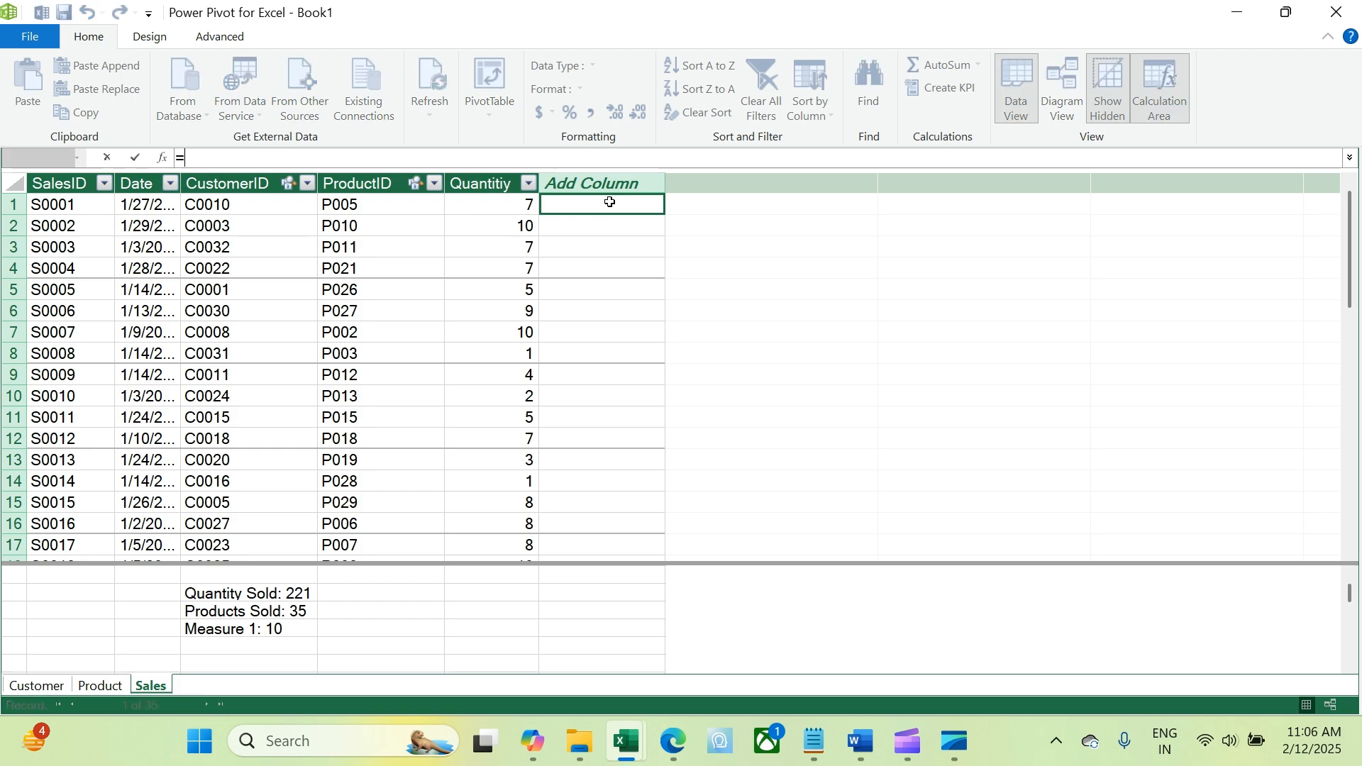
pyautogui.write('=rel')
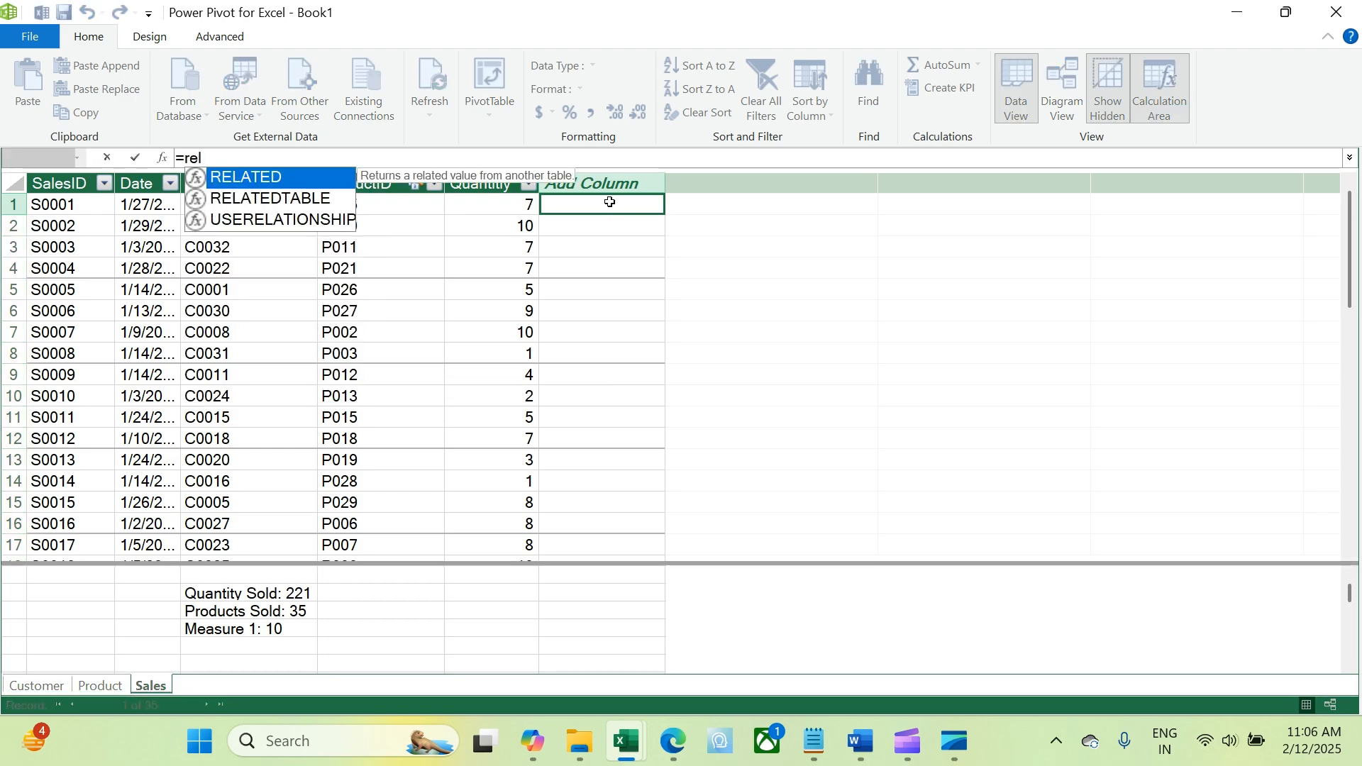
pyautogui.press('Tab')
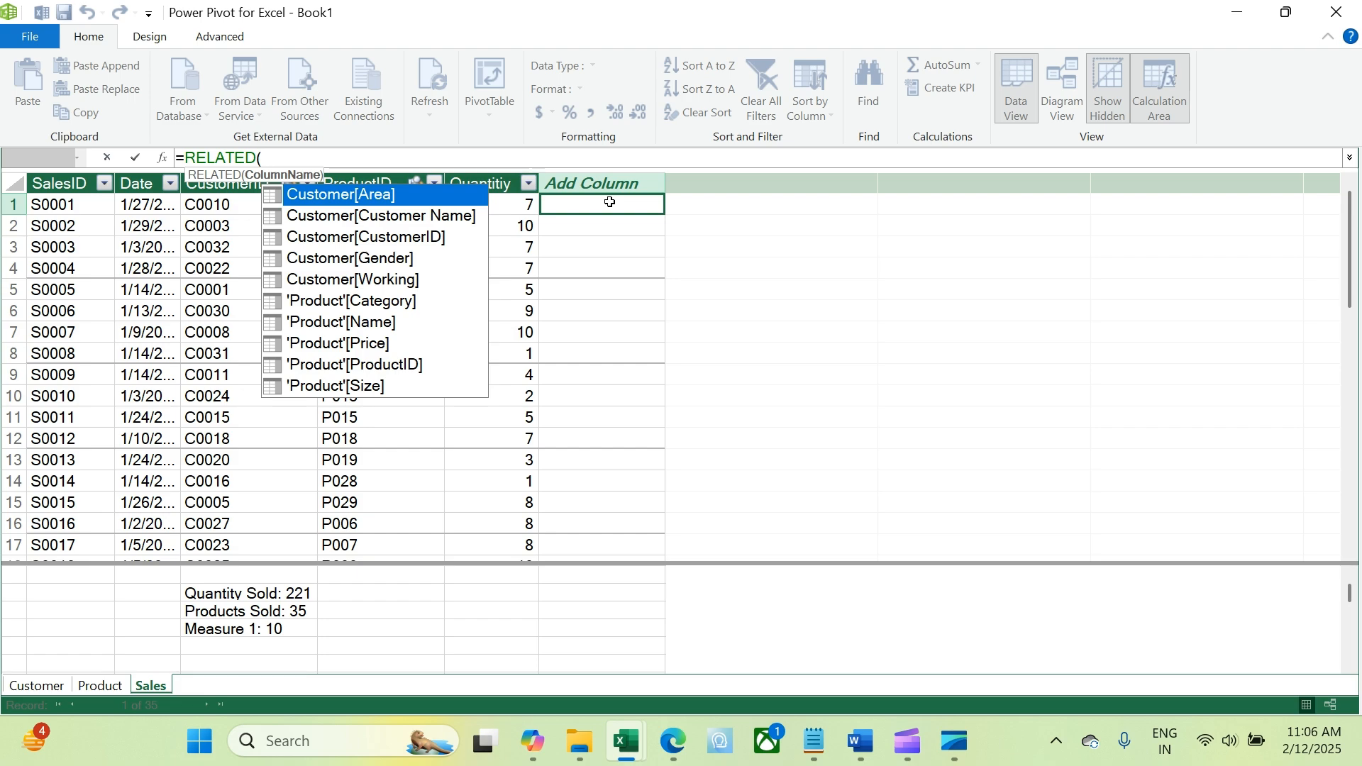
pyautogui.press('Down')
pyautogui.press('Down')
pyautogui.press('Down')
pyautogui.press('Down')
pyautogui.press('Down')
pyautogui.press('Down')
pyautogui.press('Down')
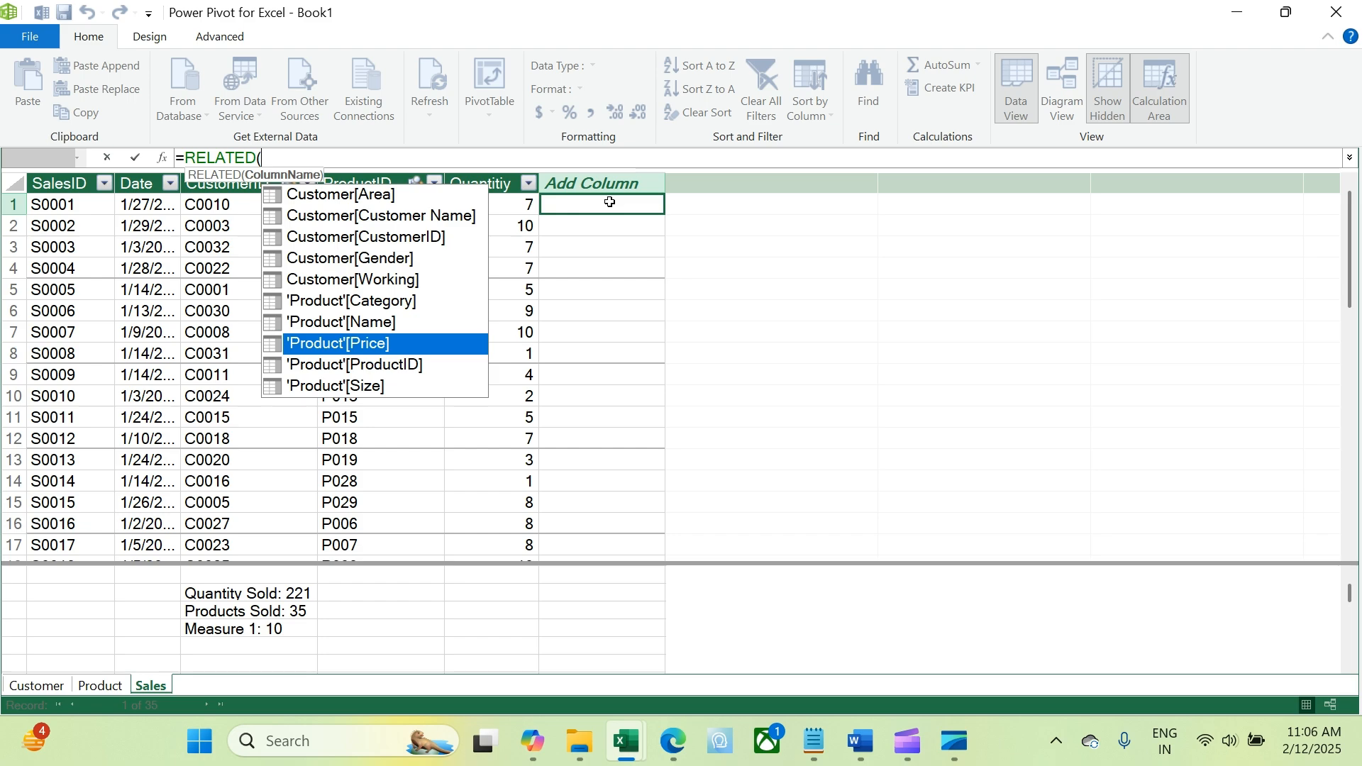
pyautogui.press('Up')
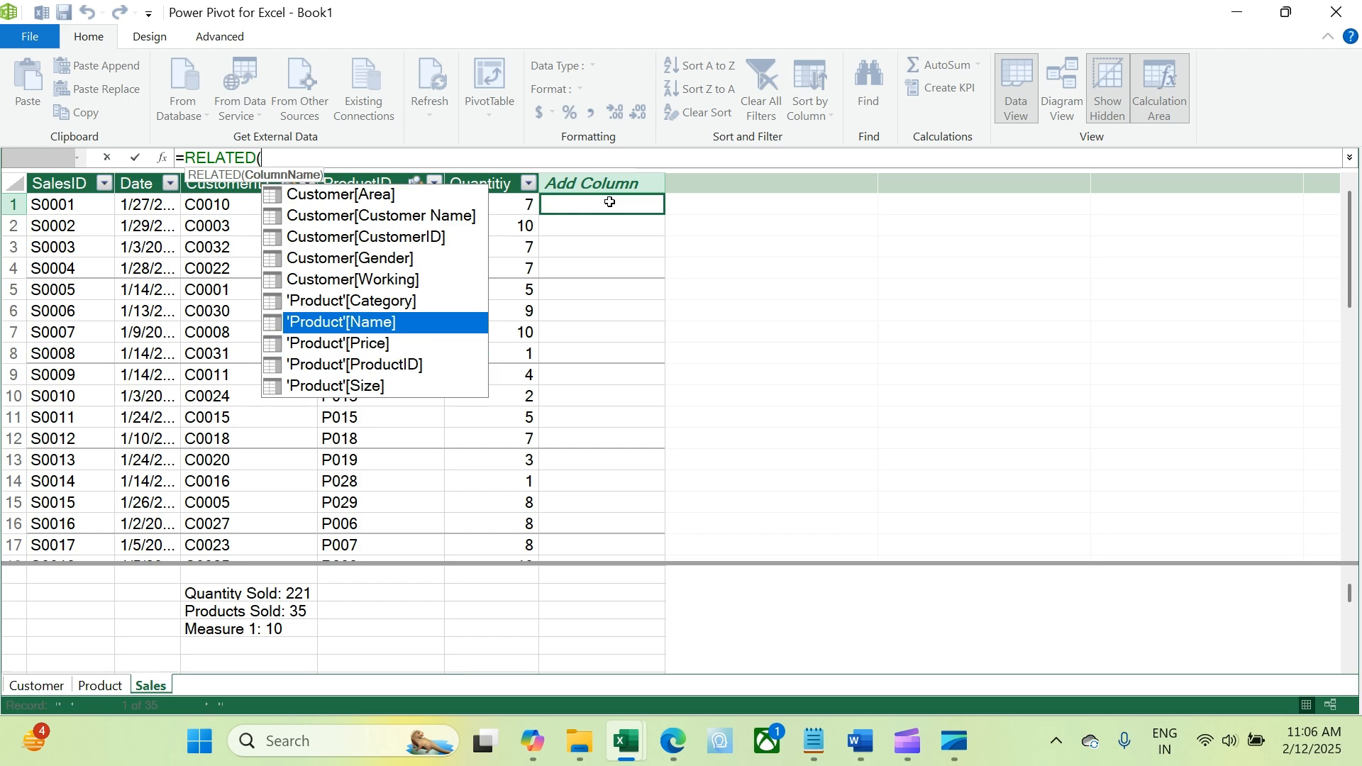
pyautogui.press('Escape')
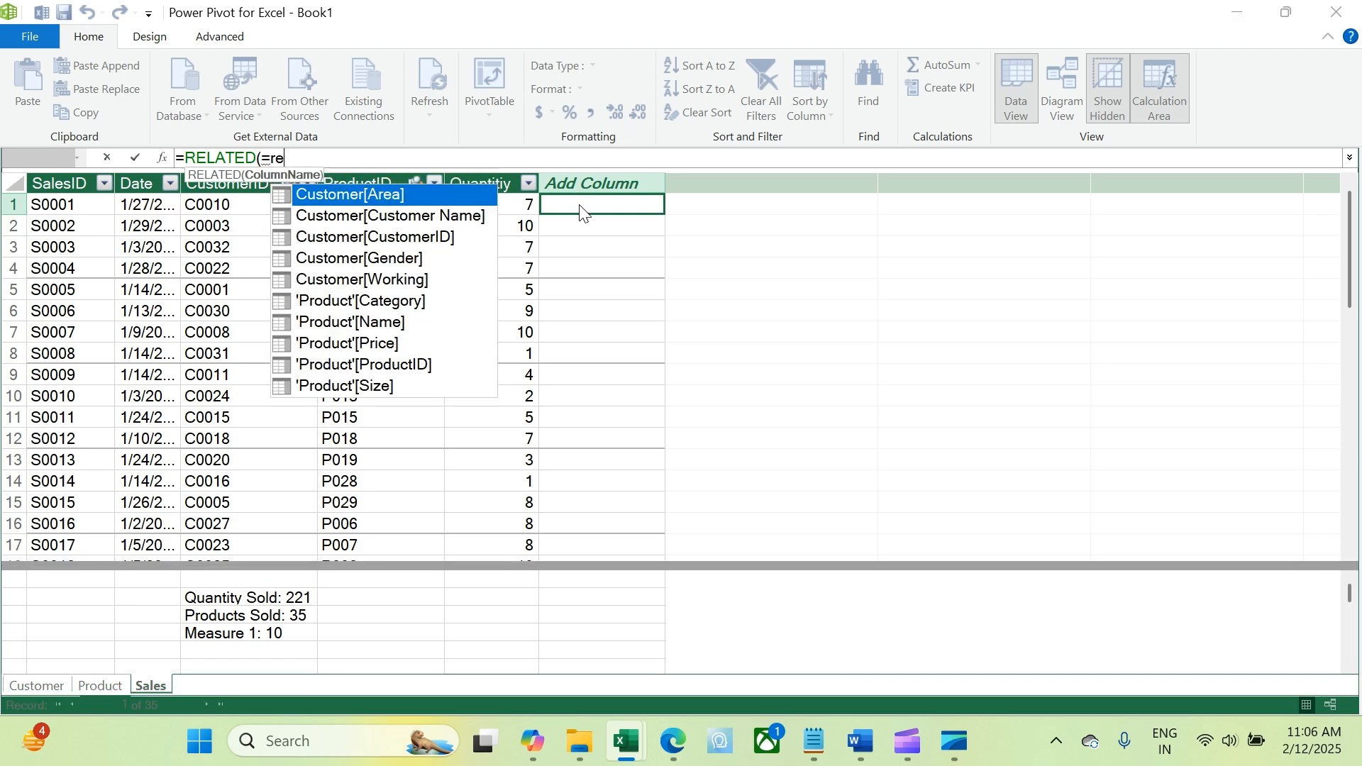
pyautogui.write('=rel')
pyautogui.press('BackSpace')
pyautogui.press('BackSpace')
pyautogui.press('BackSpace')
pyautogui.press('BackSpace')
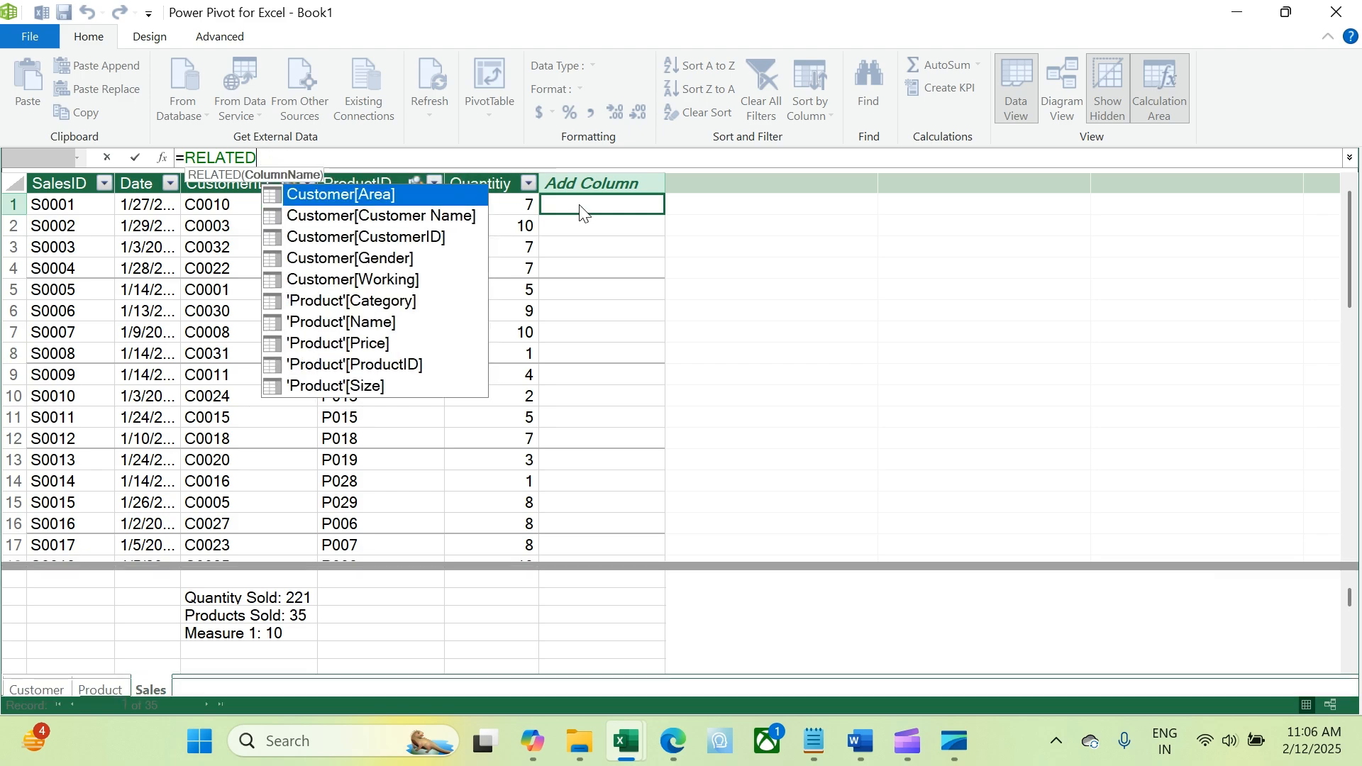
pyautogui.press('BackSpace')
pyautogui.press('BackSpace')
pyautogui.press('BackSpace')
pyautogui.press('BackSpace')
pyautogui.press('BackSpace')
pyautogui.press('BackSpace')
pyautogui.press('BackSpace')
pyautogui.press('BackSpace')
pyautogui.press('BackSpace')
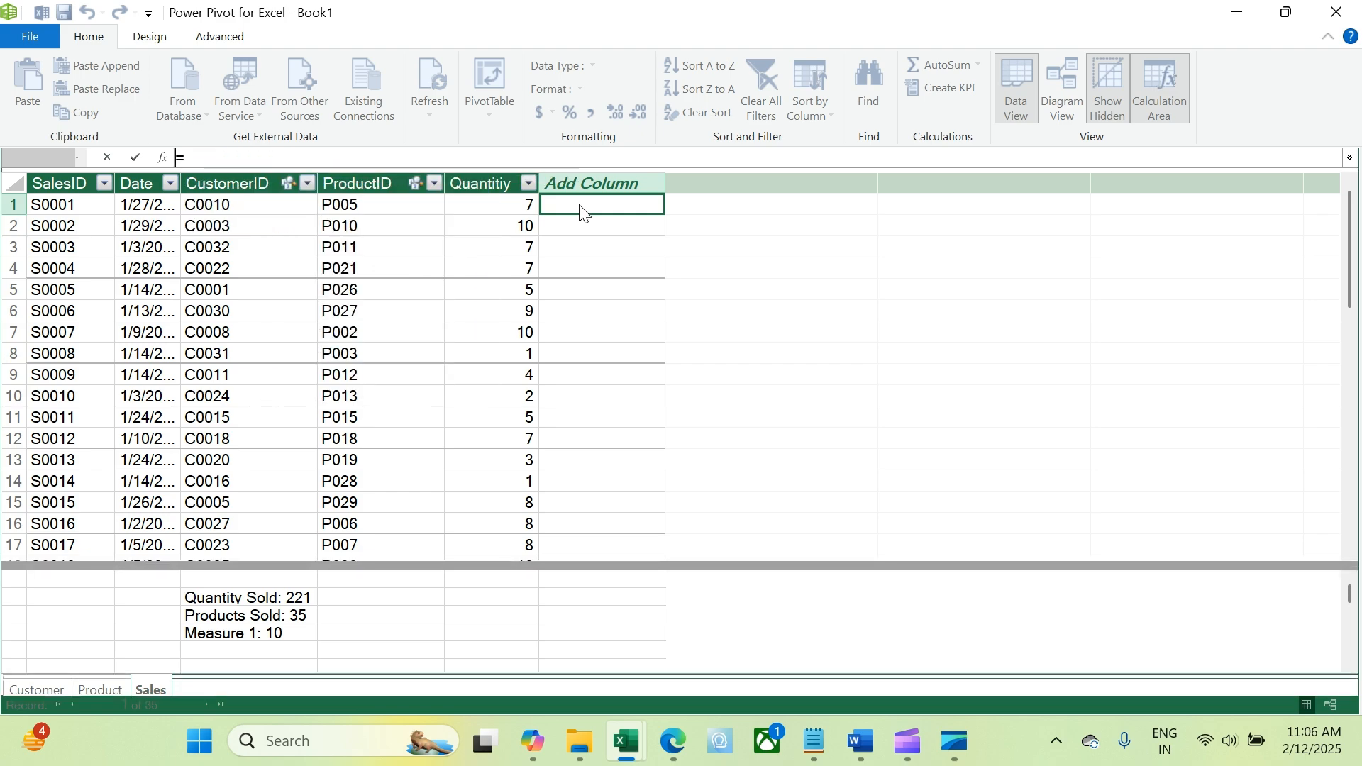
# Step: Add a calculated column to the Sales table with the formula =RELATED('Product'[Name])
pyautogui.write('=t')
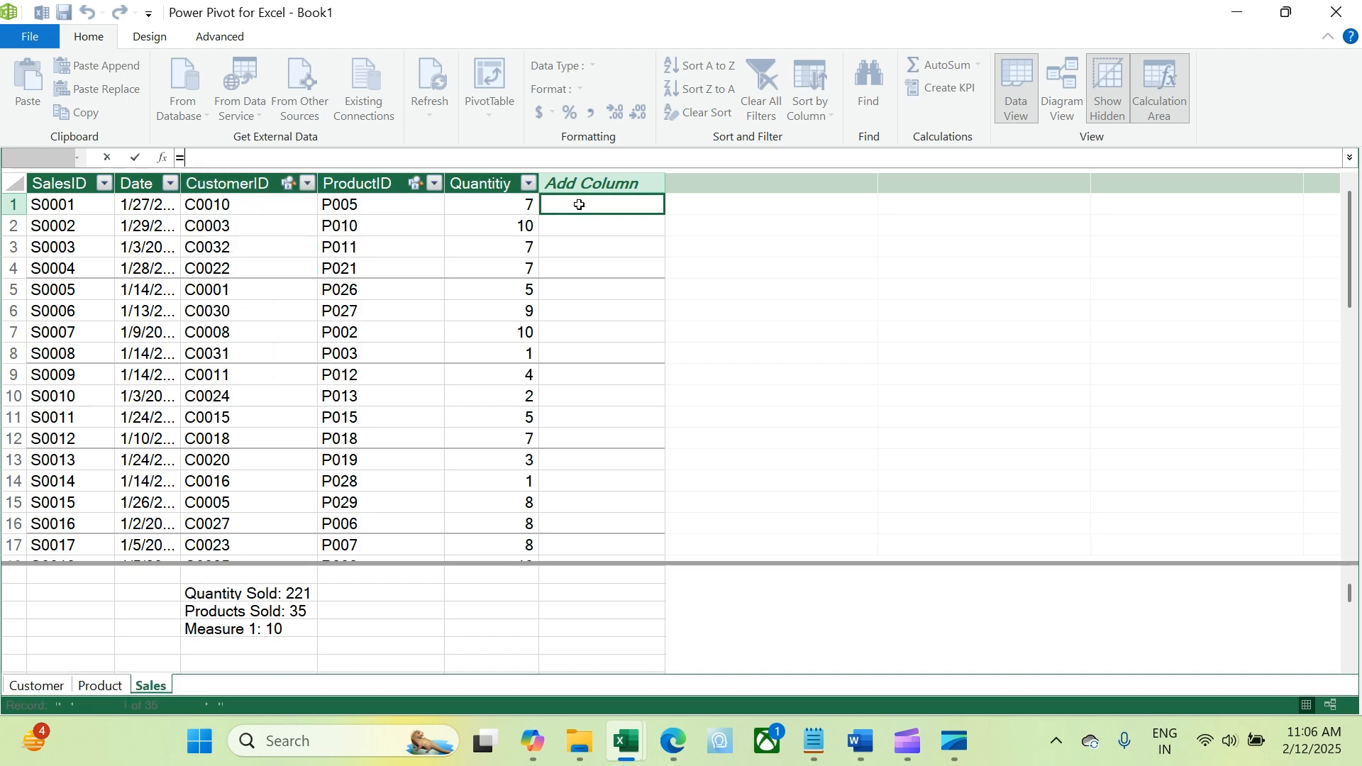
pyautogui.write('ela')
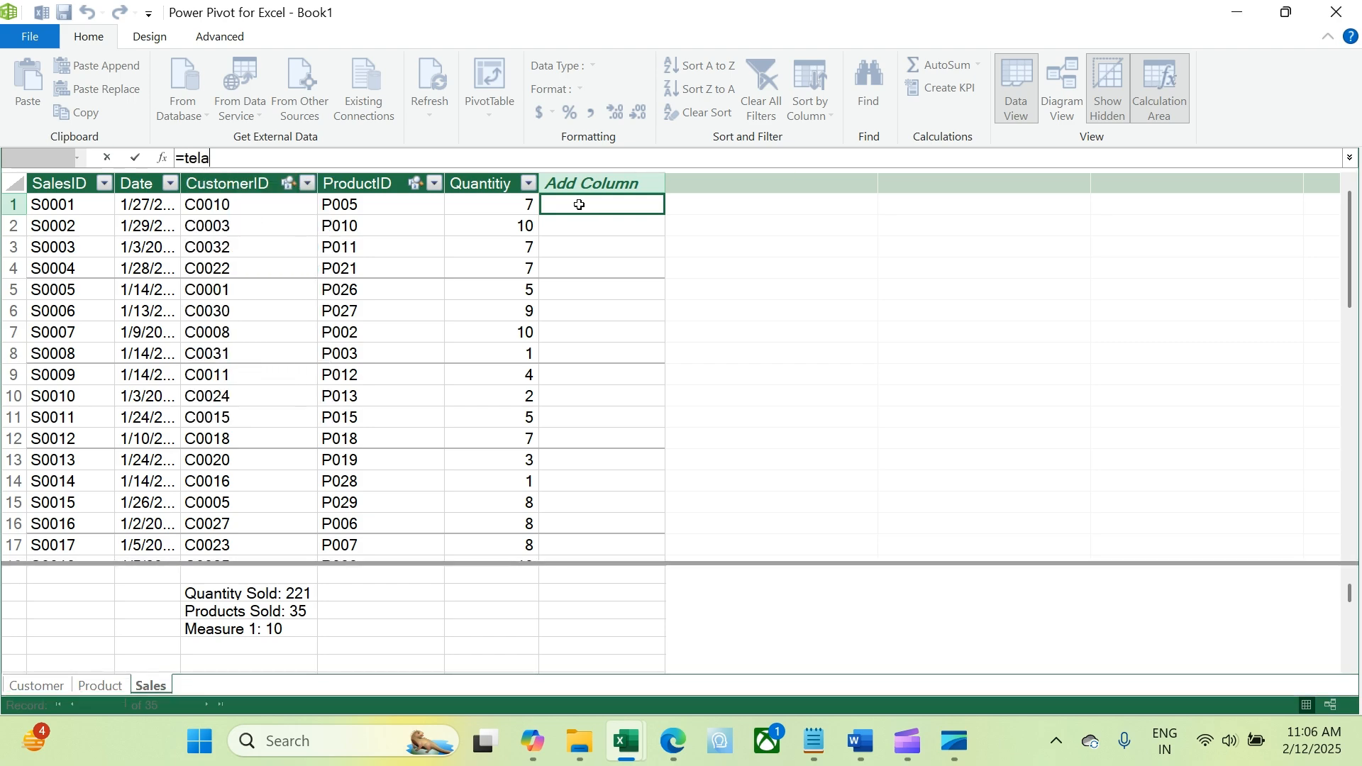
pyautogui.press('BackSpace')
pyautogui.press('BackSpace')
pyautogui.press('BackSpace')
pyautogui.press('BackSpace')
pyautogui.write('r')
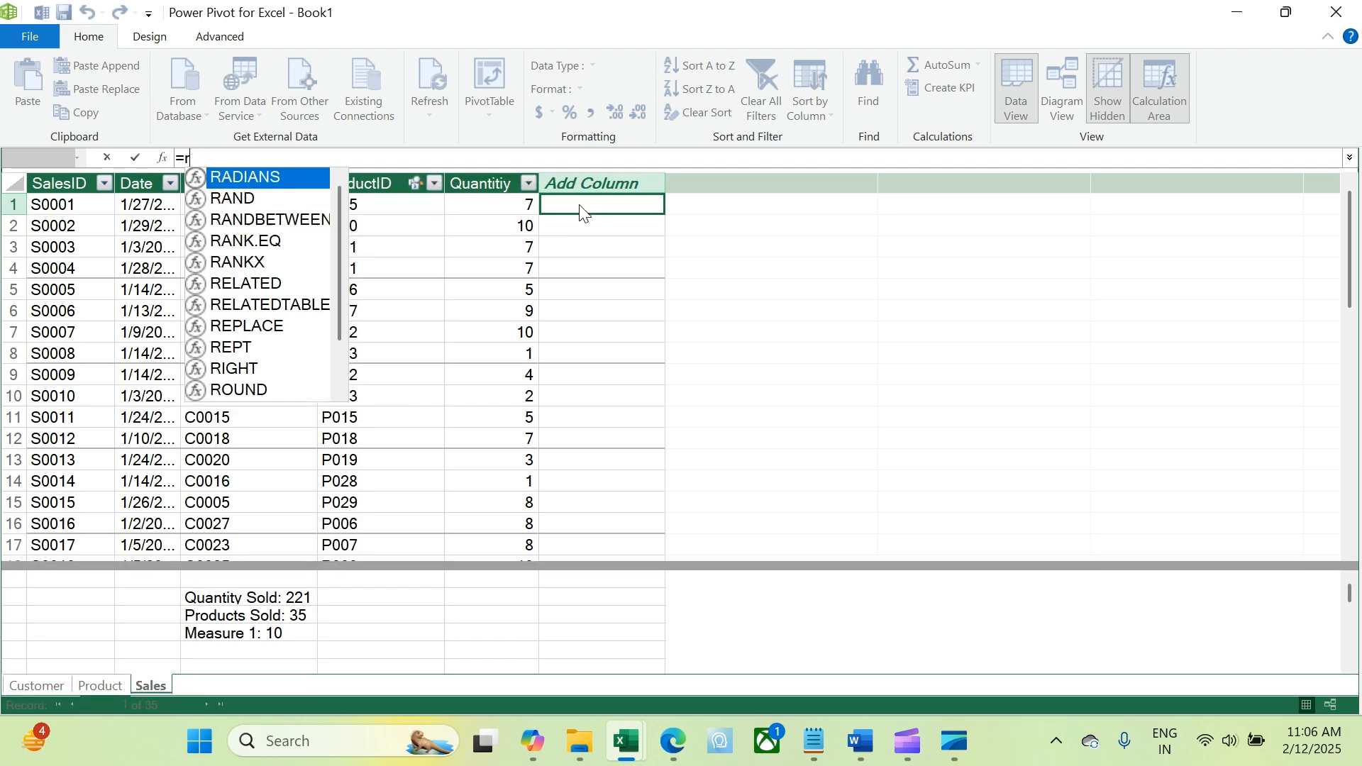
pyautogui.write('e')
pyautogui.press('Tab')
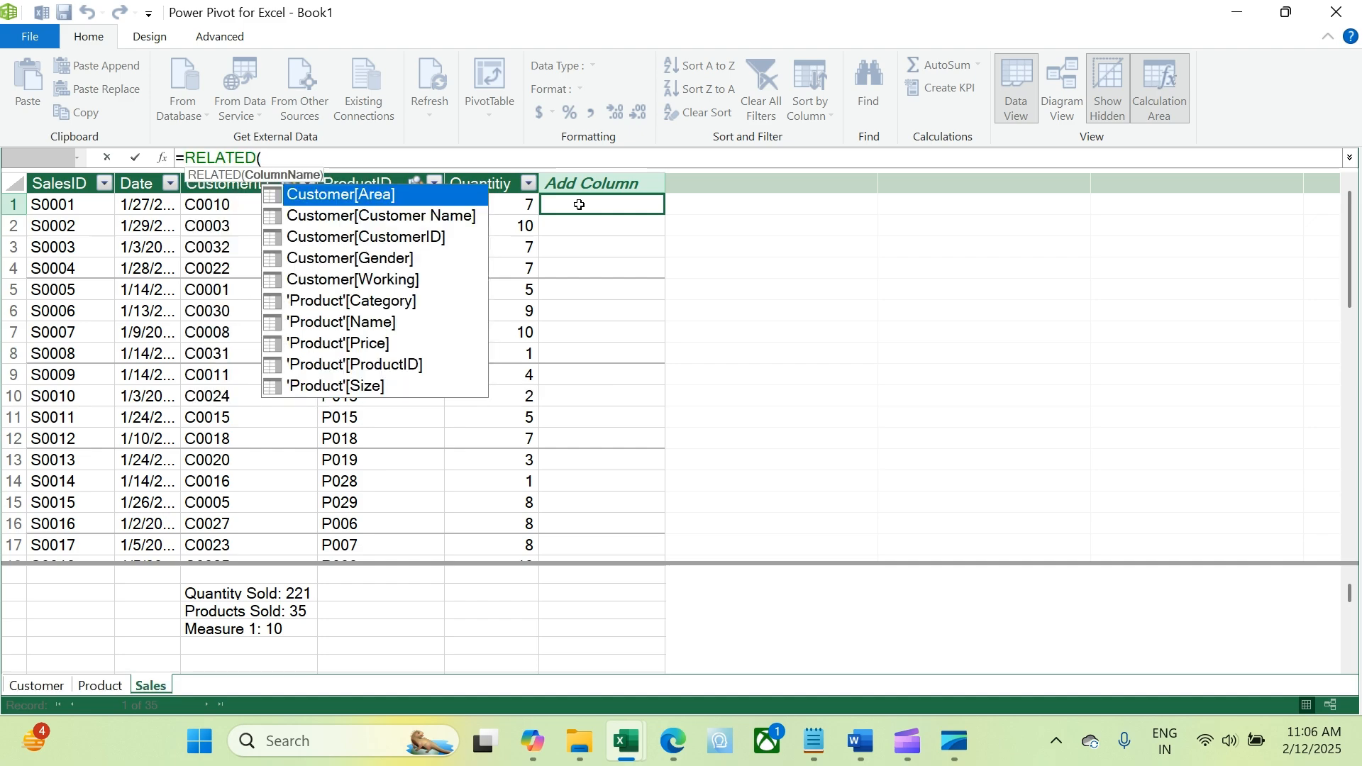
pyautogui.press('Down')
pyautogui.press('Down')
pyautogui.press('Down')
pyautogui.press('Down')
pyautogui.press('Down')
pyautogui.press('Down')
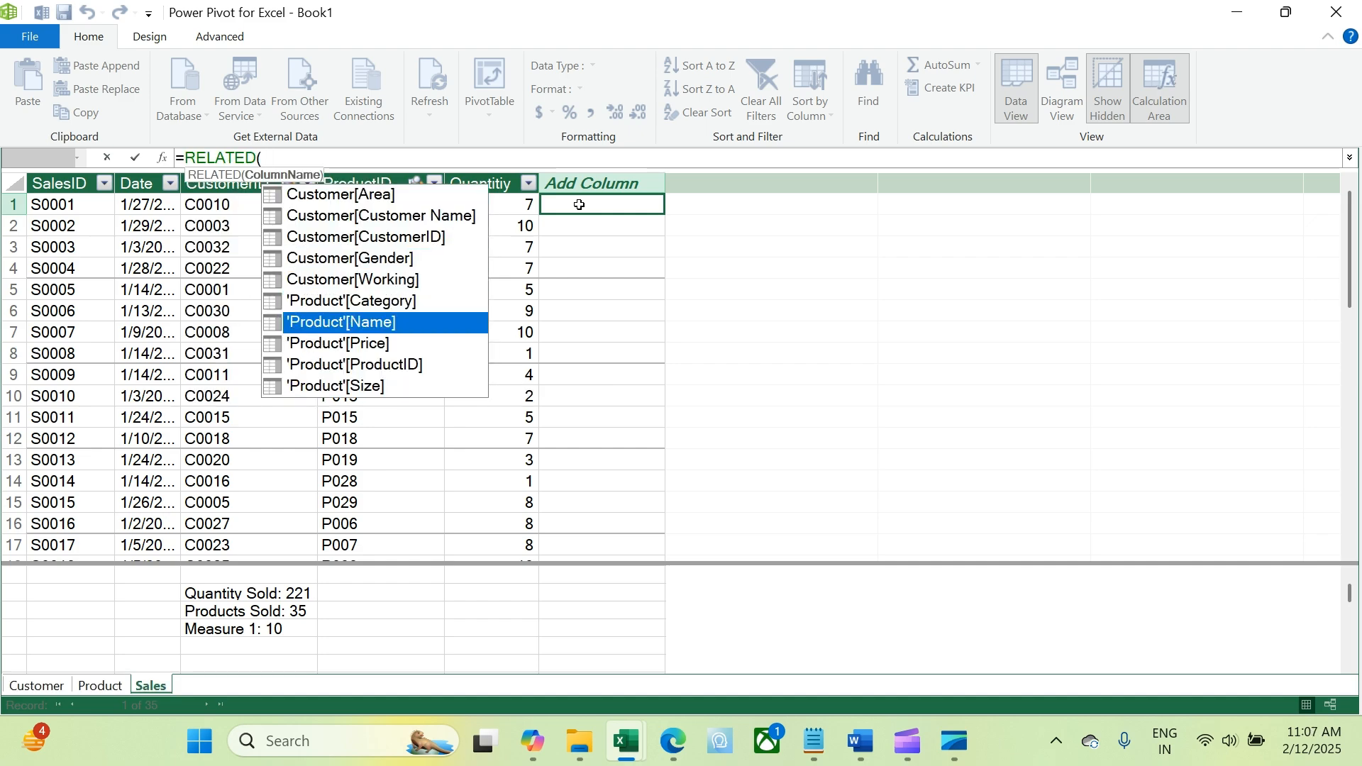
pyautogui.press('Tab')
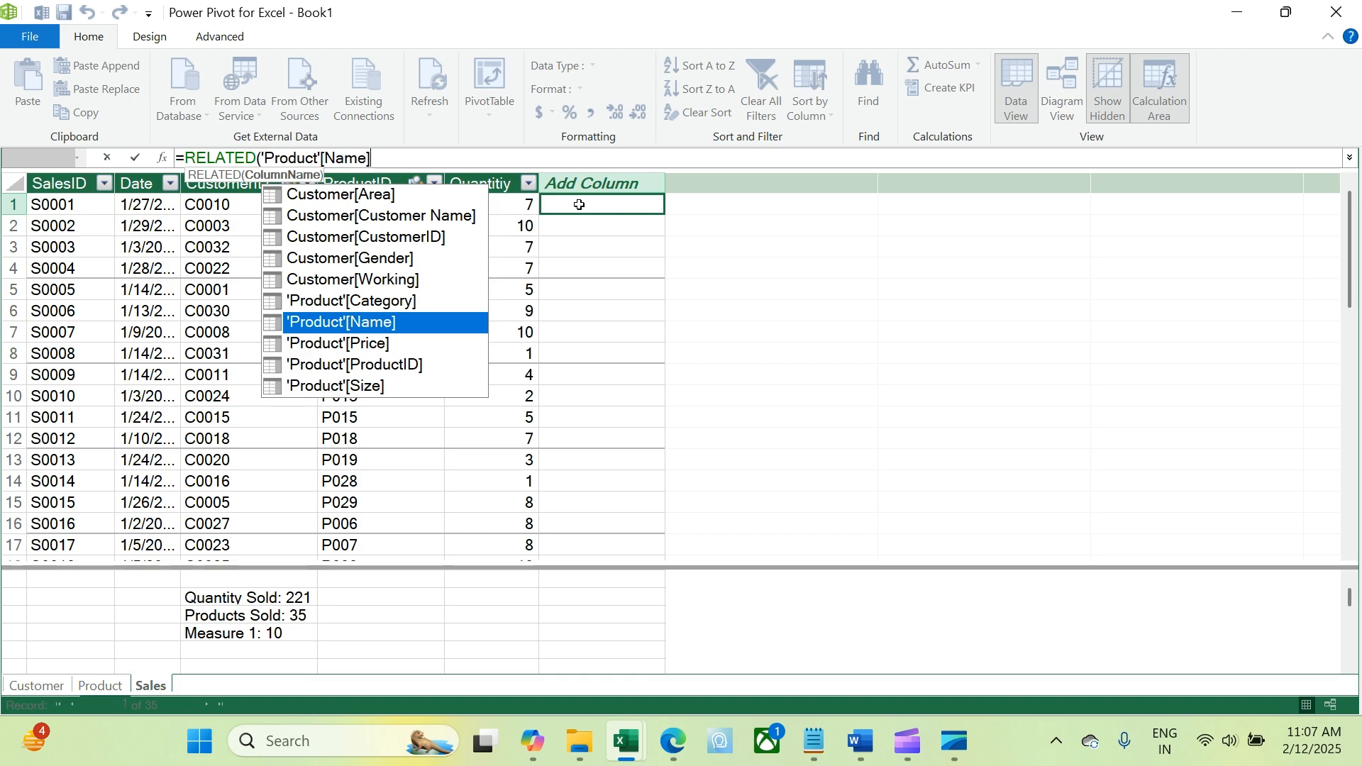
pyautogui.write(')')
pyautogui.press('Return')
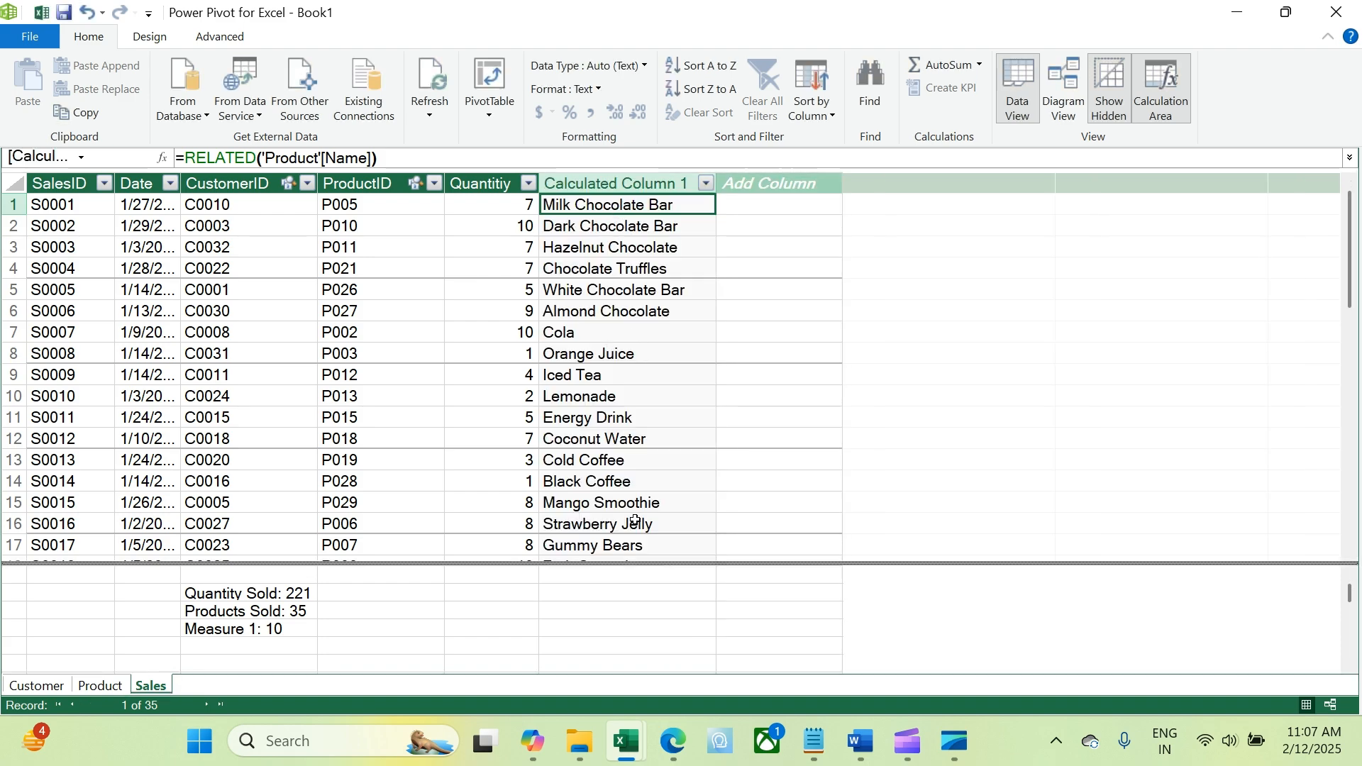
# Step: Check the table relationships in the diagram view, then rename the new calculated column in Sales to Product Name
pyautogui.click(1063, 91)
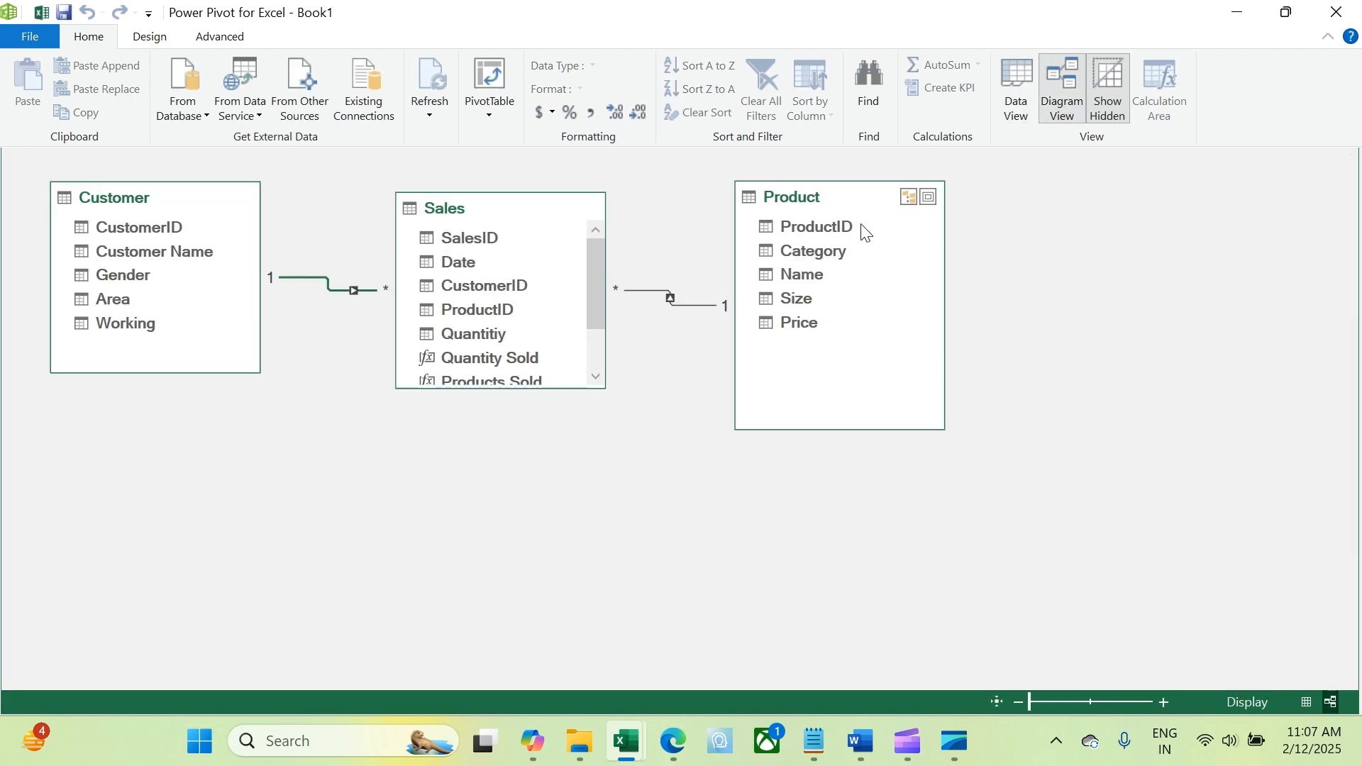
pyautogui.click(1028, 89)
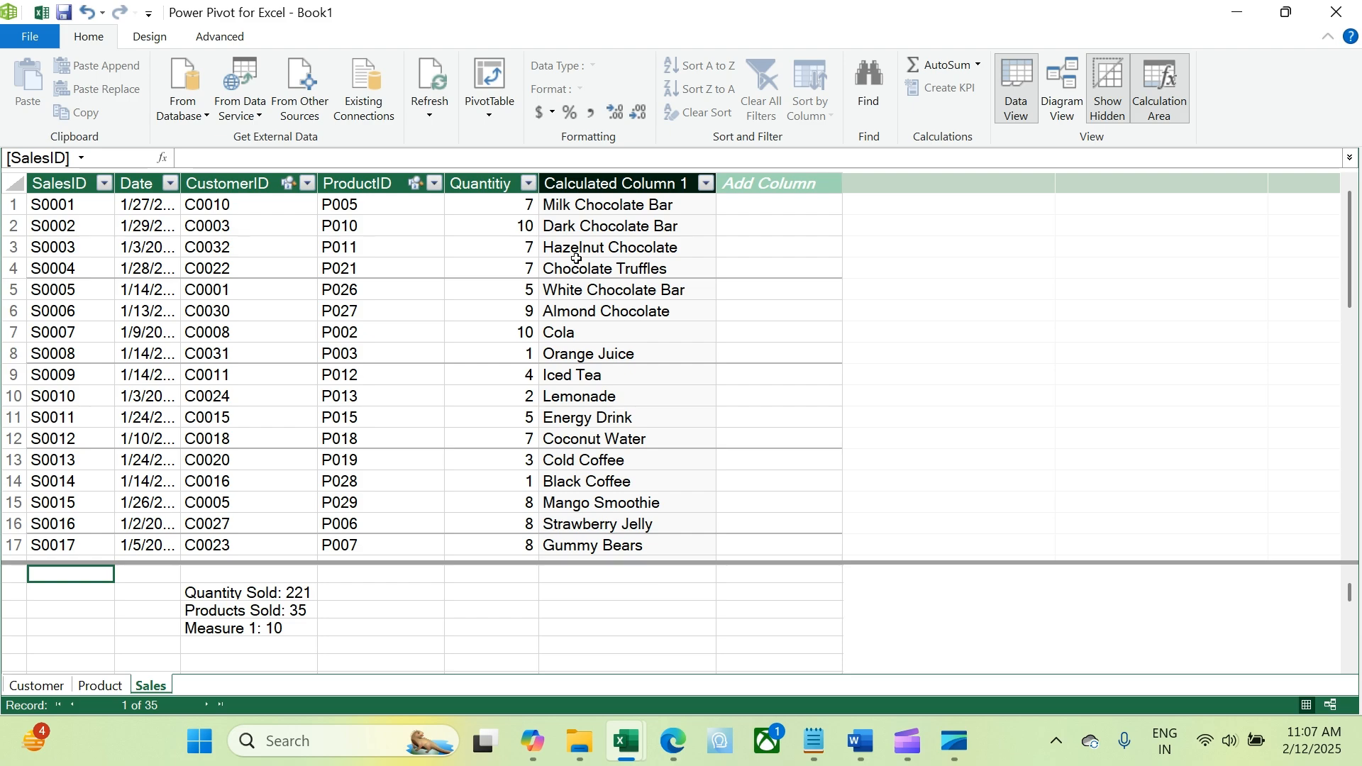
pyautogui.doubleClick(580, 183)
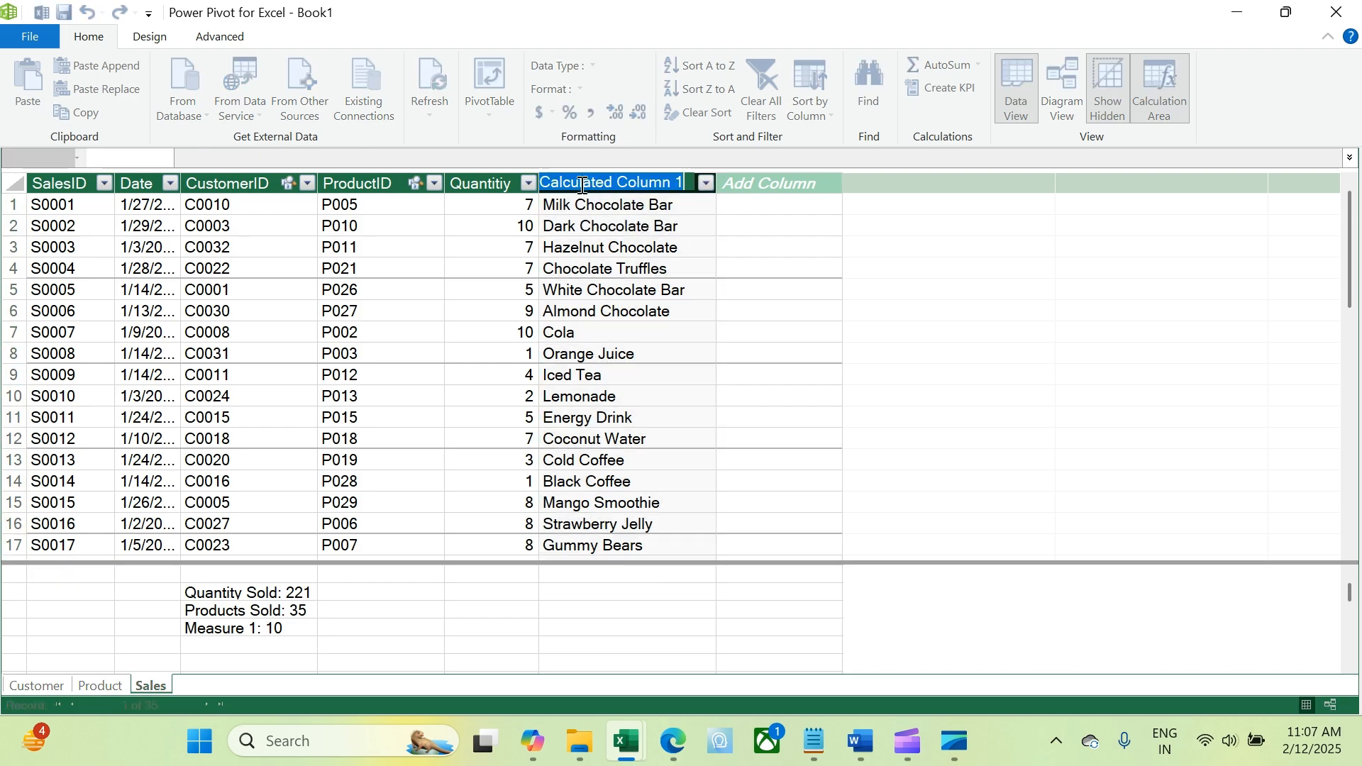
pyautogui.write('Product Name')
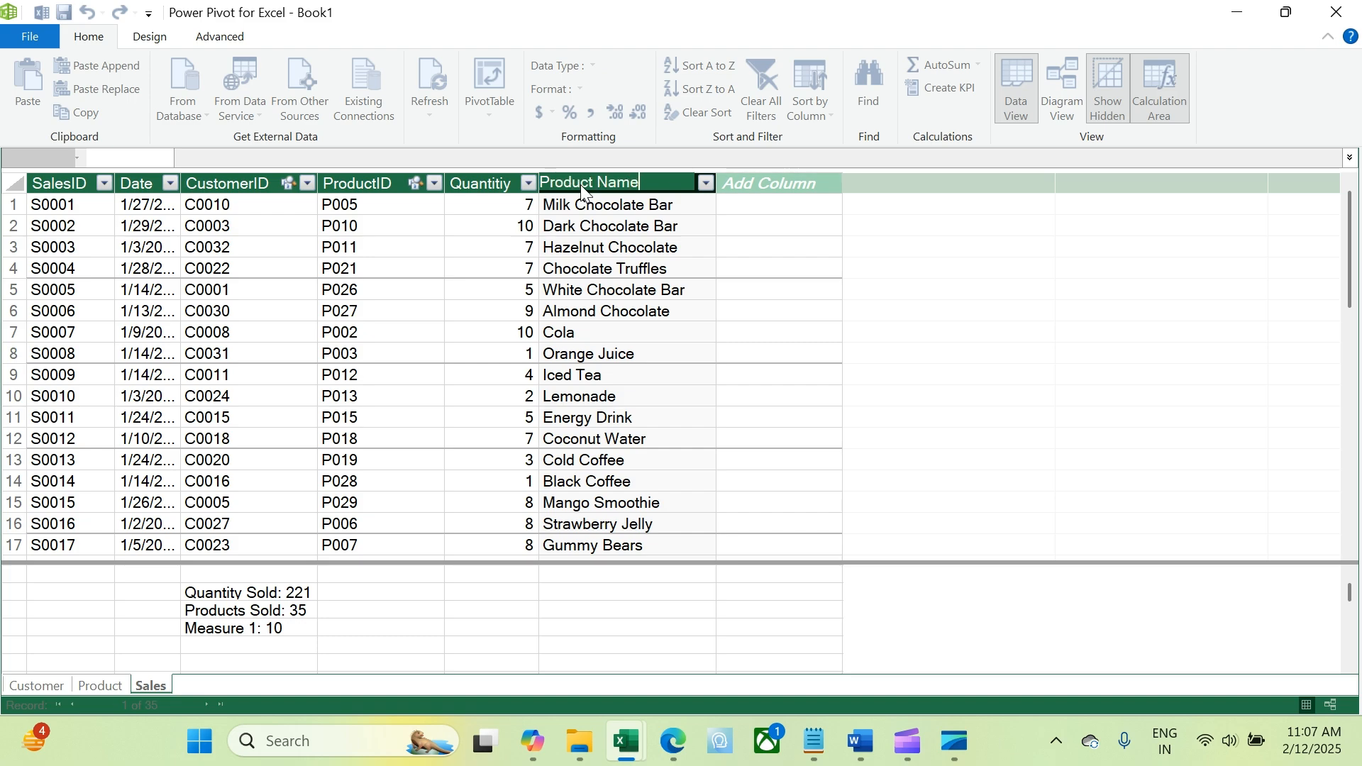
pyautogui.press('Return')
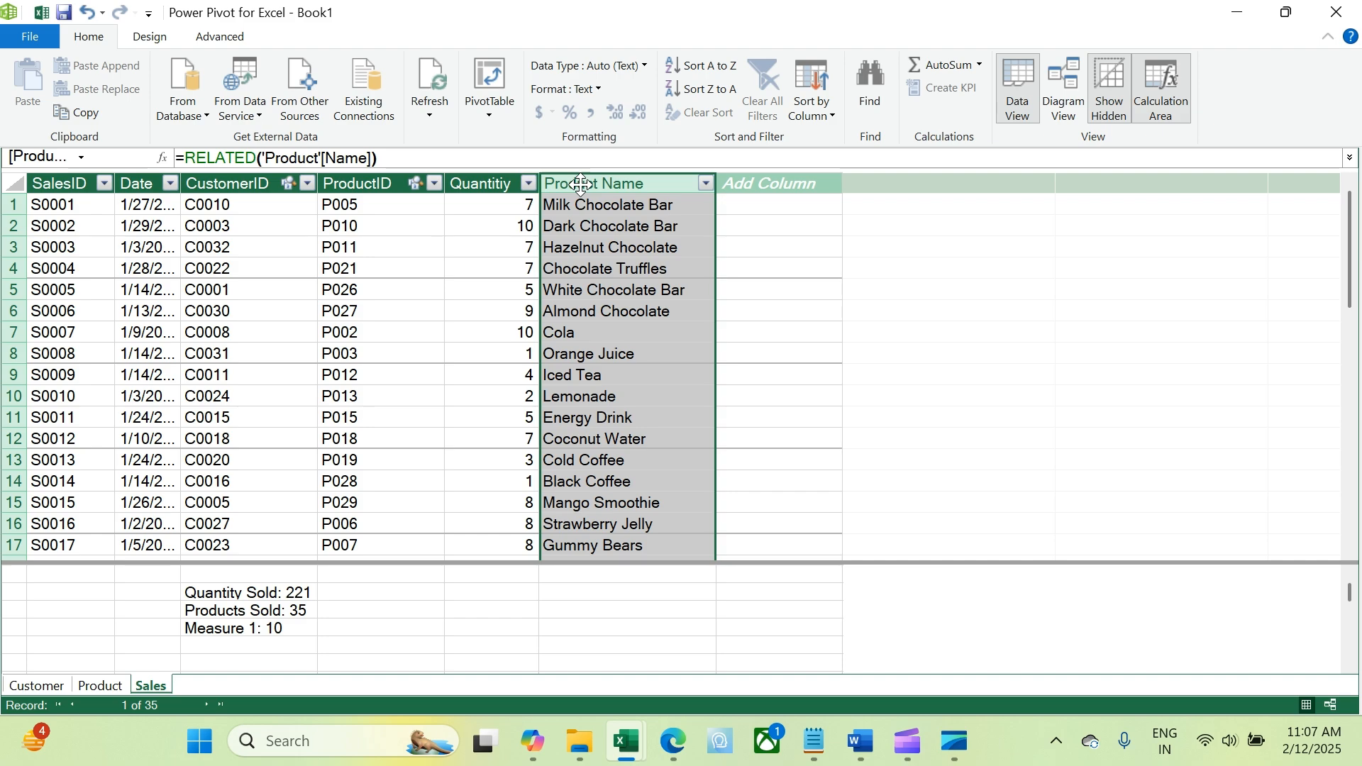
# Step: Add a calculated column to the Sales table with the formula =RELATED('Product'[Price])
pyautogui.click(762, 207)
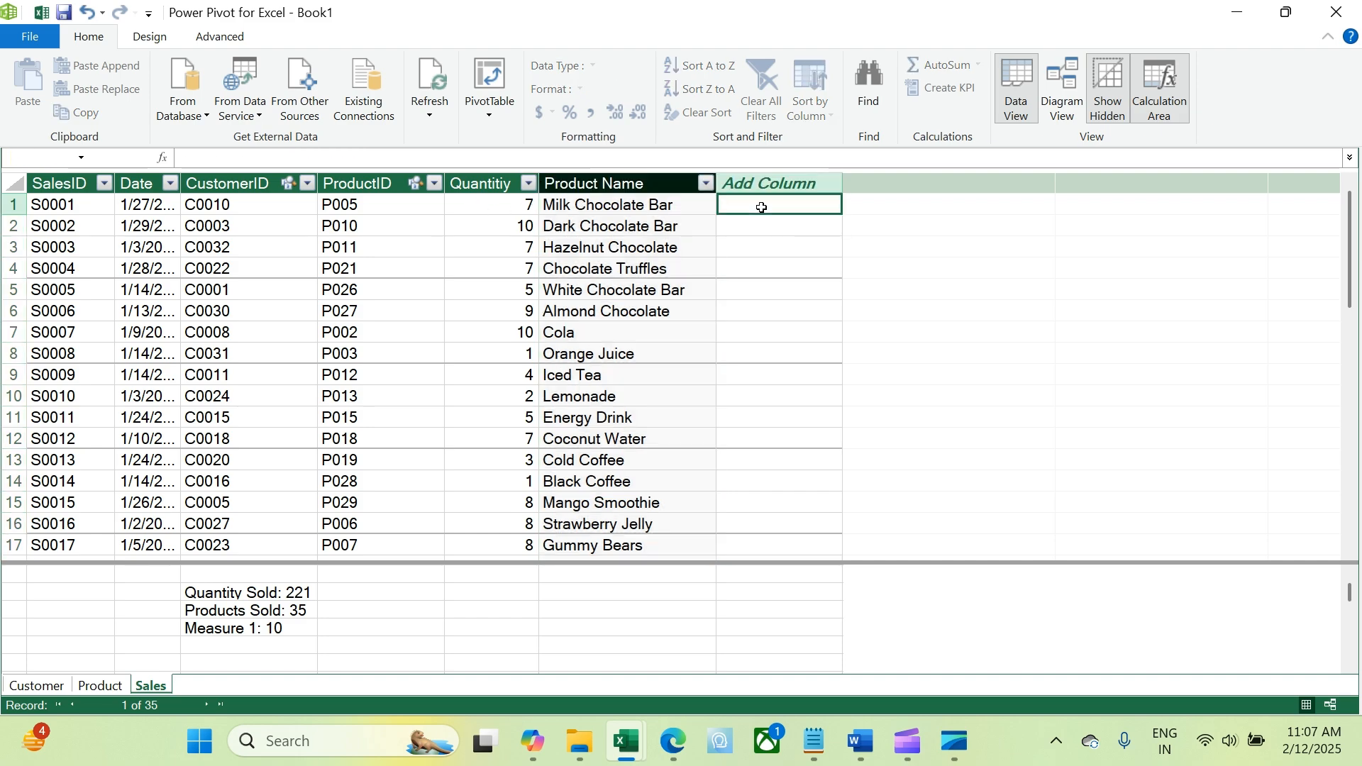
pyautogui.write('=rel')
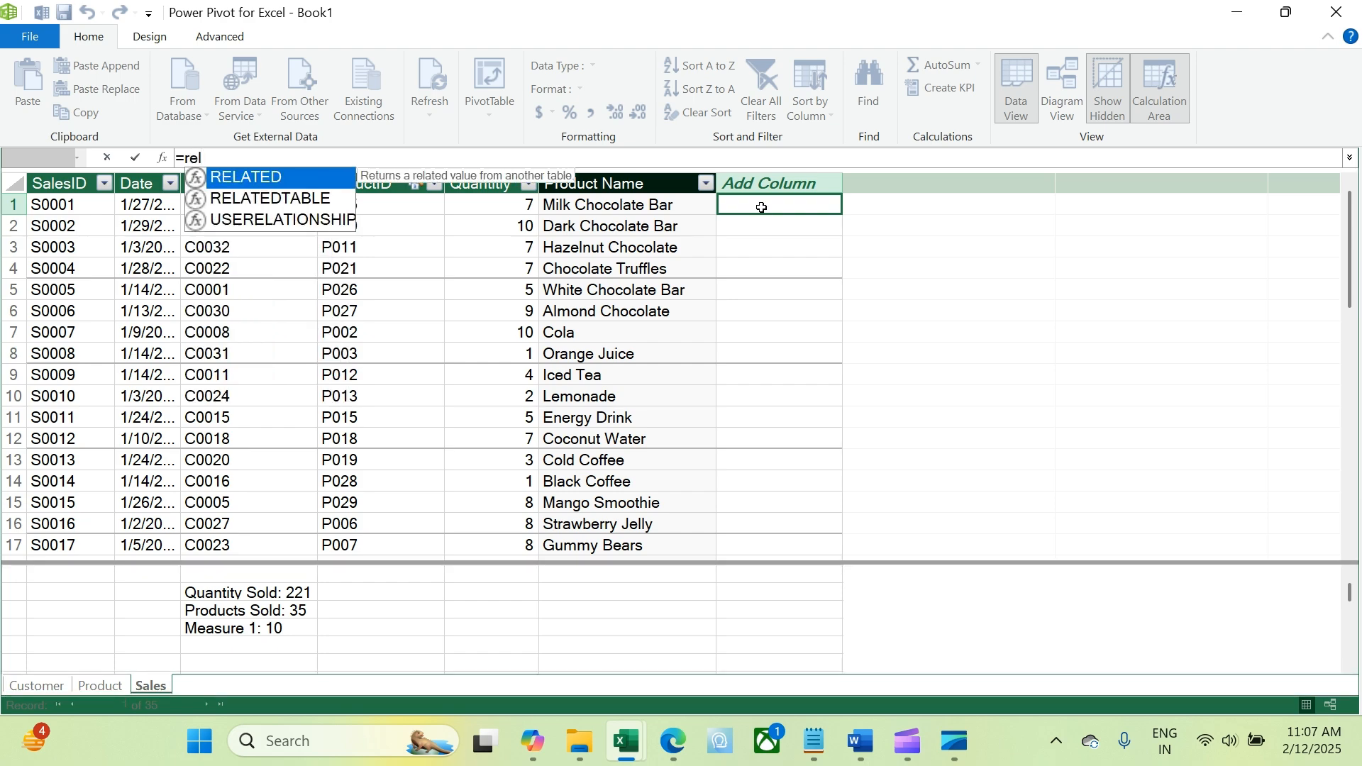
pyautogui.press('Tab')
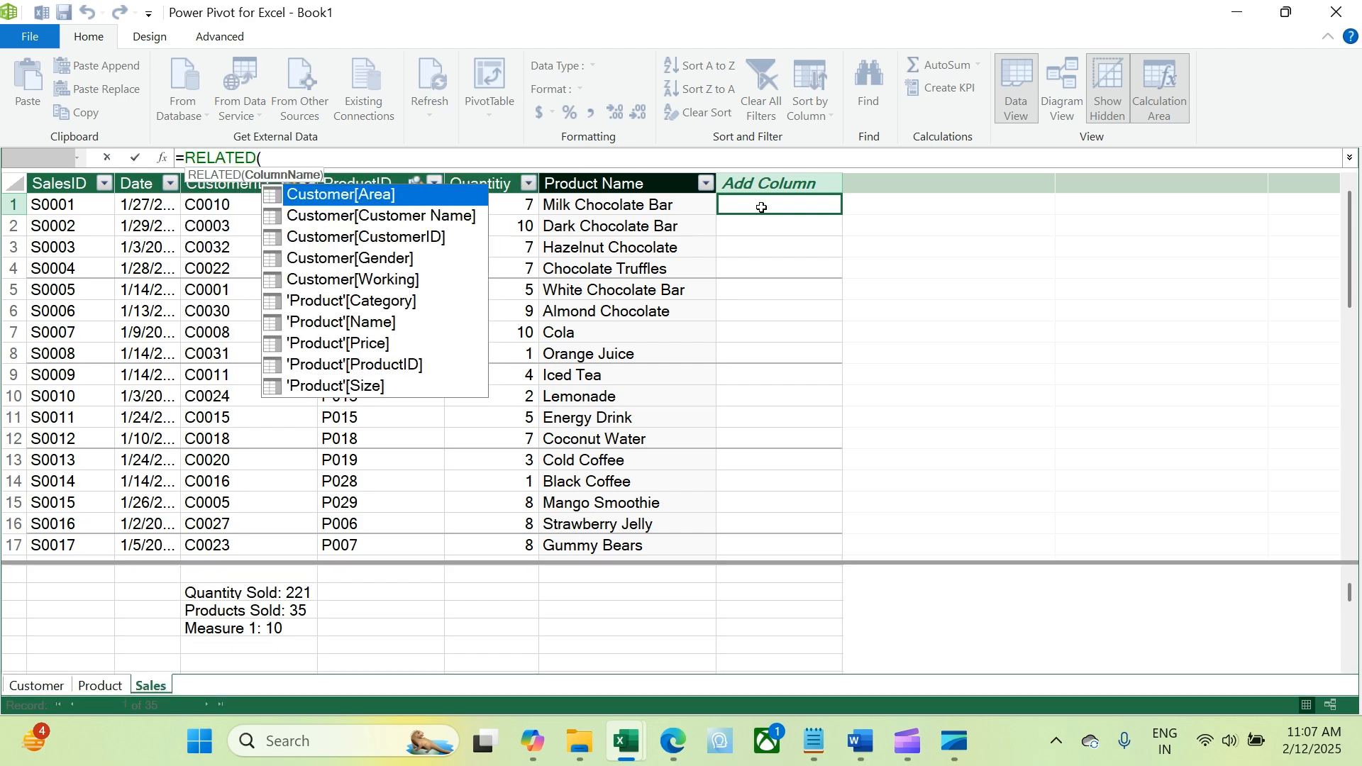
pyautogui.press('Down')
pyautogui.press('Down')
pyautogui.press('Down')
pyautogui.press('Down')
pyautogui.press('Down')
pyautogui.press('Down')
pyautogui.press('Down')
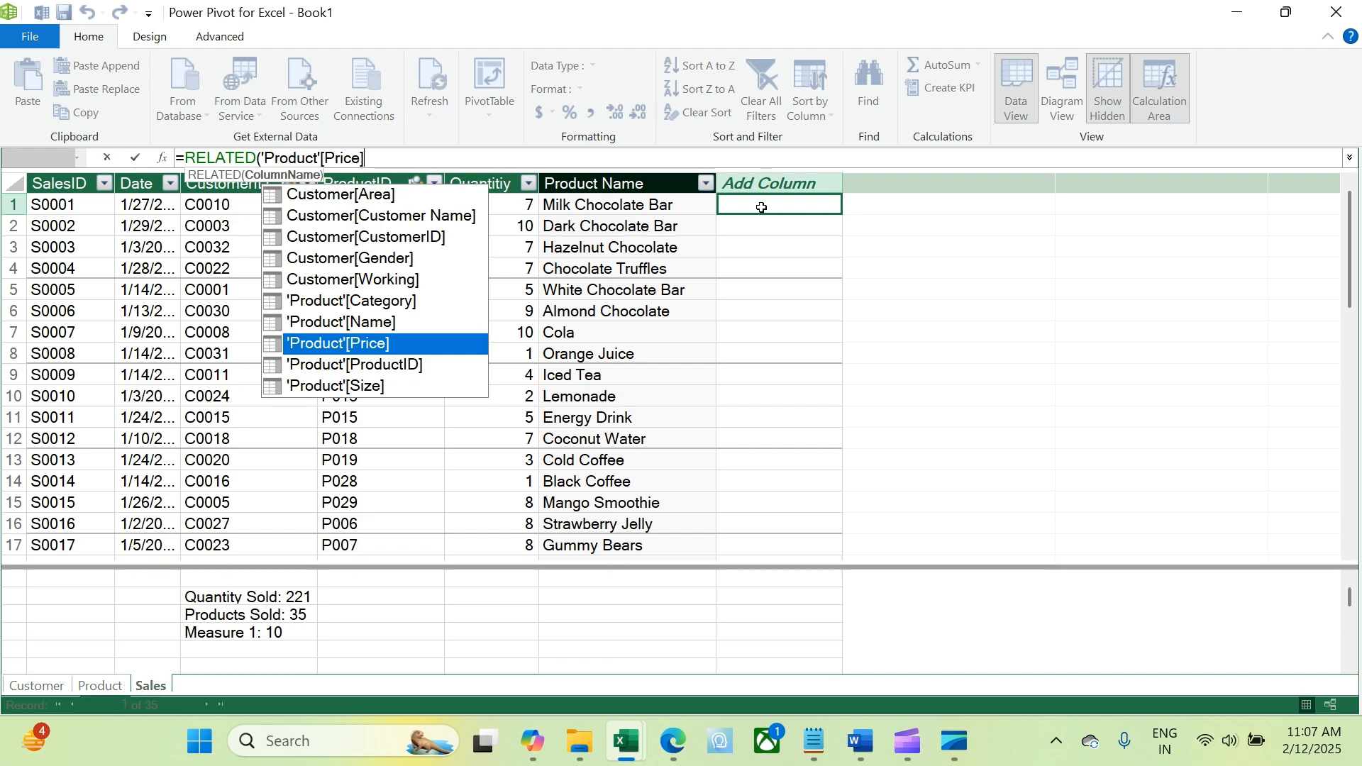
pyautogui.press('Tab')
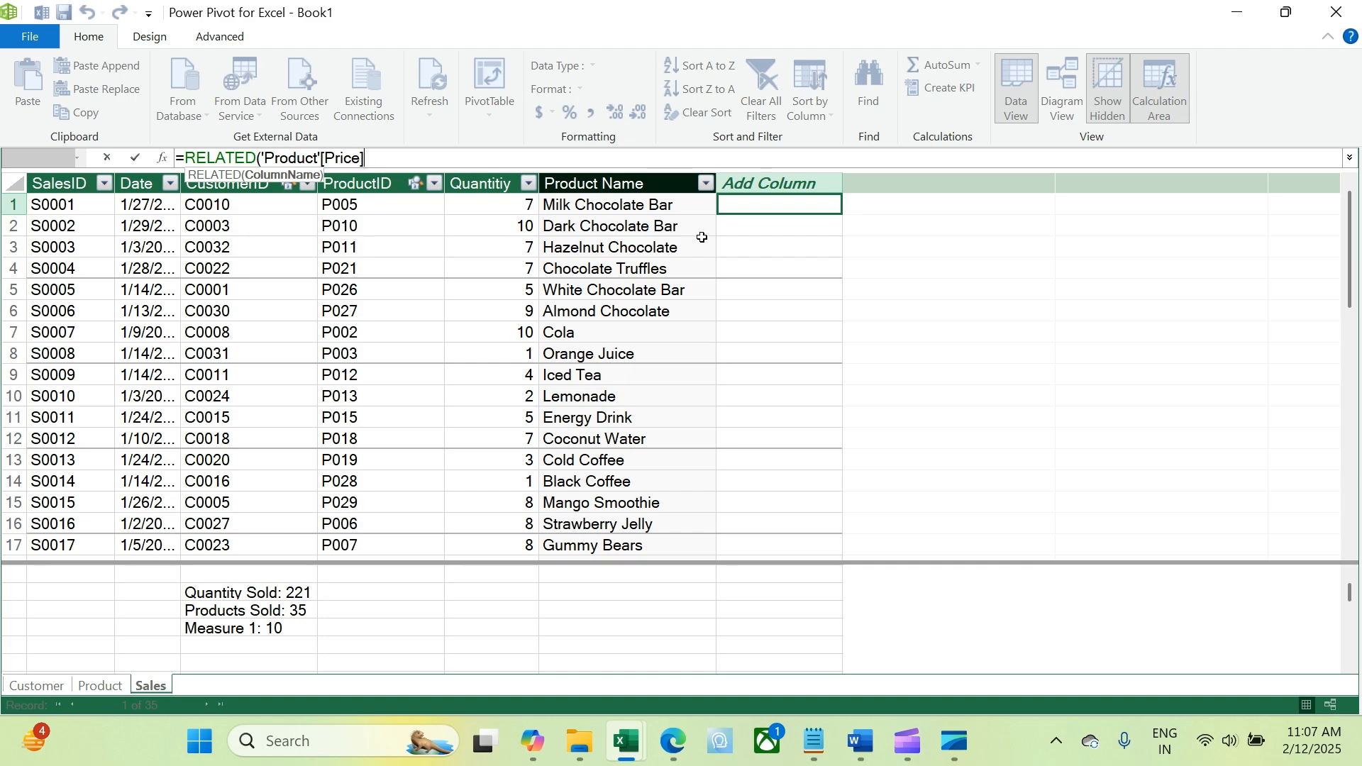
pyautogui.write(')')
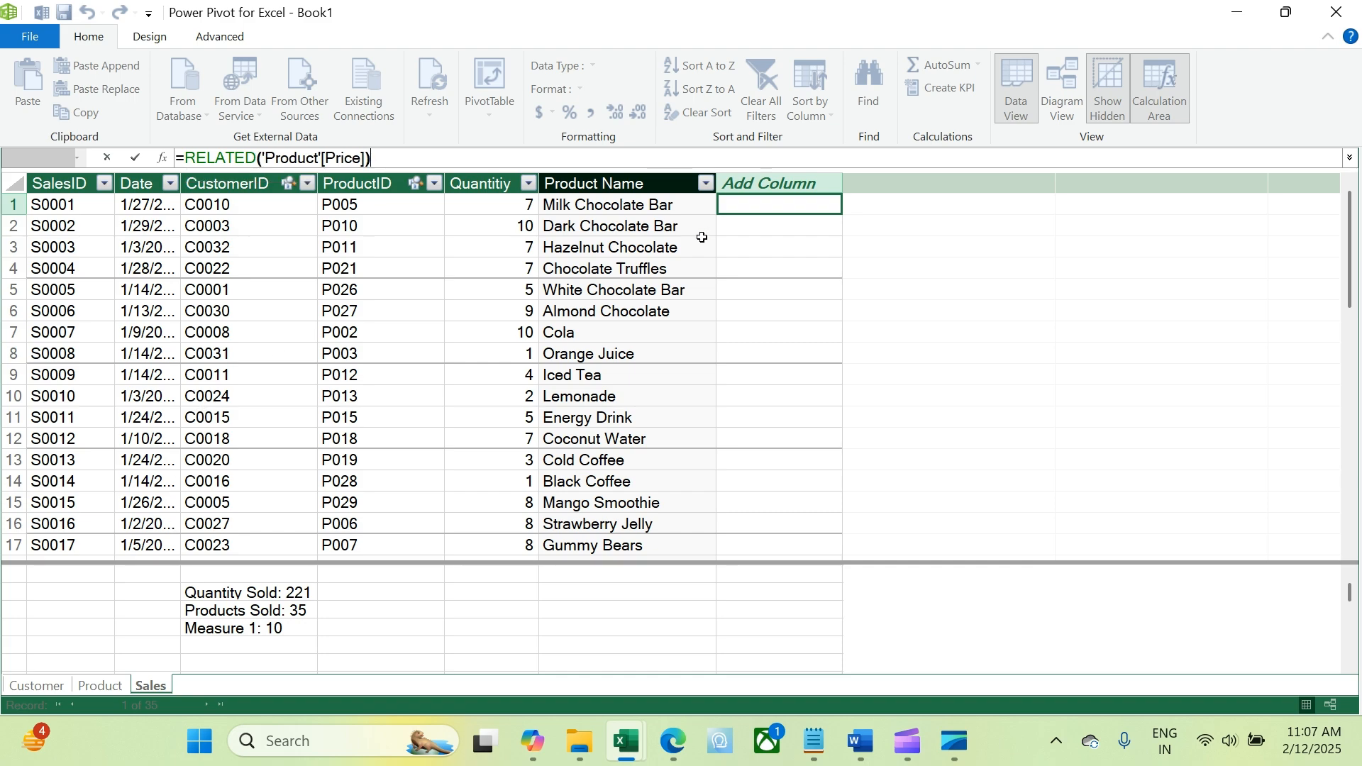
pyautogui.press('Return')
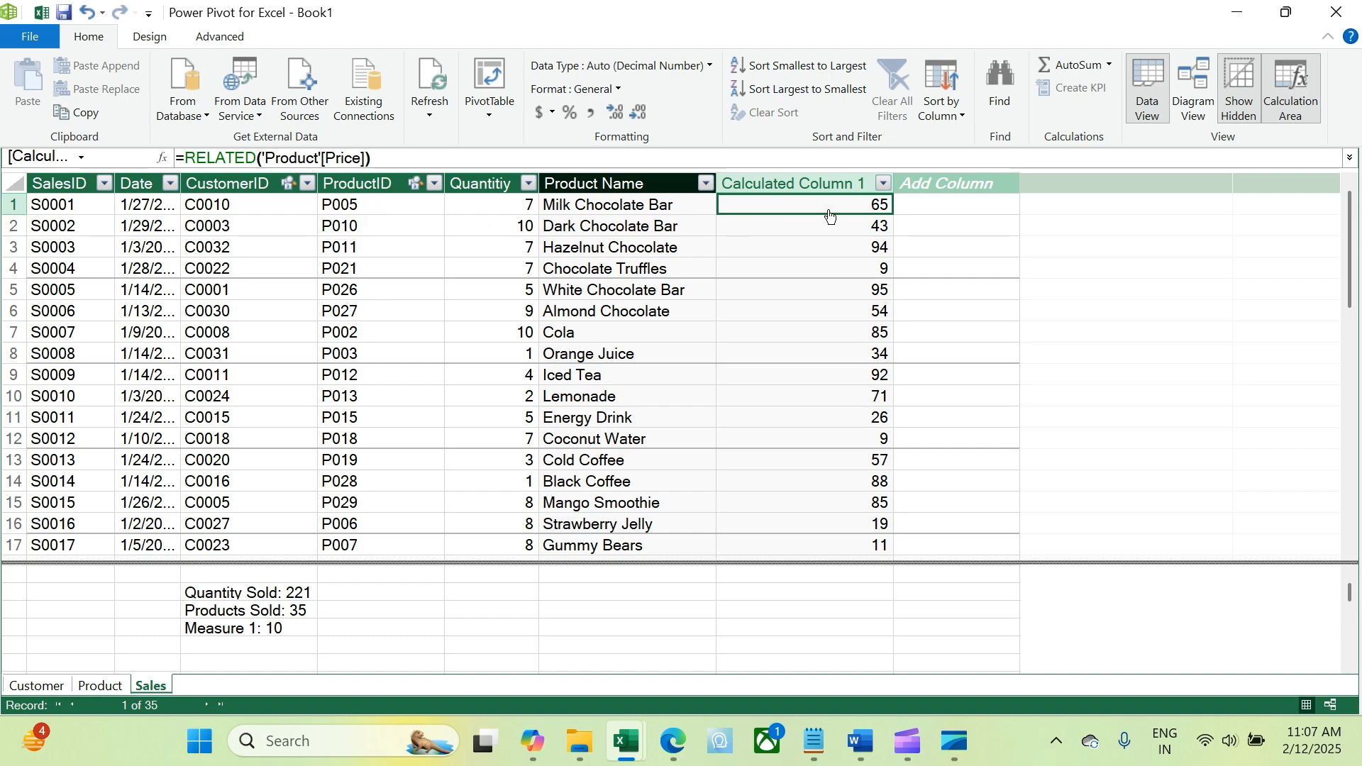
# Step: Check the P005 row in the Product table and rename the new calculated column in Sales to Price
pyautogui.click(98, 686)
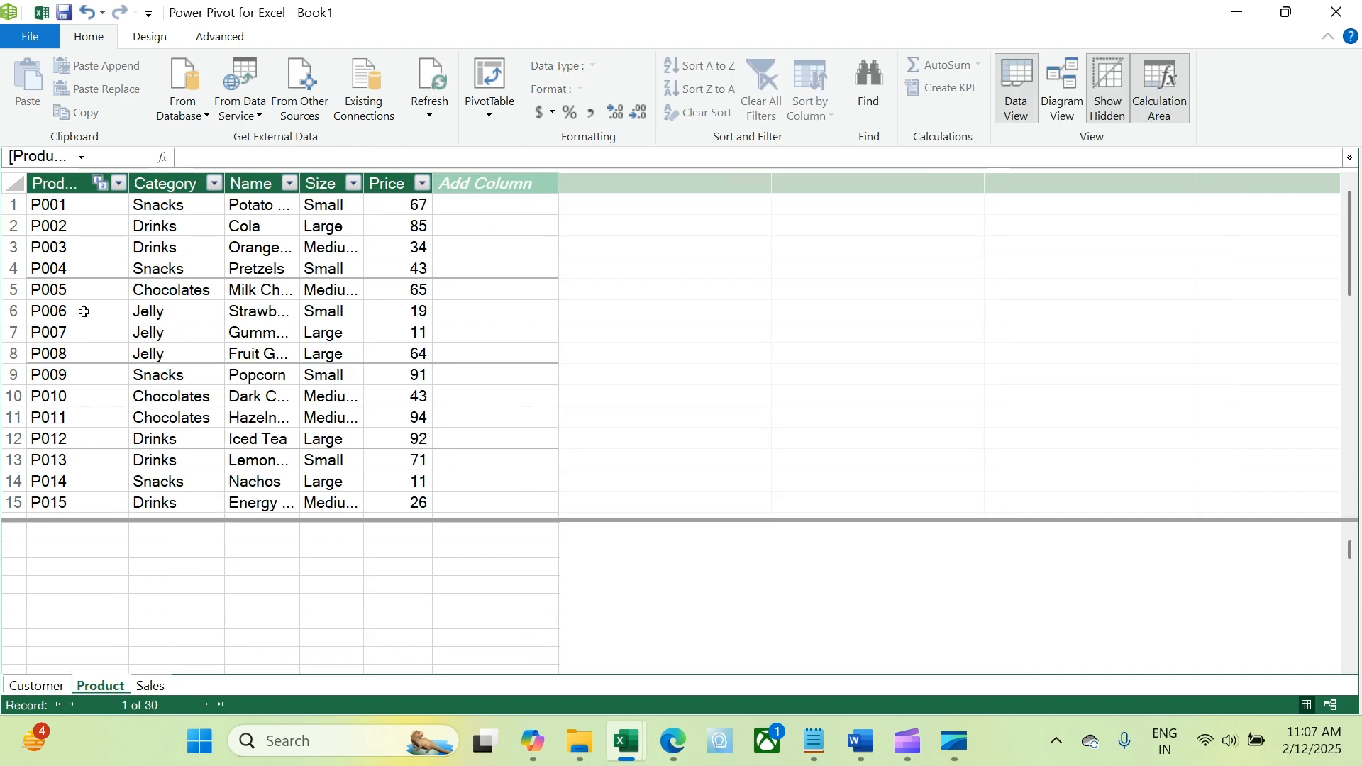
pyautogui.moveTo(85, 289); pyautogui.dragTo(412, 292)
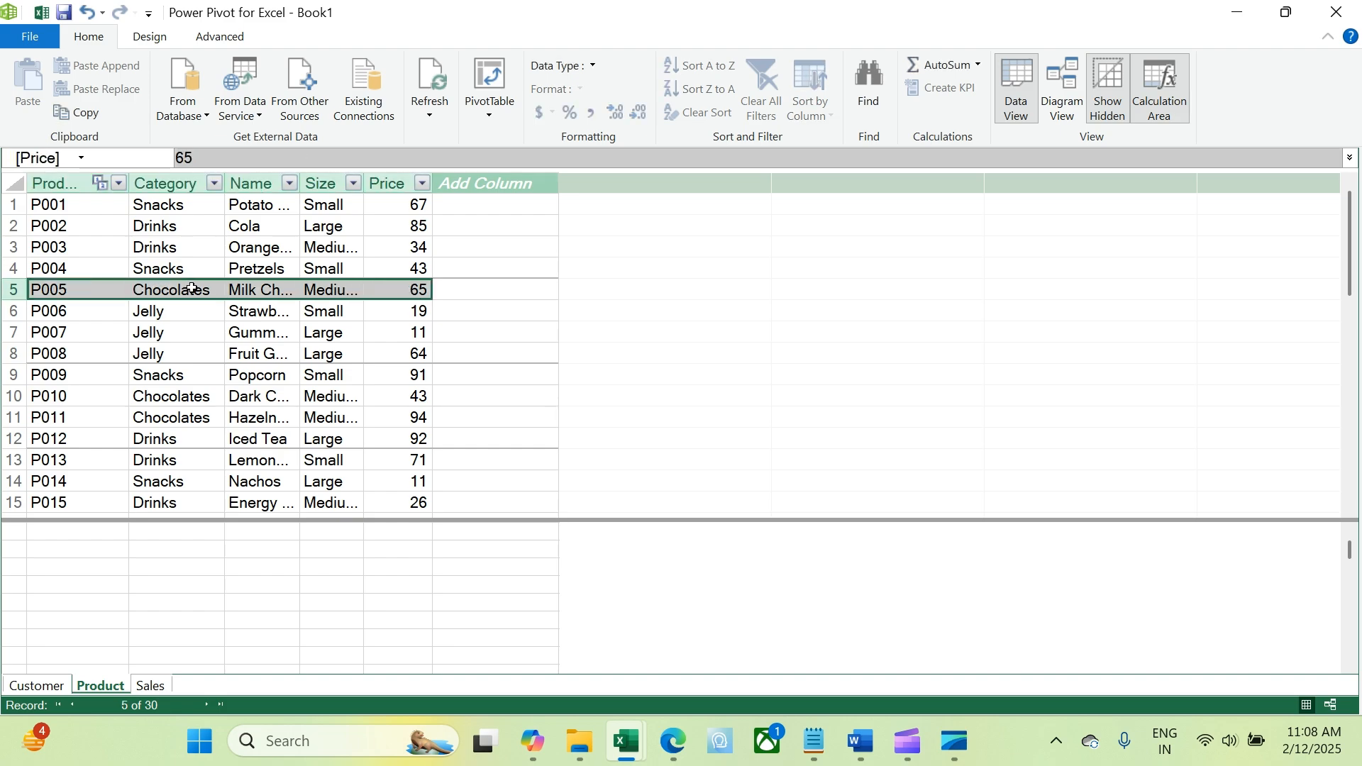
pyautogui.click(258, 290)
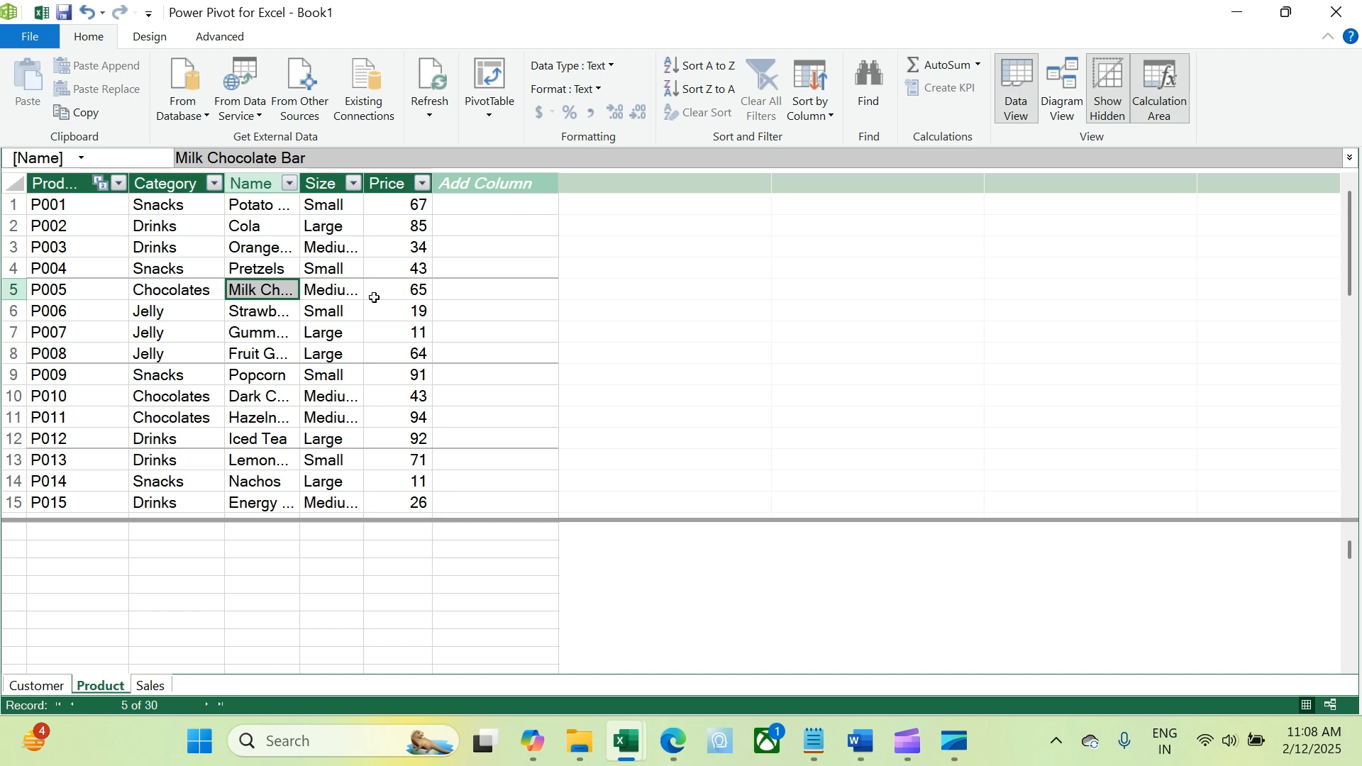
pyautogui.click(151, 685)
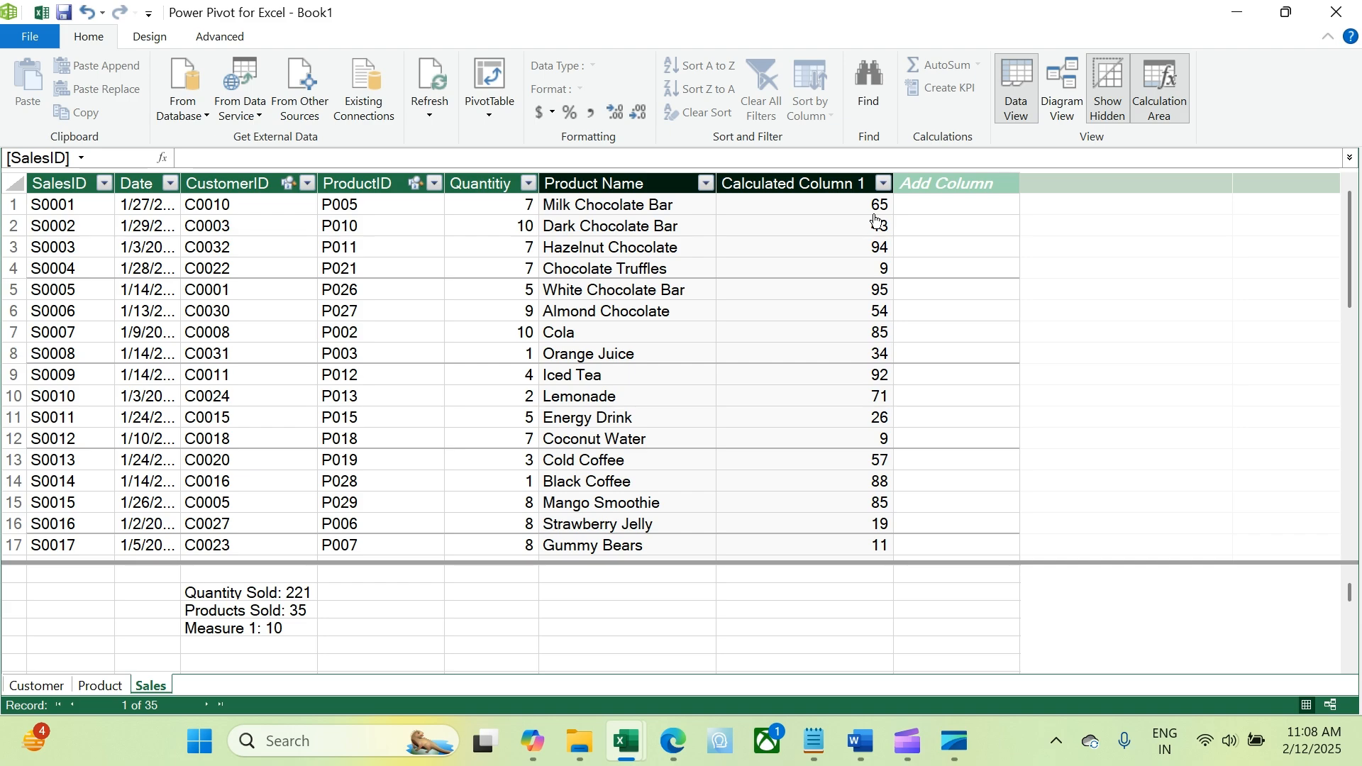
pyautogui.click(866, 183)
pyautogui.doubleClick(827, 185)
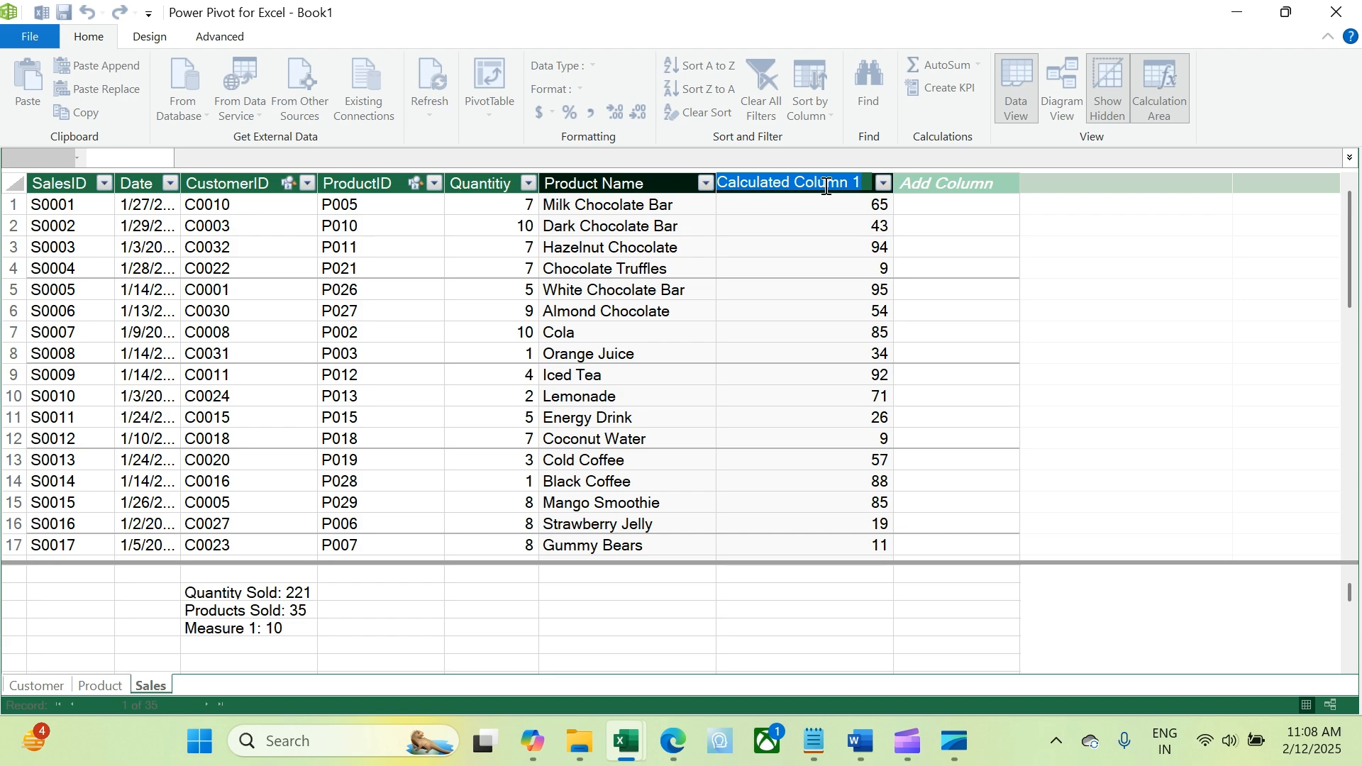
pyautogui.write('Price')
pyautogui.press('Return')
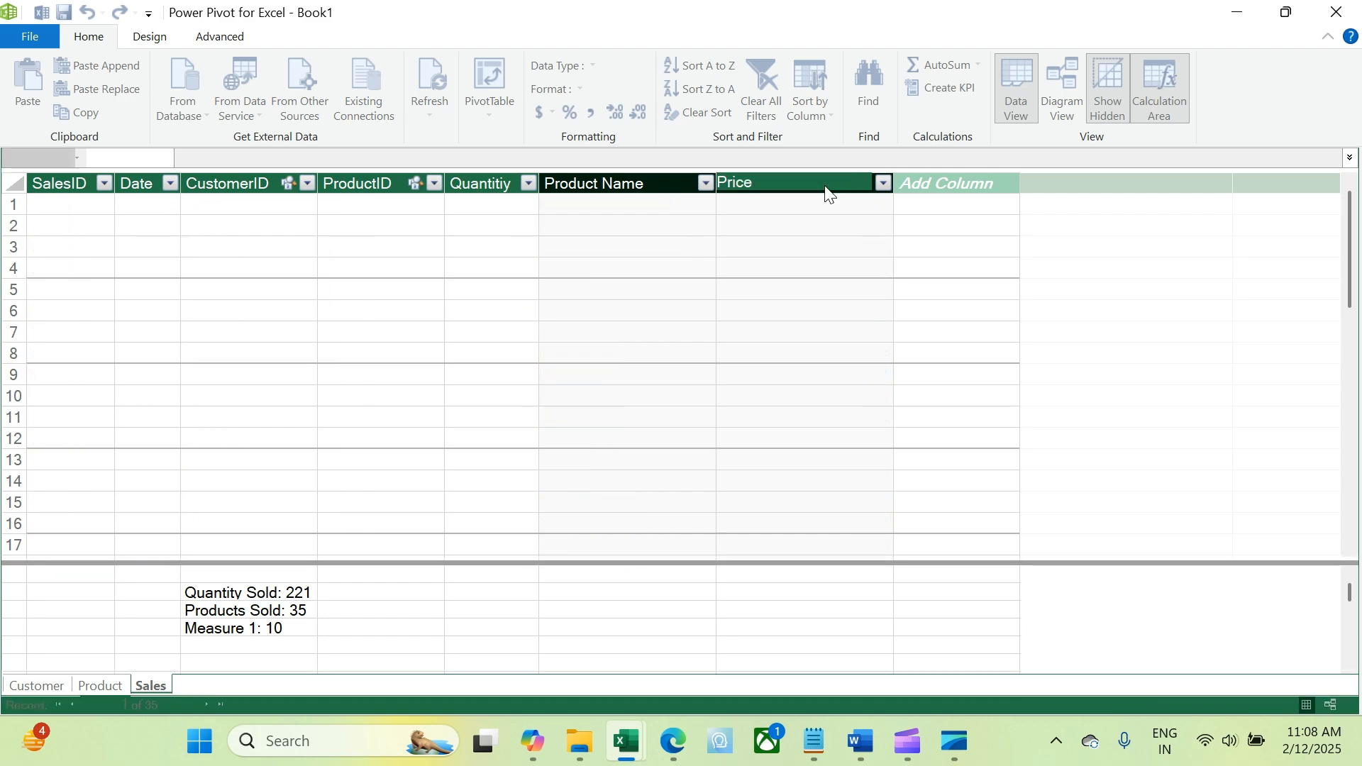
pyautogui.click(825, 186)
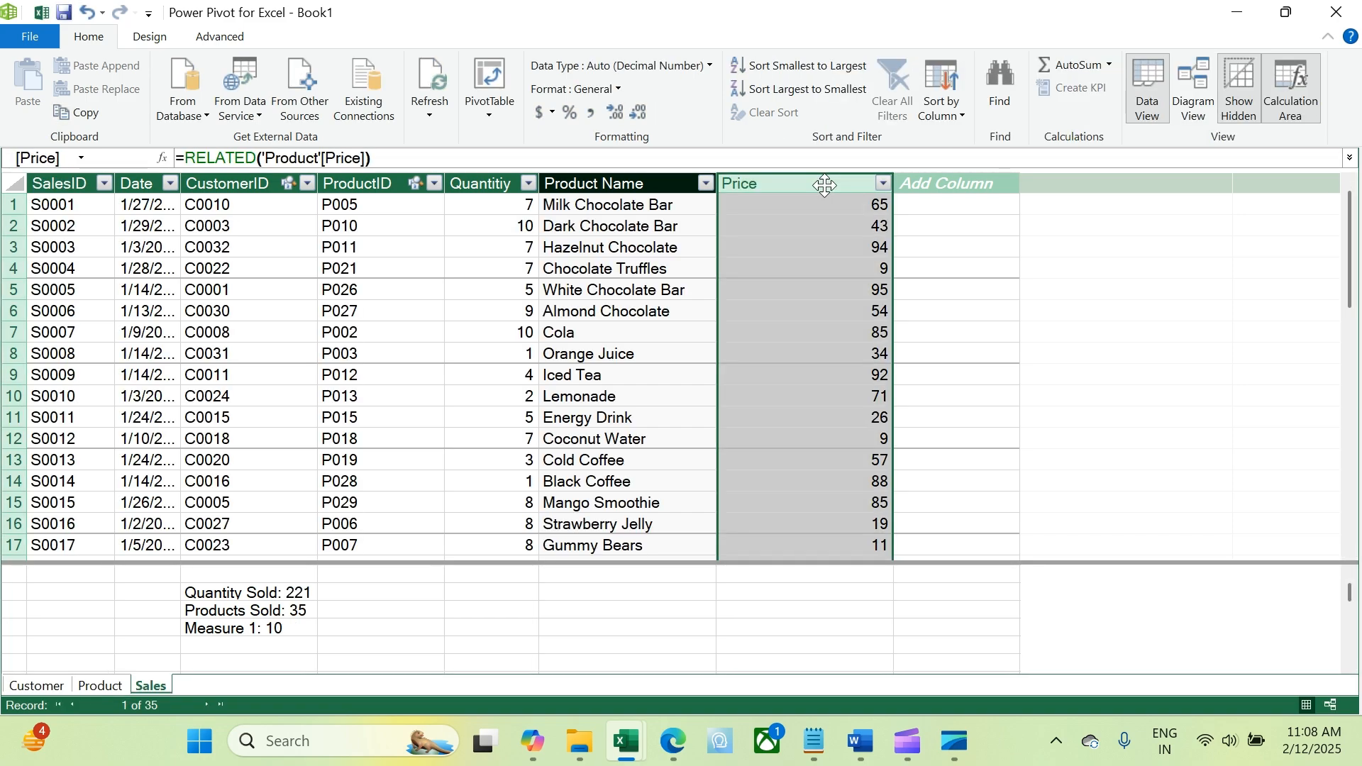
# Step: Add a calculated column to the Sales table with the formula =Sales[Quantitiy]*Sales[Price]
pyautogui.click(968, 213)
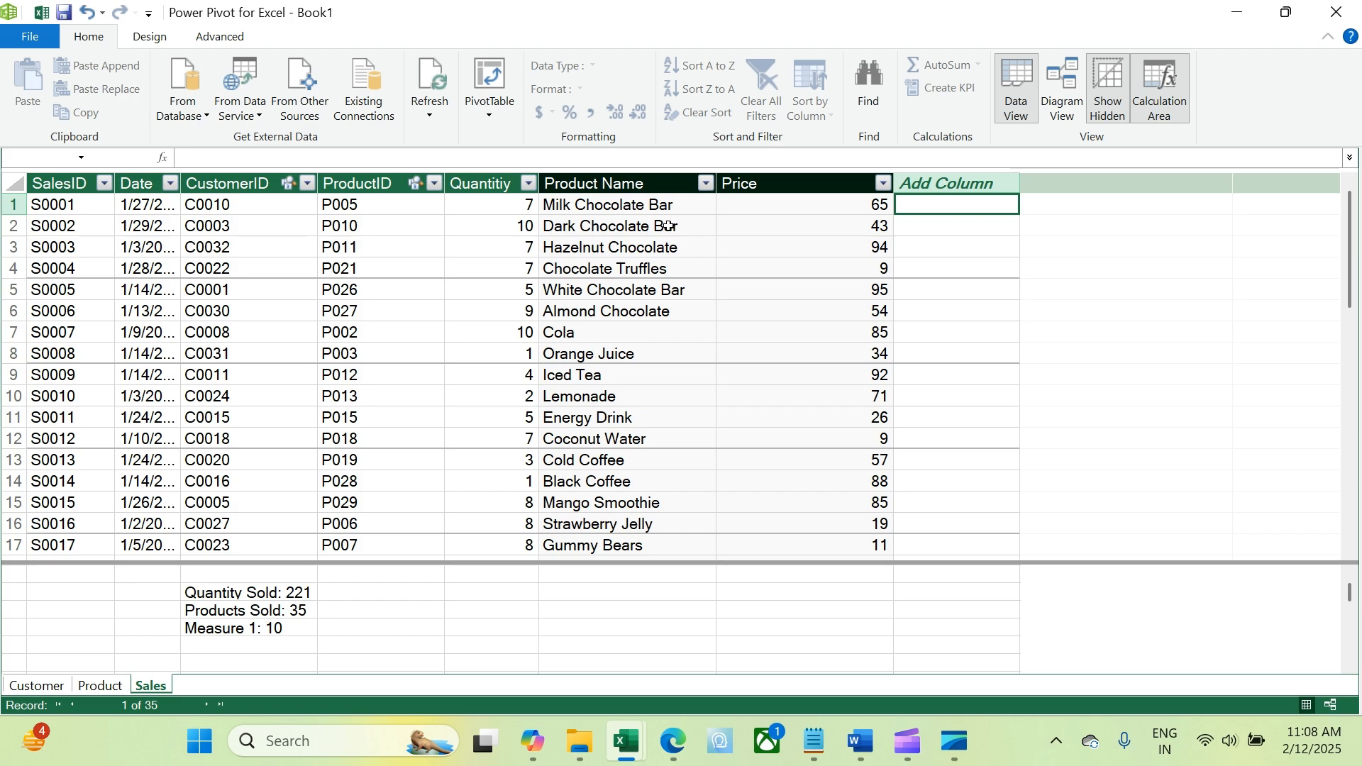
pyautogui.write('=')
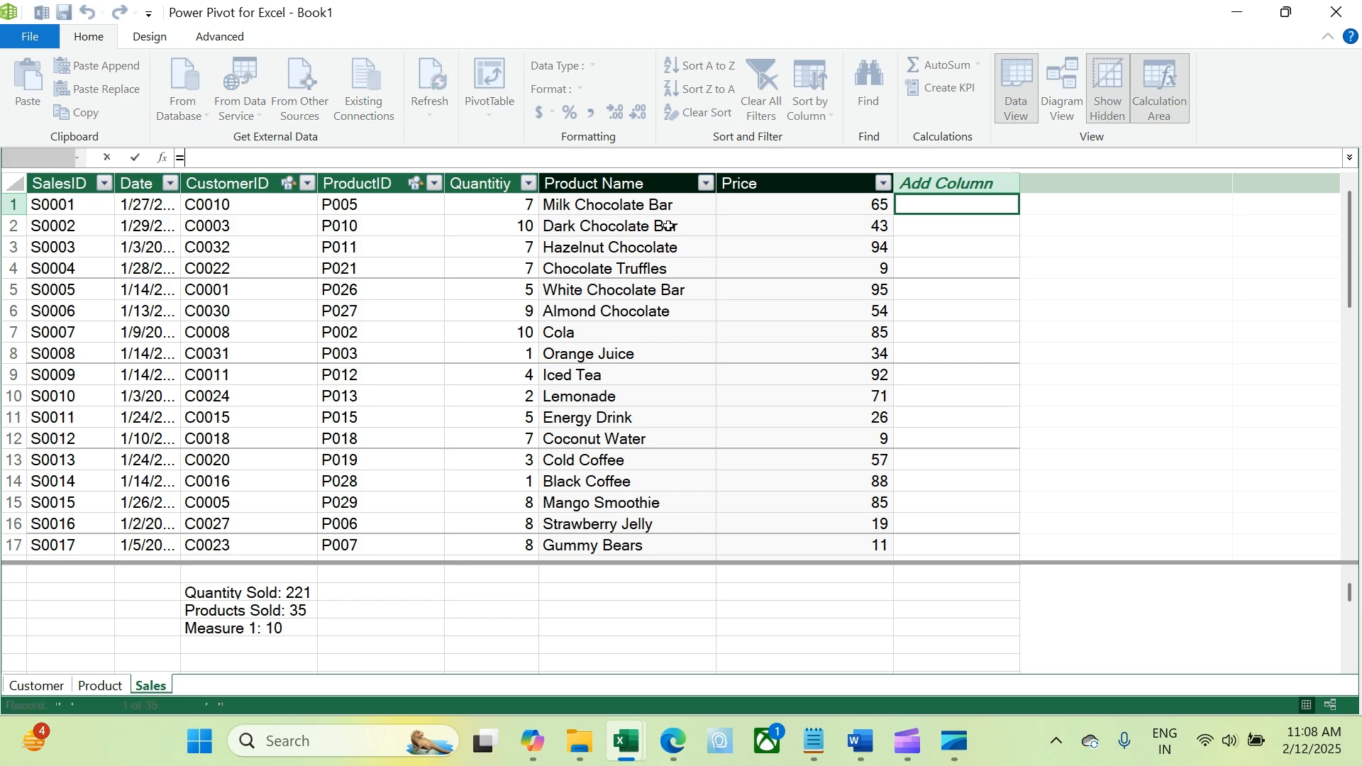
pyautogui.click(479, 204)
pyautogui.write('*')
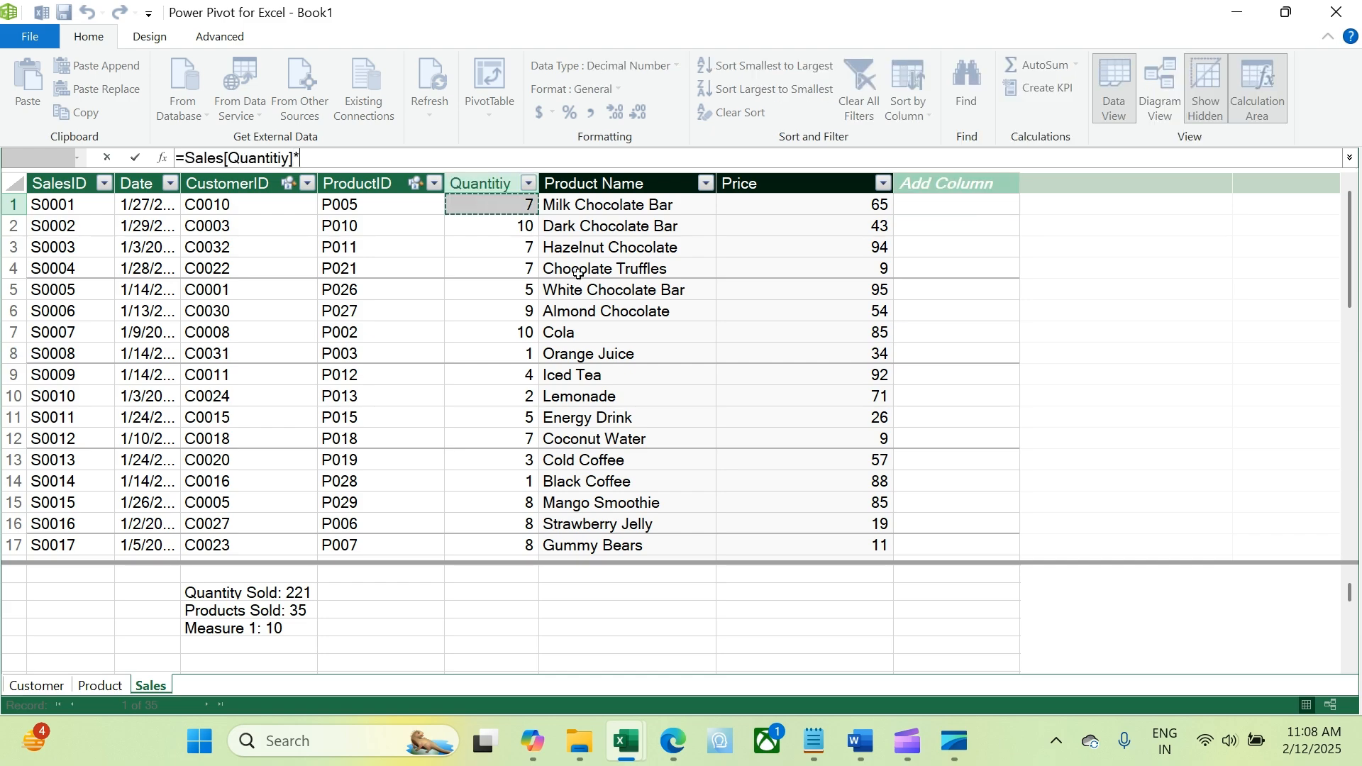
pyautogui.click(840, 205)
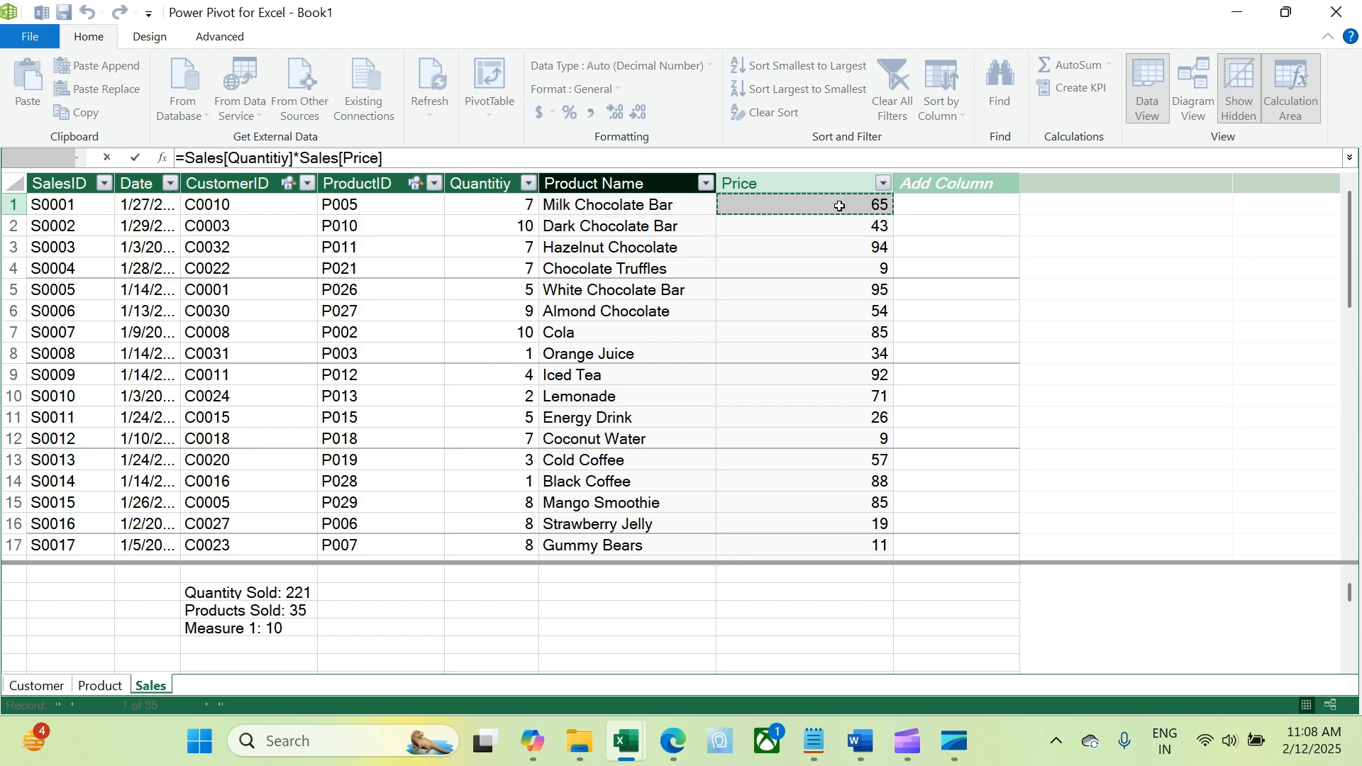
pyautogui.press('Return')
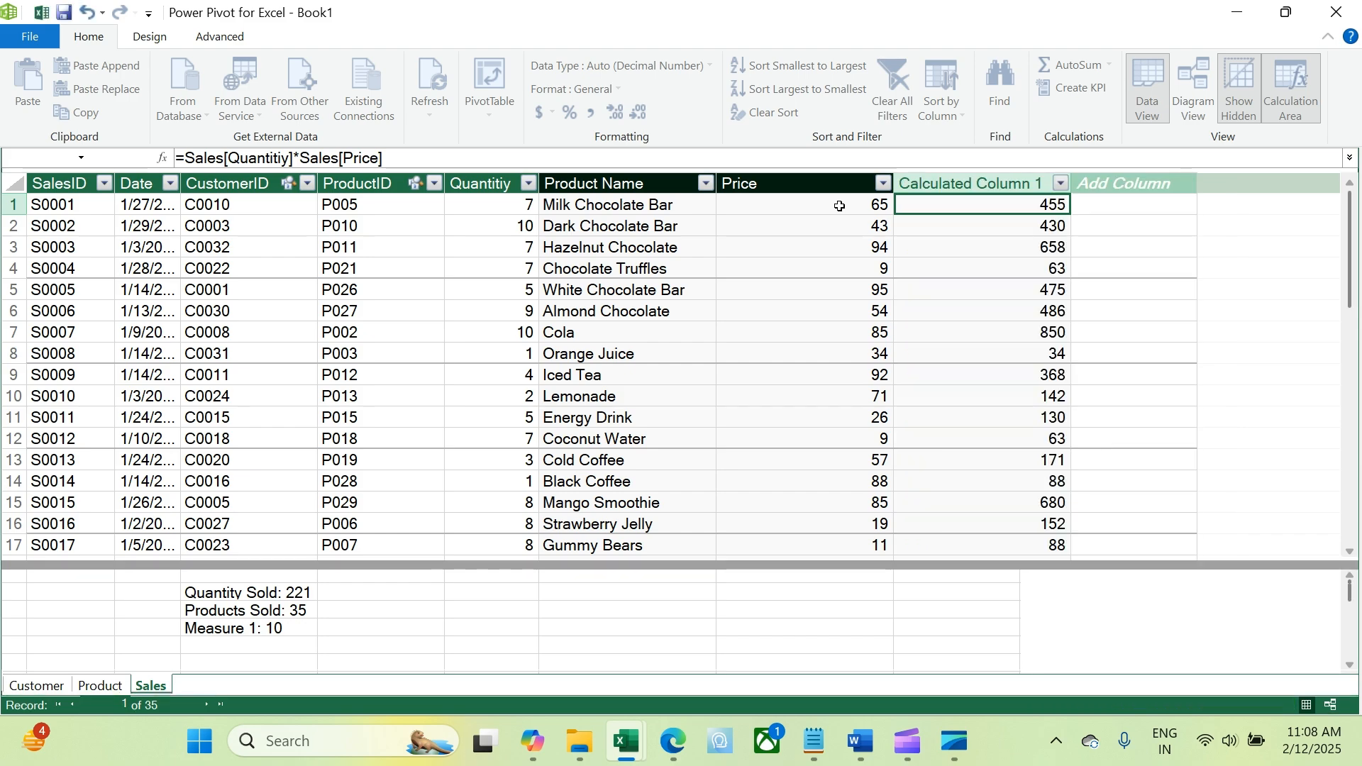
# Step: Rename the calculated column that multiplies quantity by price to Sales
pyautogui.doubleClick(968, 182)
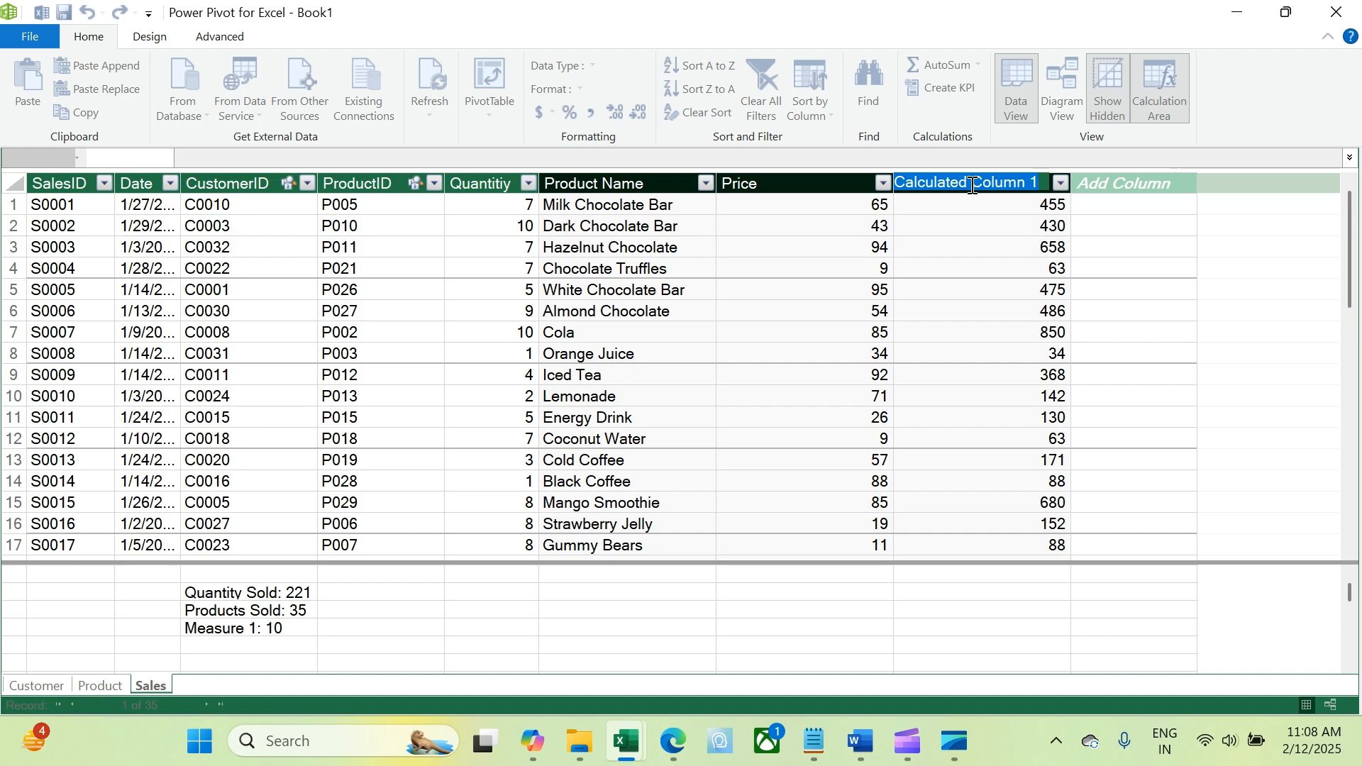
pyautogui.write('S')
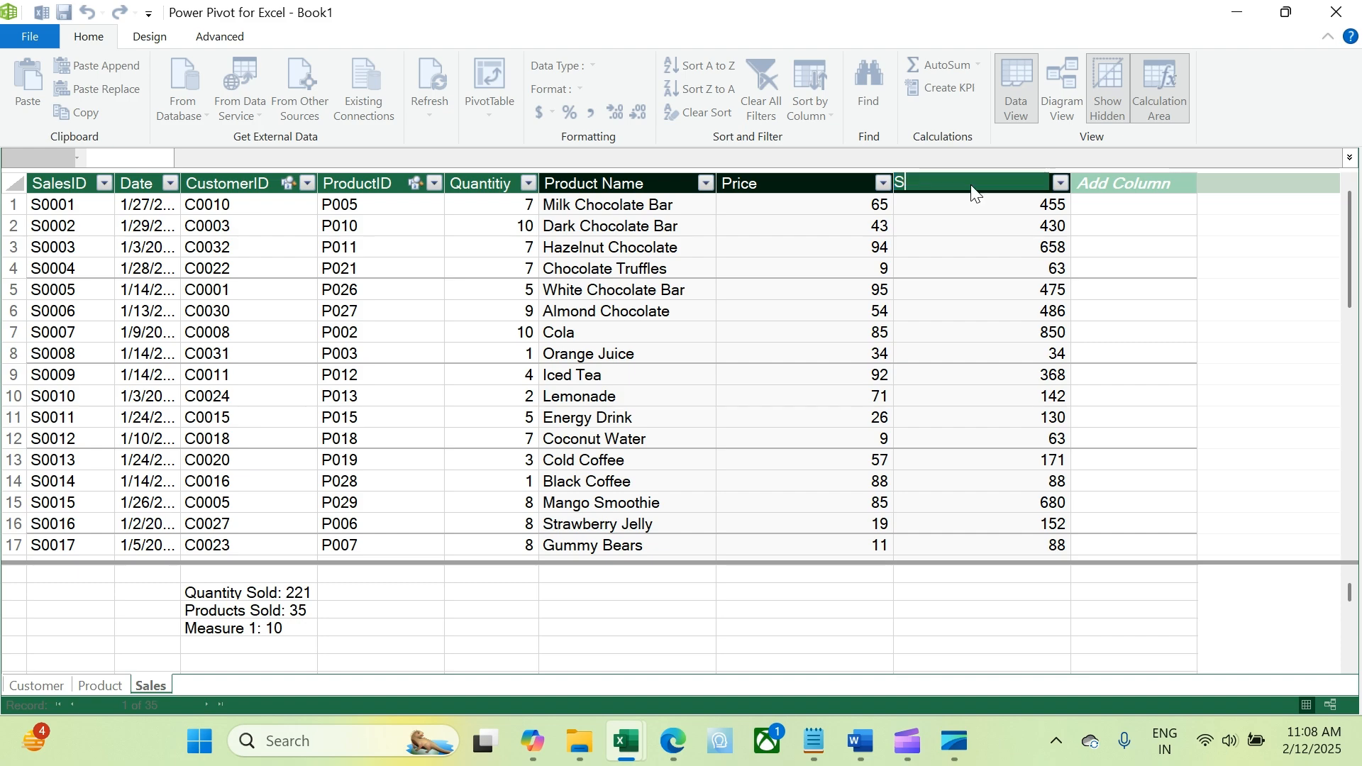
pyautogui.write('ales')
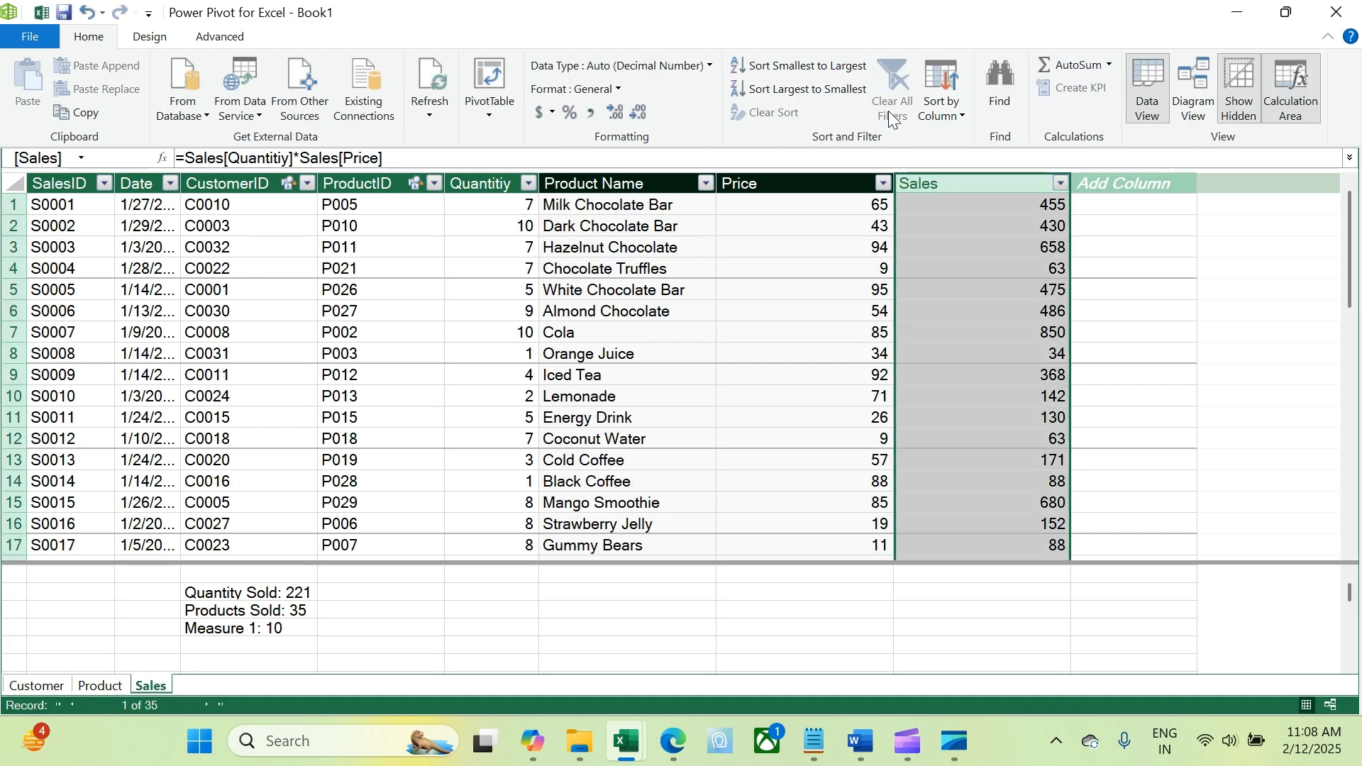
# Step: Create a measure with the formula =SUM(Sales[Sales]) in the calculation cell directly below Measure 1
pyautogui.click(269, 651)
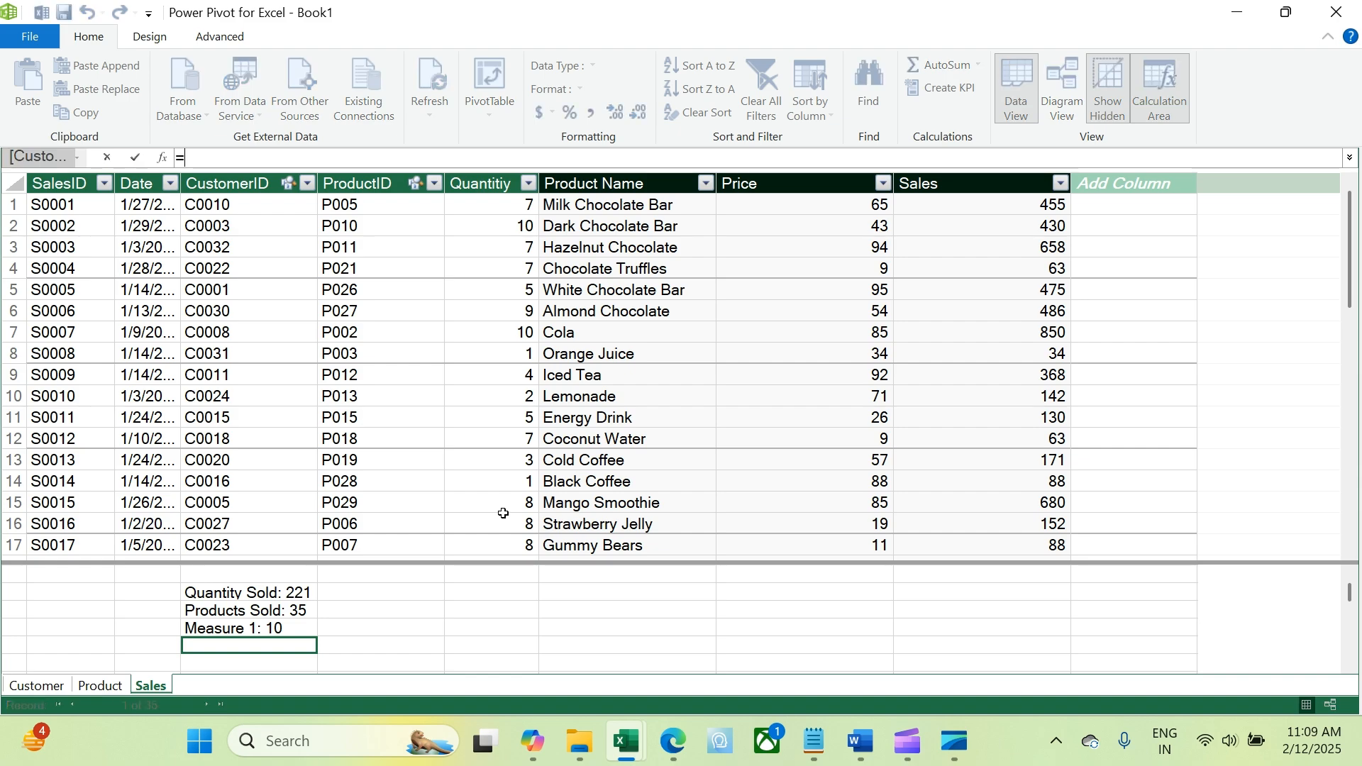
pyautogui.write('=sum')
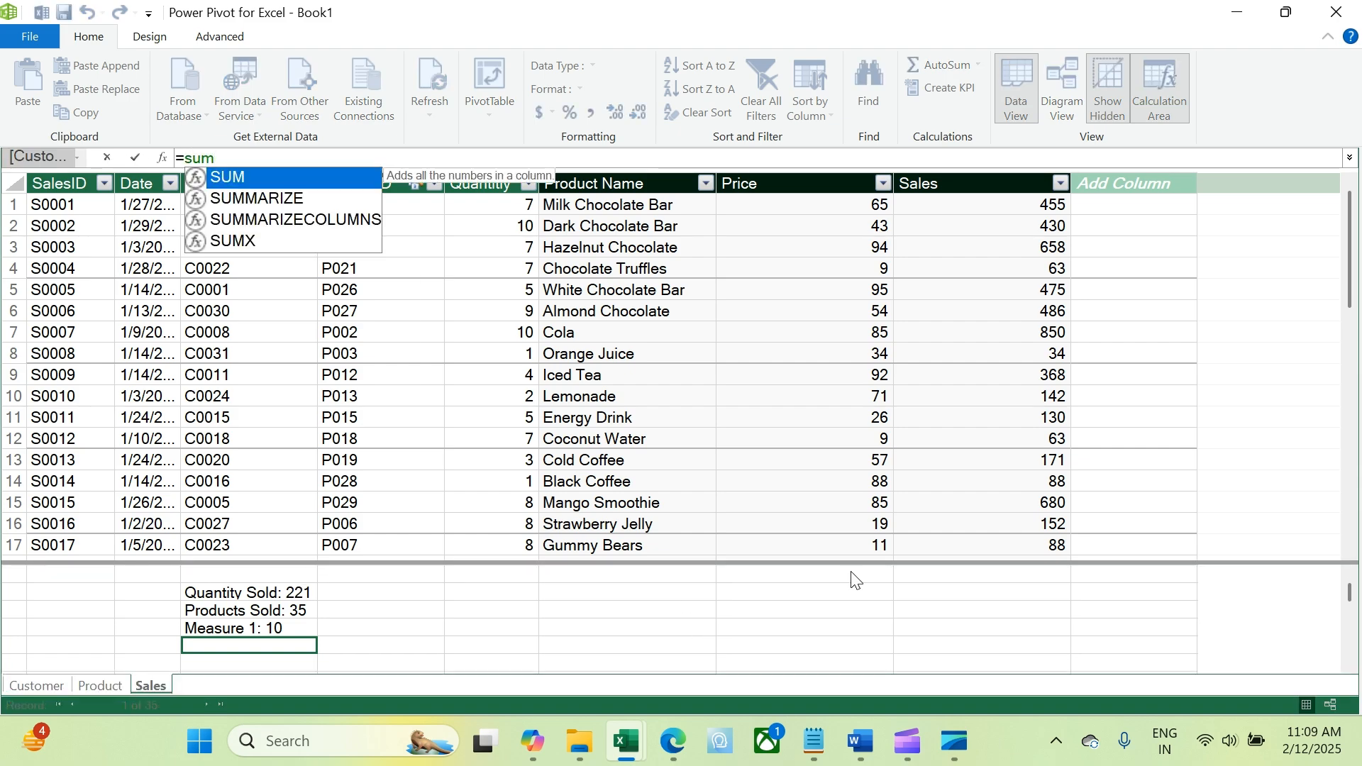
pyautogui.press('Tab')
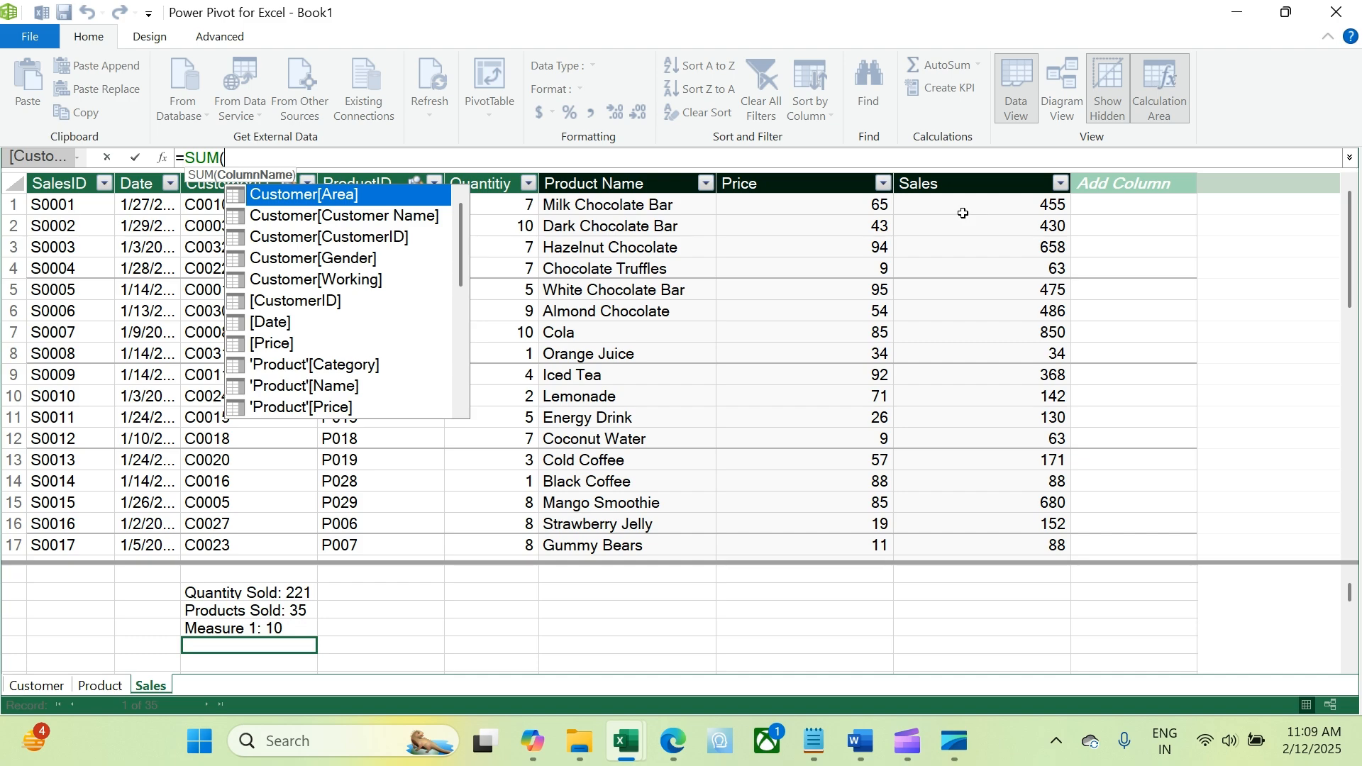
pyautogui.write('sal')
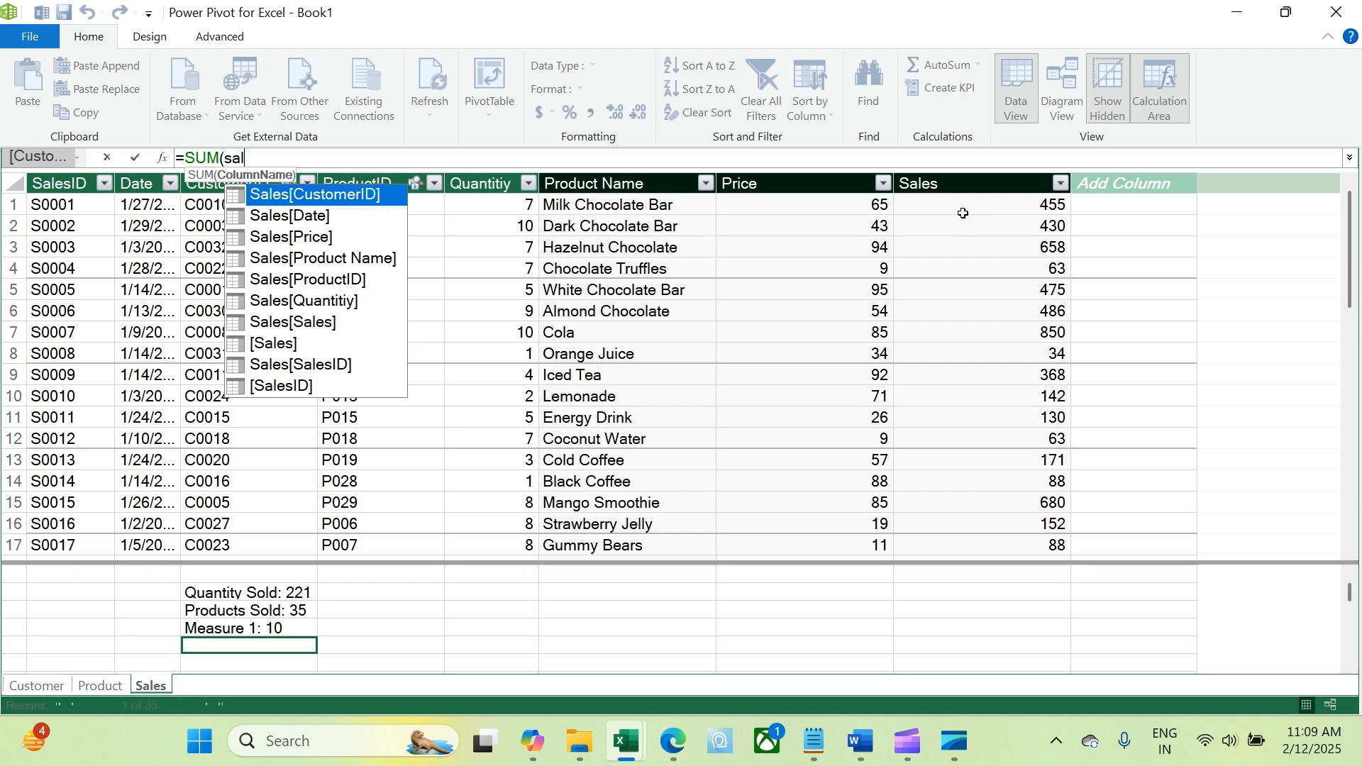
pyautogui.press('Down')
pyautogui.press('Down')
pyautogui.press('Down')
pyautogui.press('Down')
pyautogui.press('Down')
pyautogui.press('Down')
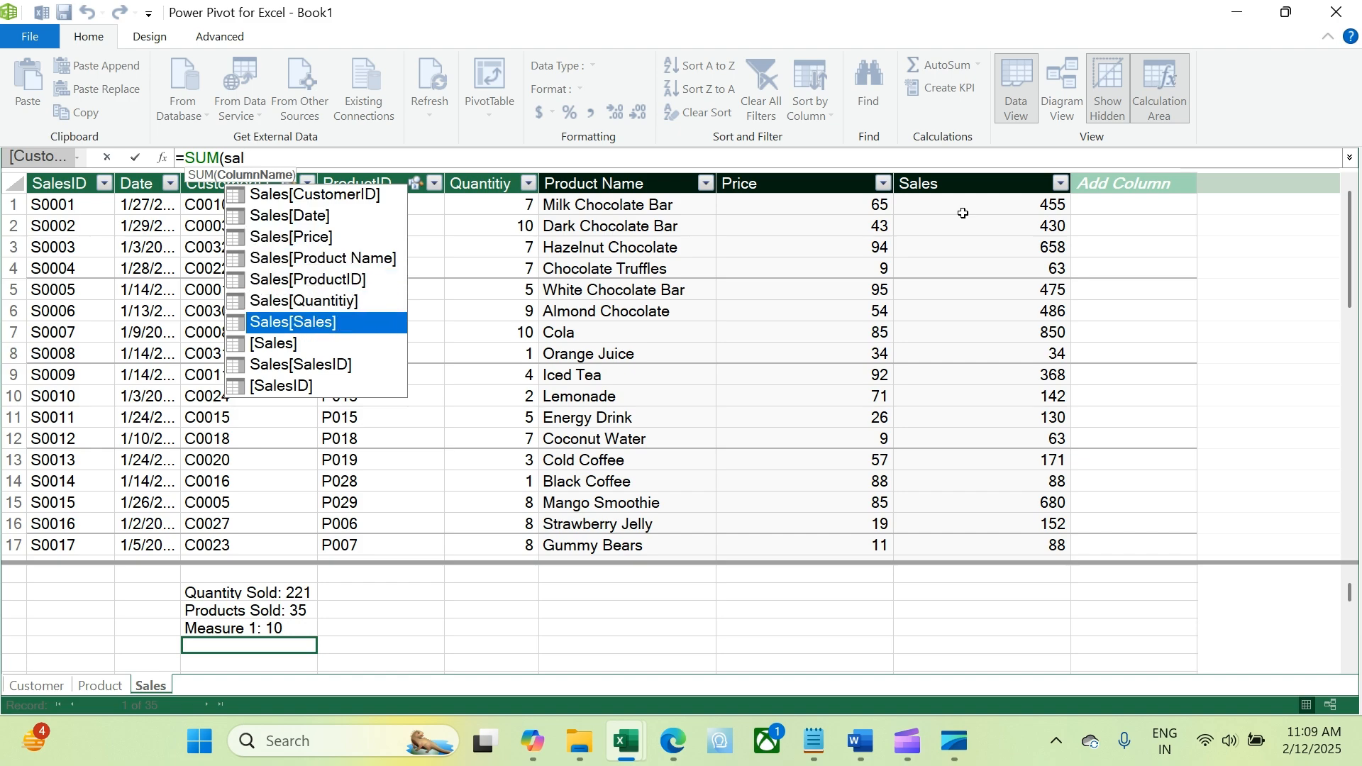
pyautogui.doubleClick(323, 321)
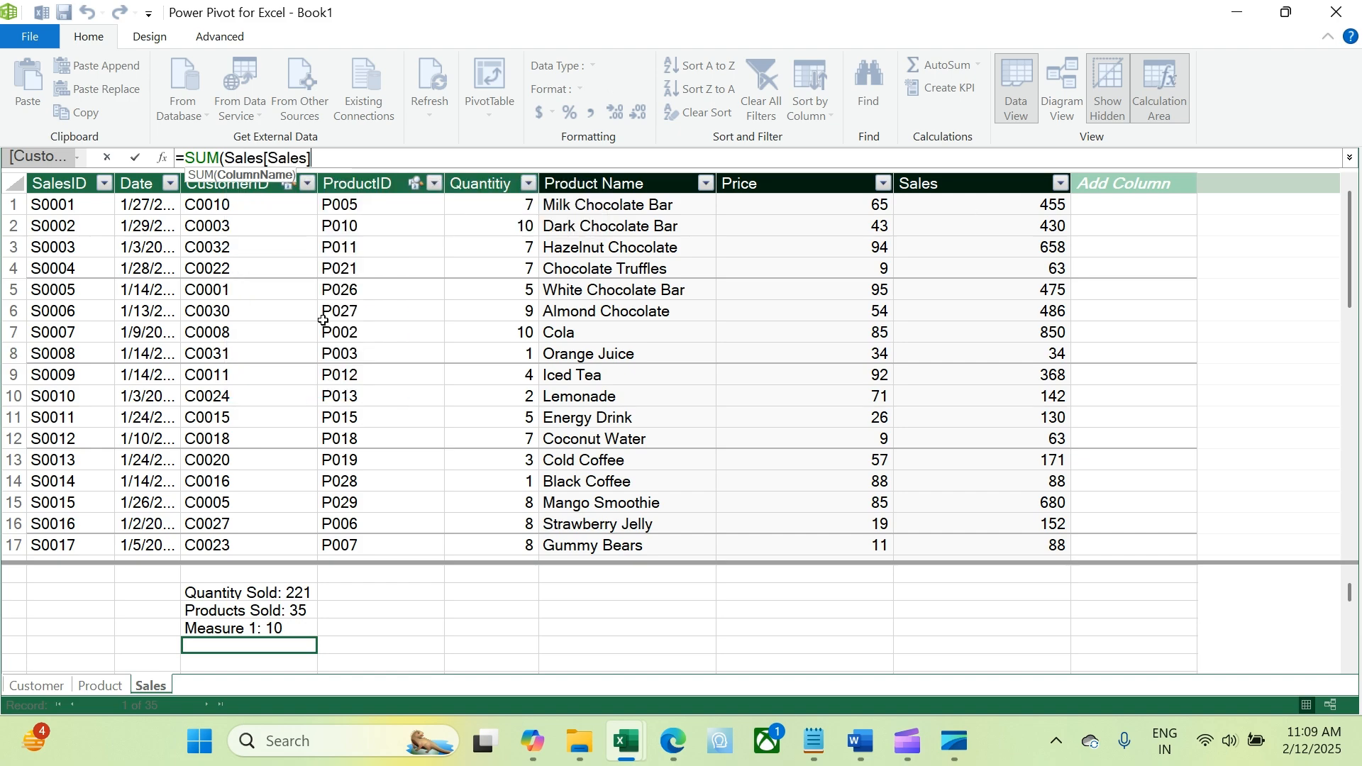
pyautogui.write(')')
pyautogui.press('Return')
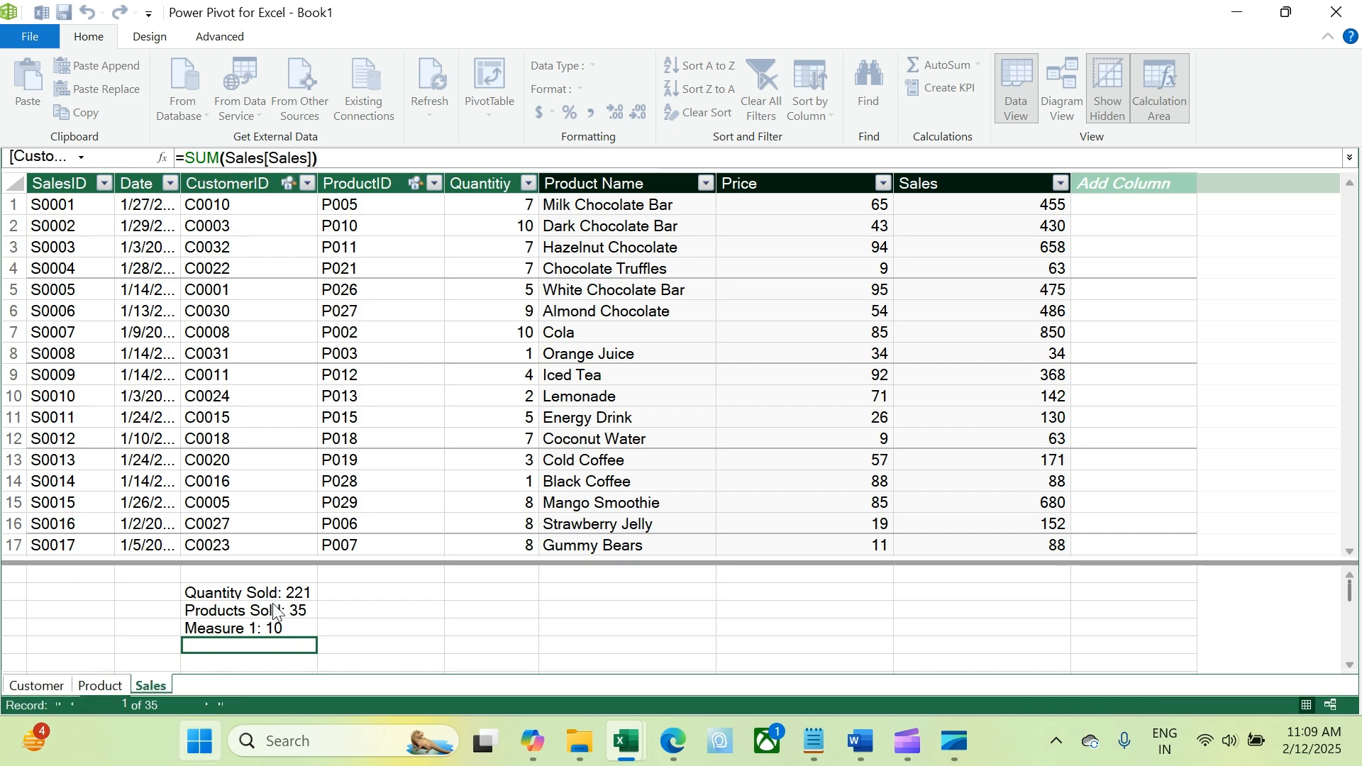
pyautogui.click(282, 649)
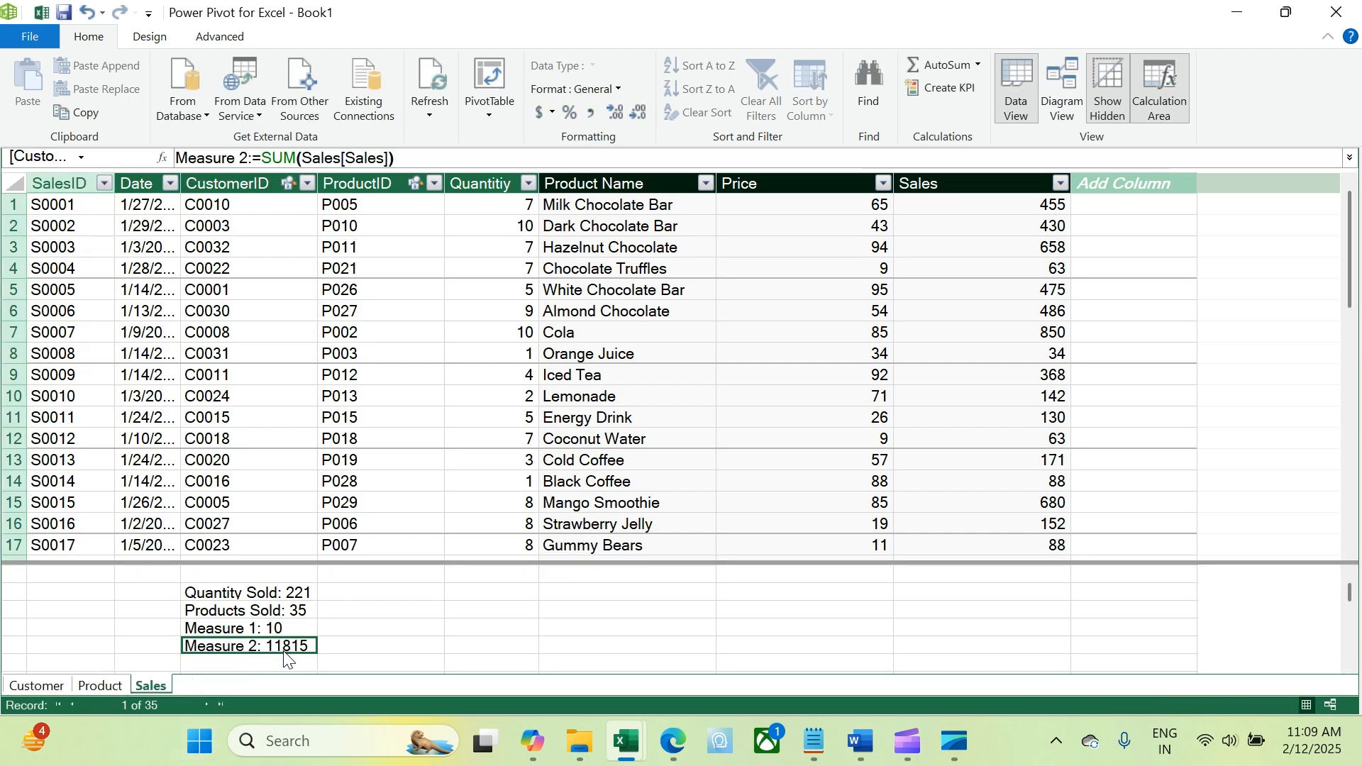